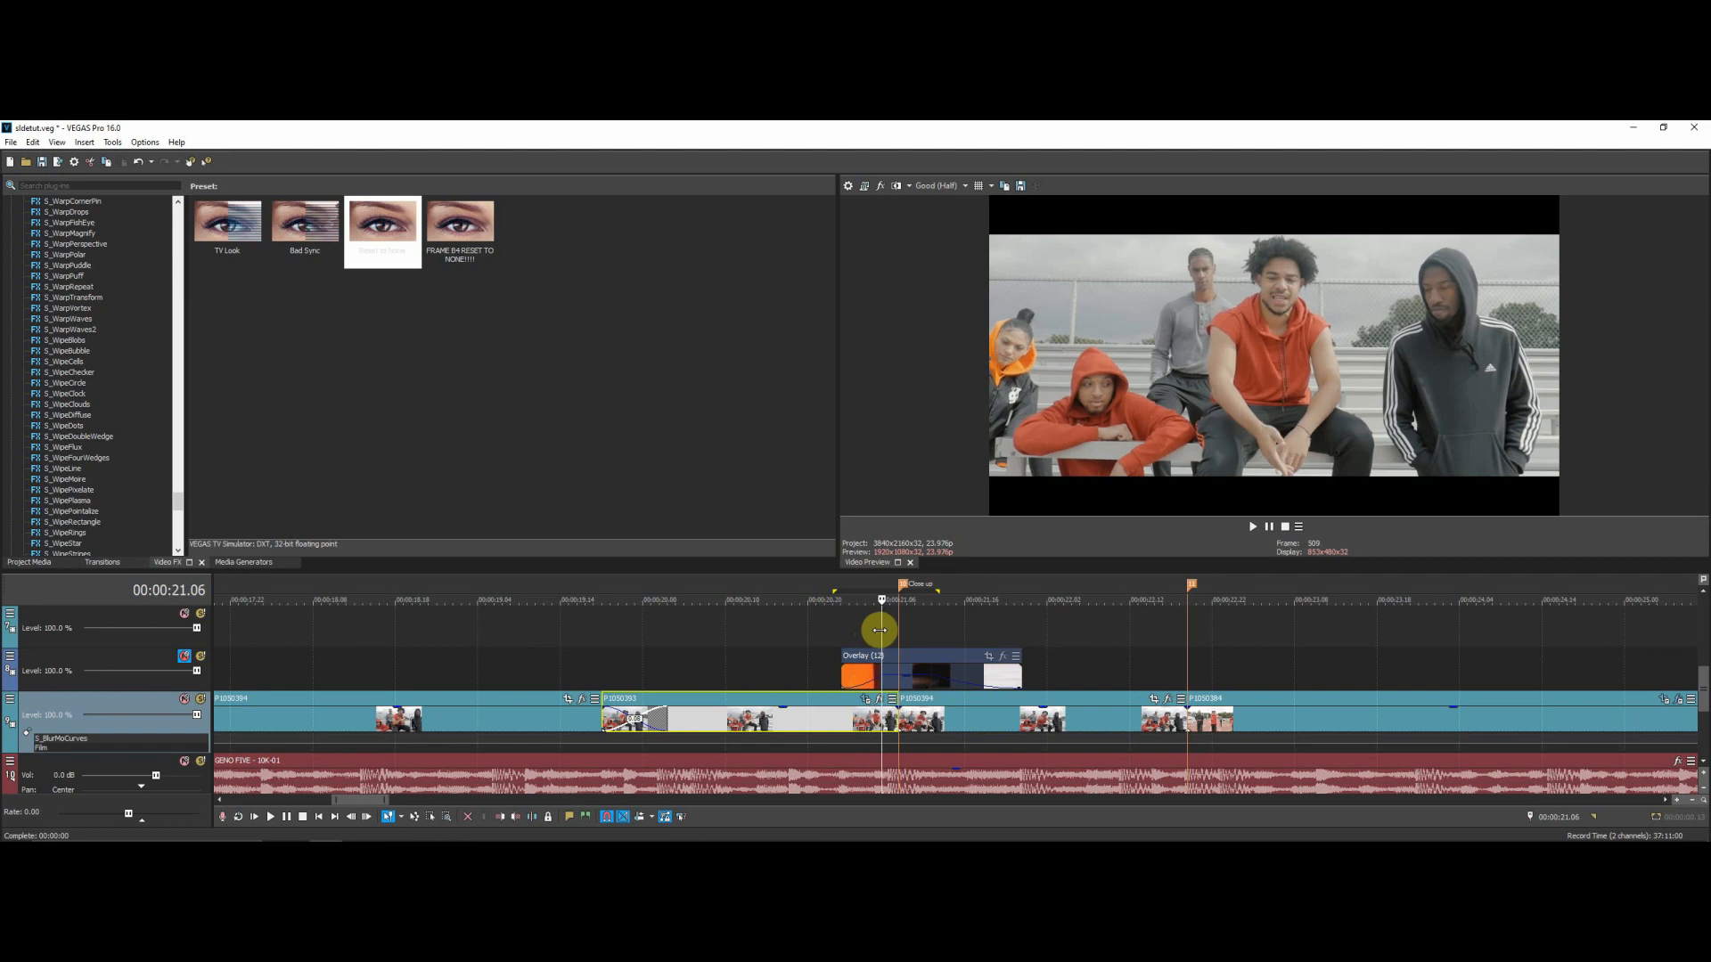
Scrub back and forth through the footage around the Close up marker to examine the cut between the two clips.
{"action": "scroll", "coordinate": [984, 712], "scroll_direction": "up", "scroll_amount": 5}
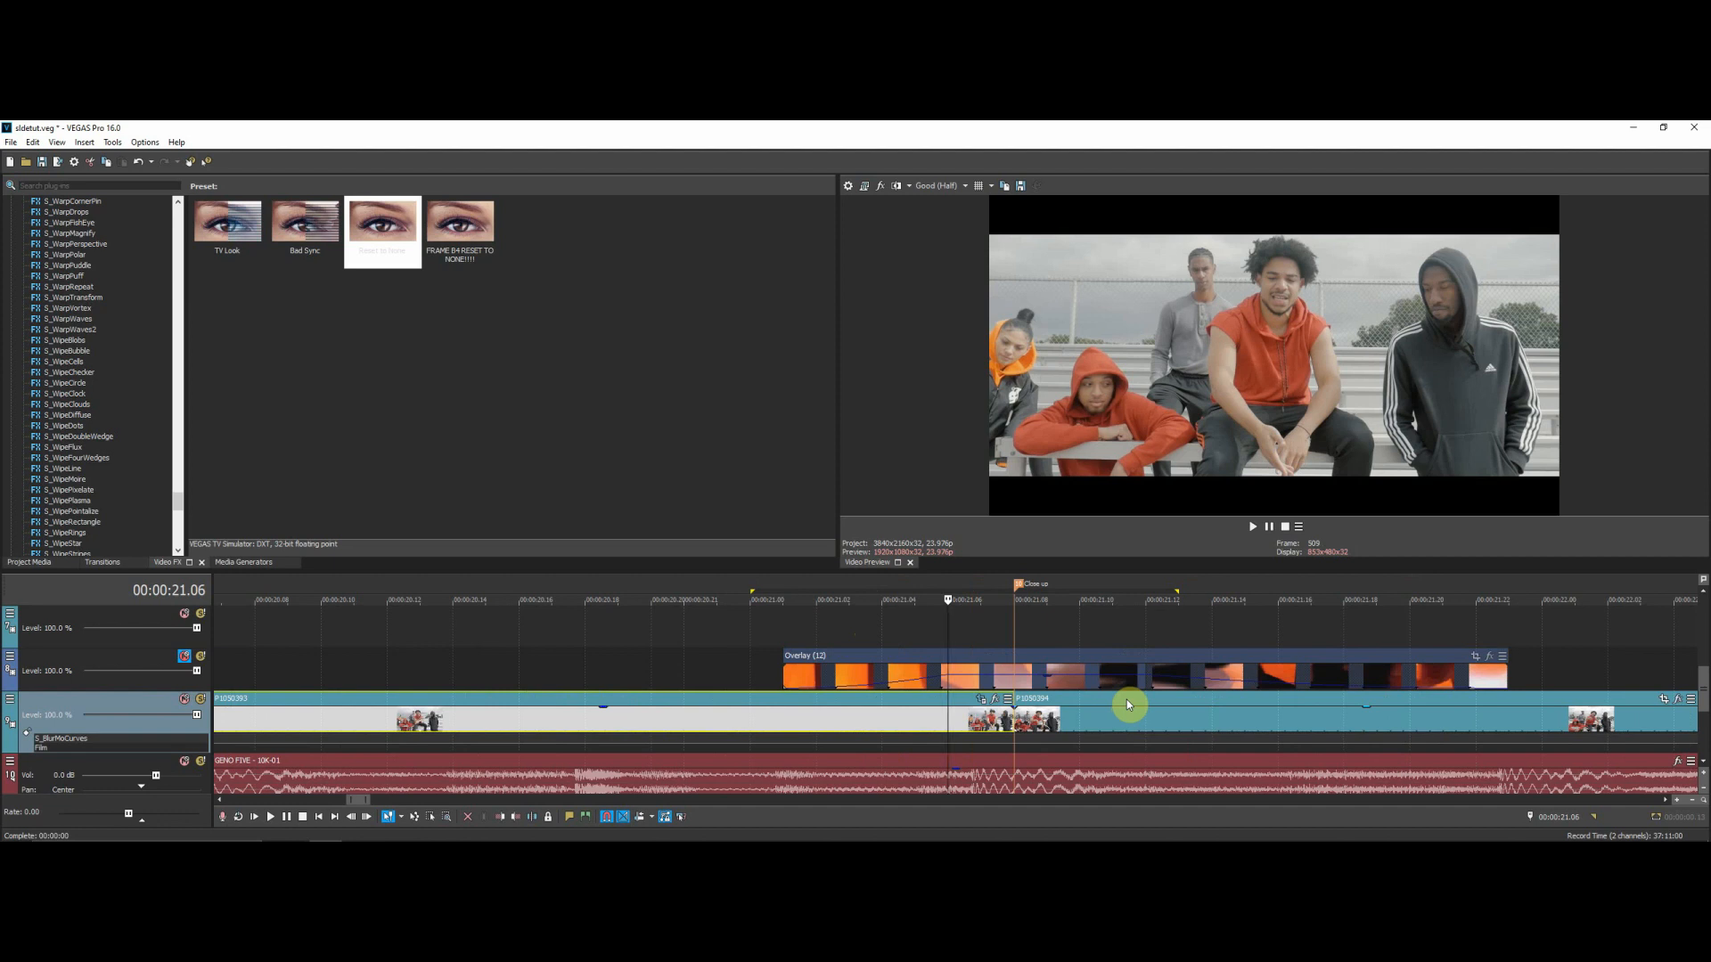
{"action": "scroll", "coordinate": [928, 660], "scroll_direction": "down", "scroll_amount": 5}
{"action": "left_click_drag", "start_coordinate": [946, 631], "coordinate": [997, 643]}
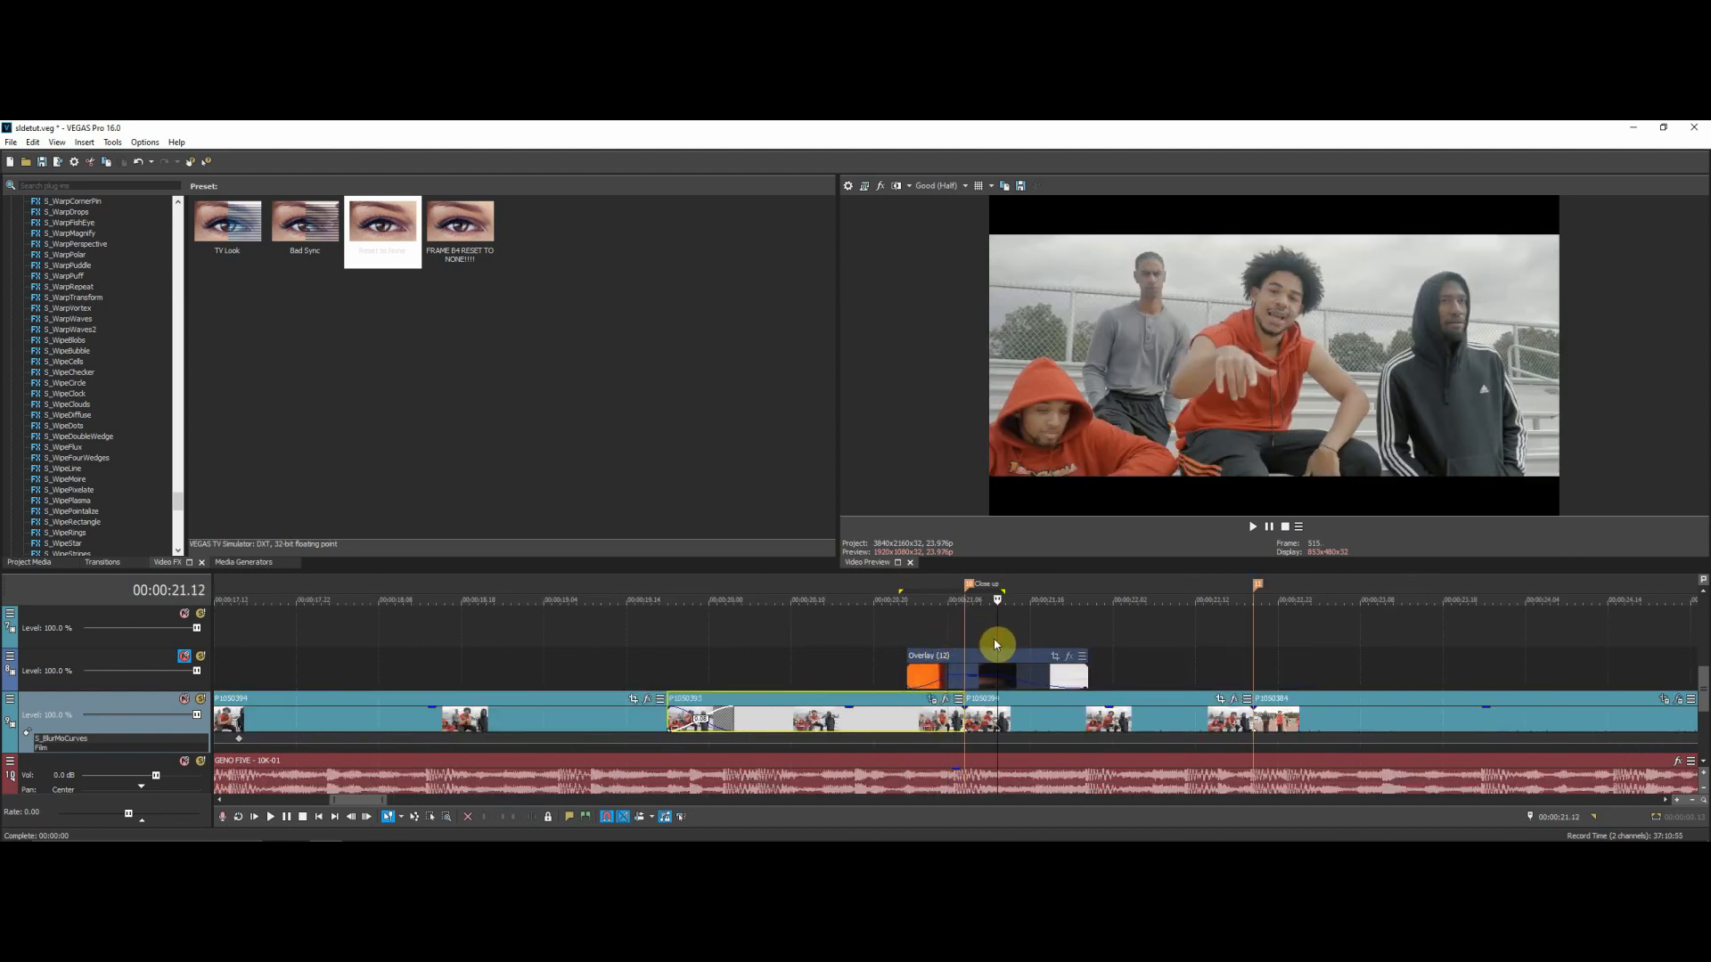
{"action": "left_click_drag", "start_coordinate": [998, 619], "coordinate": [960, 630]}
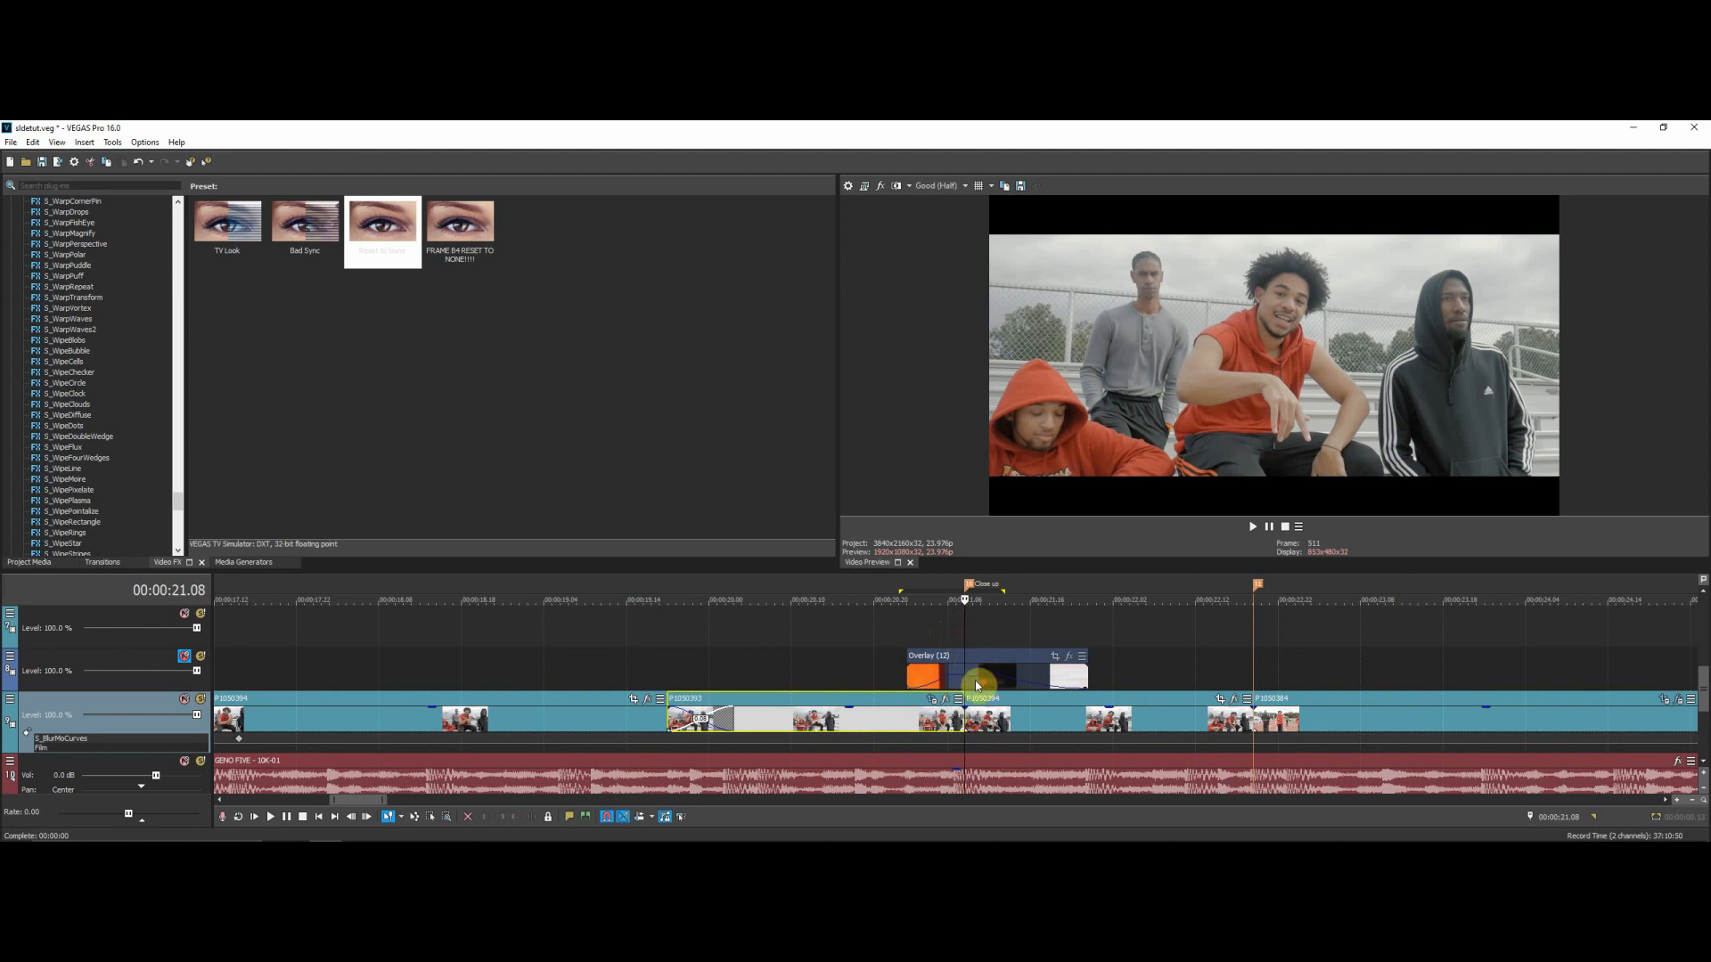
{"action": "scroll", "coordinate": [988, 688], "scroll_direction": "up", "scroll_amount": 5}
{"action": "scroll", "coordinate": [885, 657], "scroll_direction": "down", "scroll_amount": 8}
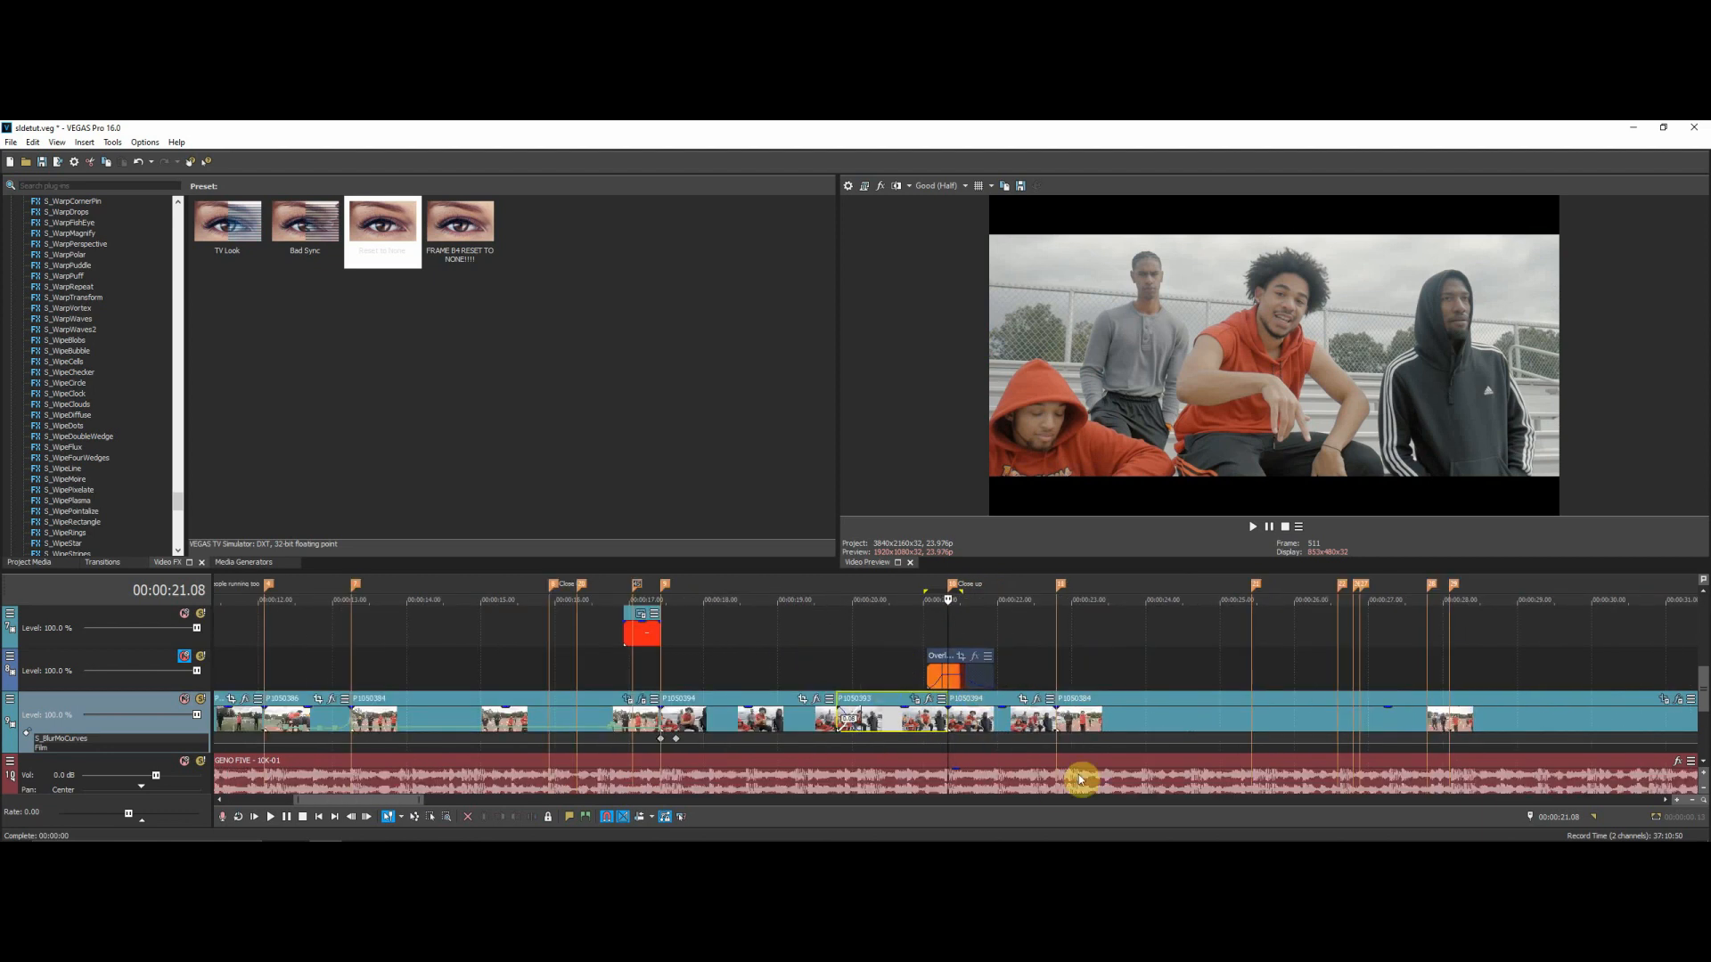
{"action": "scroll", "coordinate": [974, 704], "scroll_direction": "up", "scroll_amount": 5}
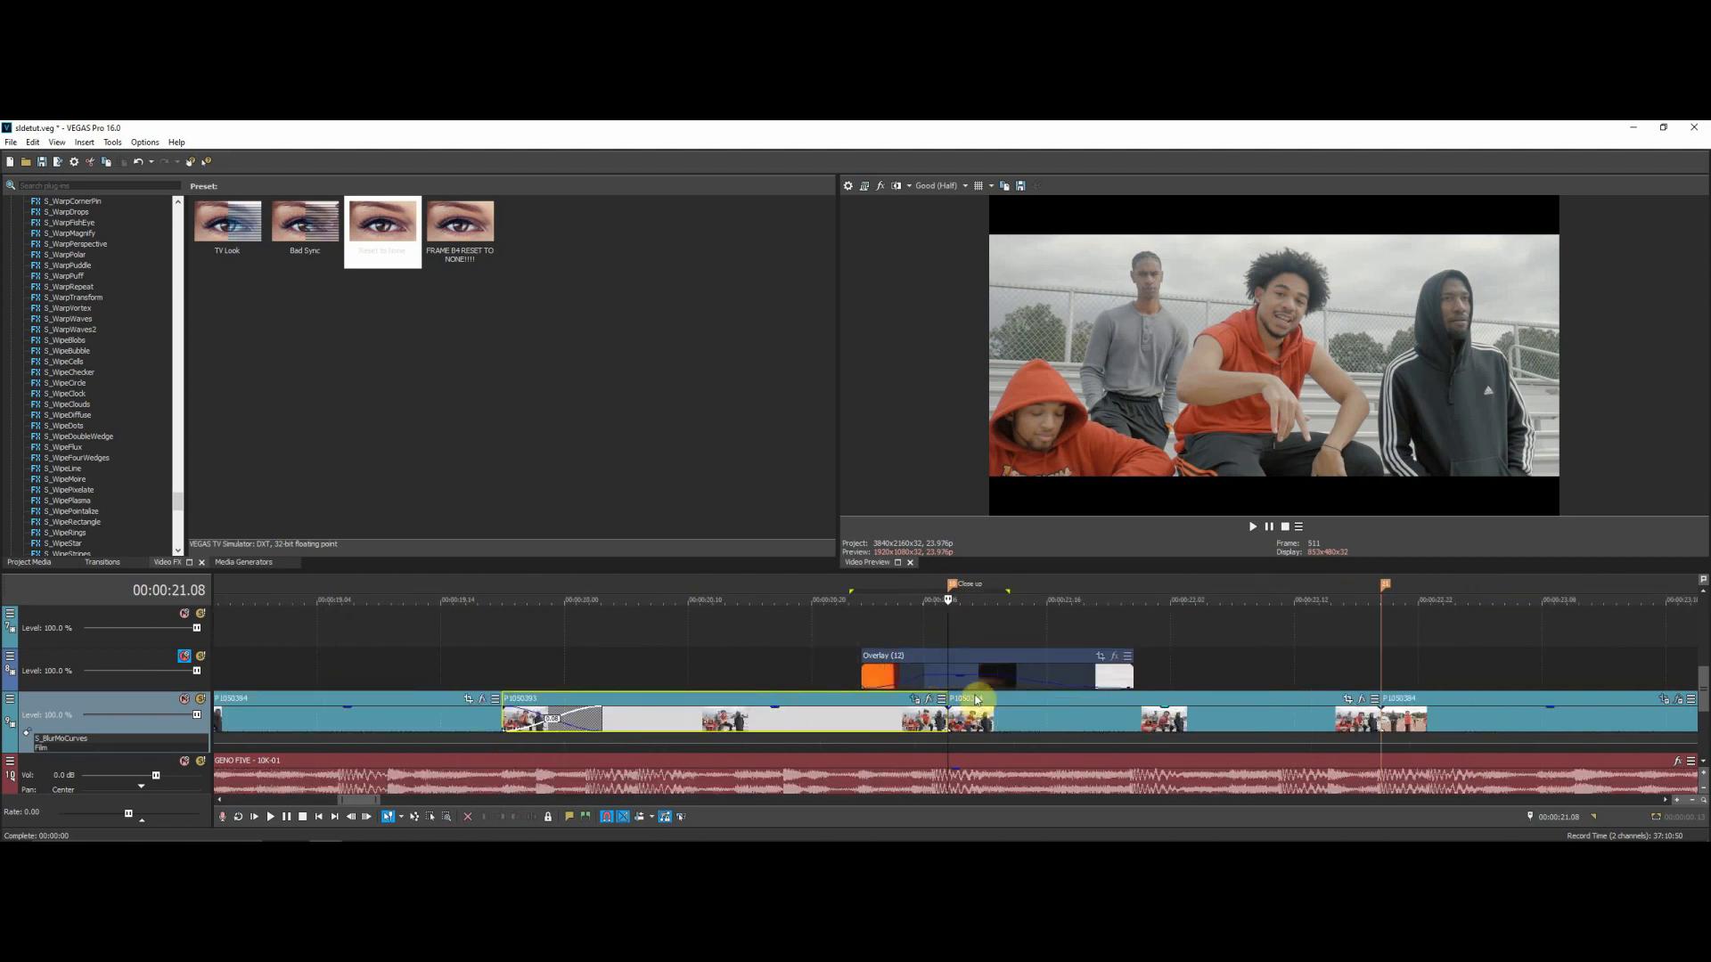
{"action": "left_click_drag", "start_coordinate": [950, 631], "coordinate": [850, 656]}
Apply the TV Simulator effect with the Reset to None preset to the main video track and place it first in the effect chain.
{"action": "scroll", "coordinate": [109, 383], "scroll_direction": "down", "scroll_amount": 10}
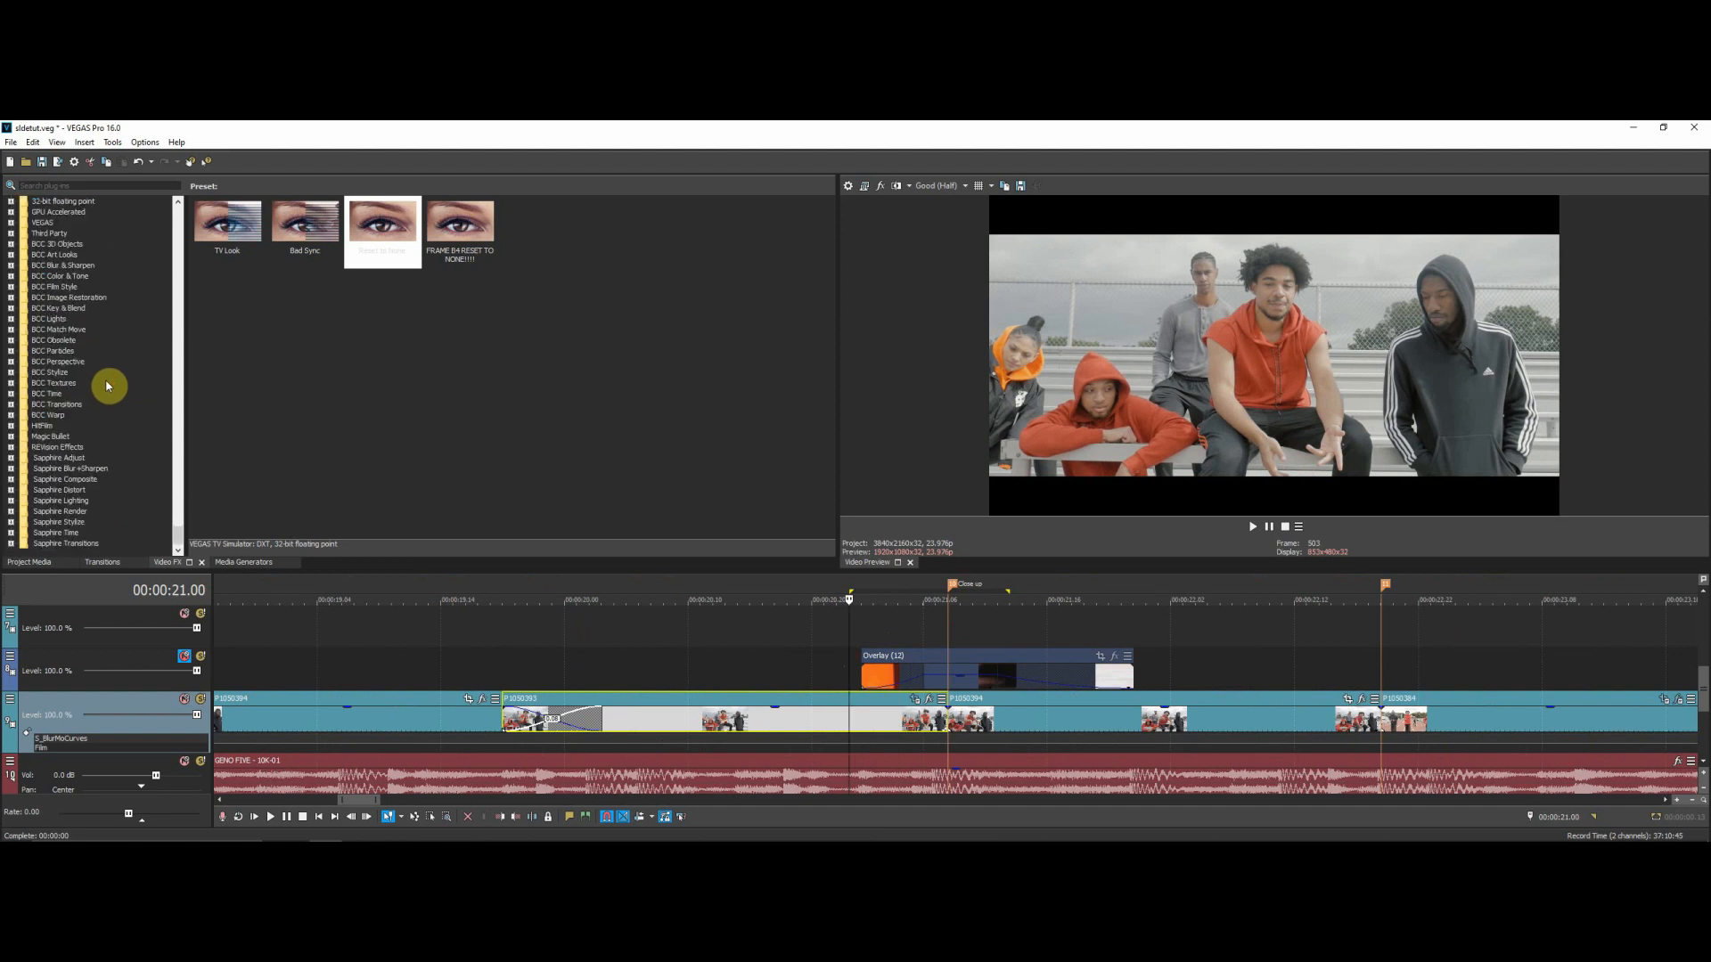
{"action": "scroll", "coordinate": [108, 383], "scroll_direction": "up", "scroll_amount": 5}
{"action": "scroll", "coordinate": [109, 390], "scroll_direction": "up", "scroll_amount": 5}
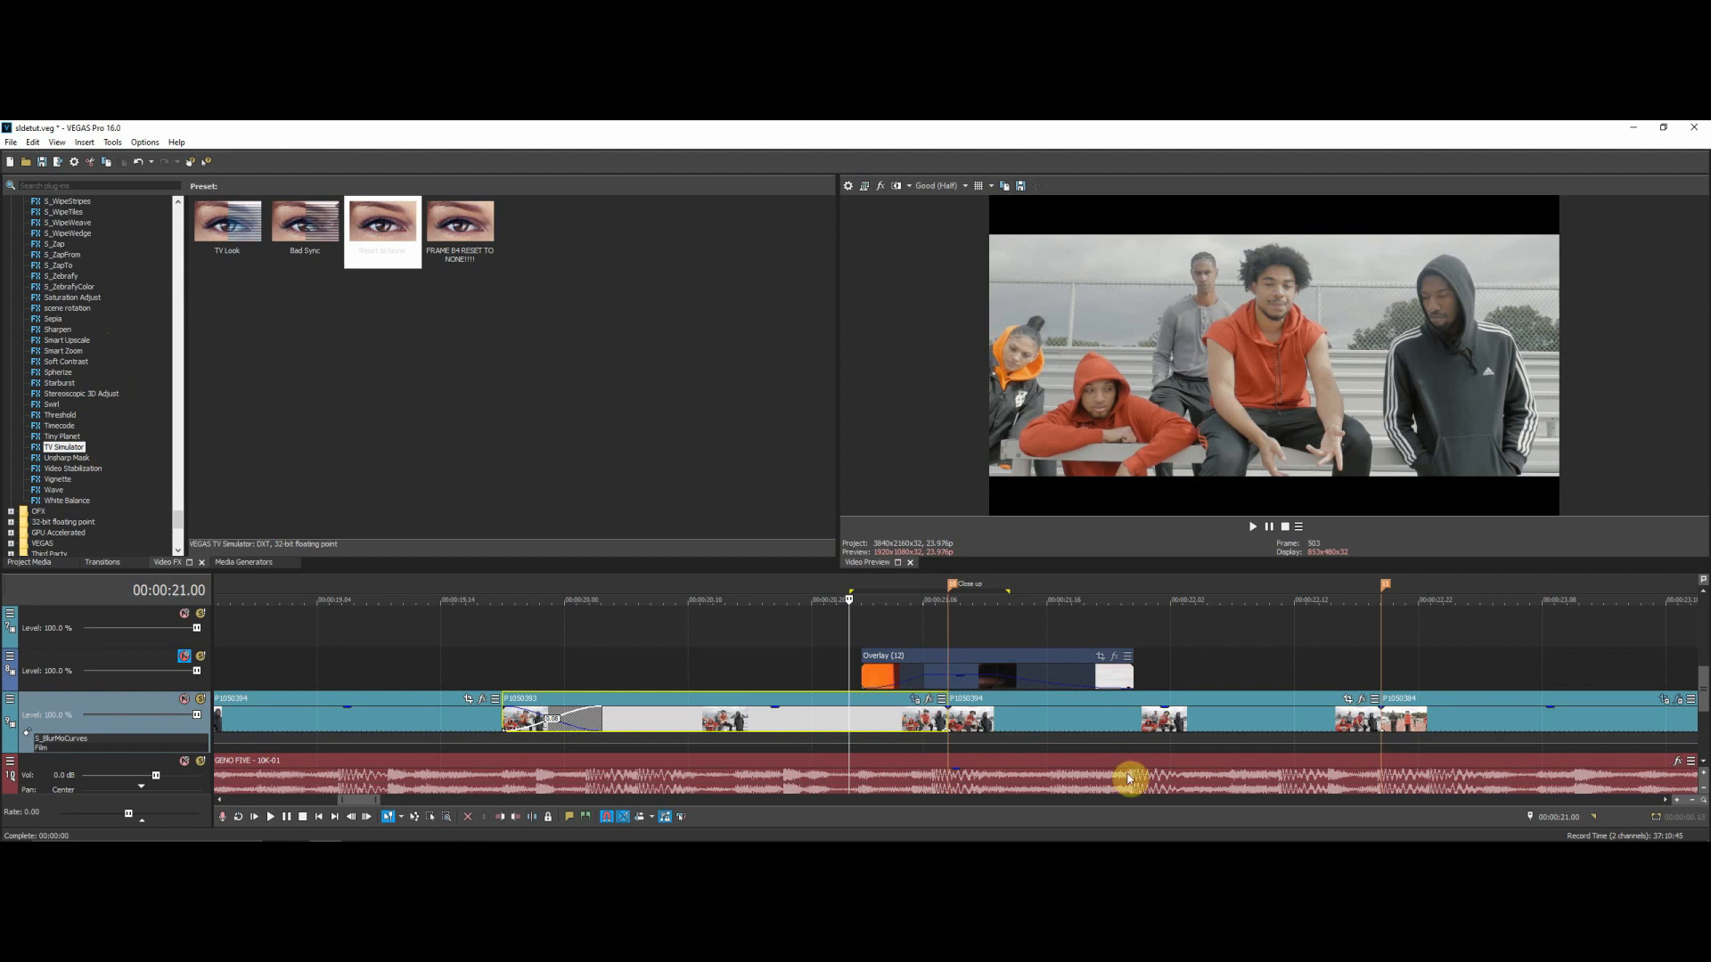
{"action": "scroll", "coordinate": [1076, 744], "scroll_direction": "down", "scroll_amount": 10}
{"action": "scroll", "coordinate": [848, 717], "scroll_direction": "up", "scroll_amount": 4}
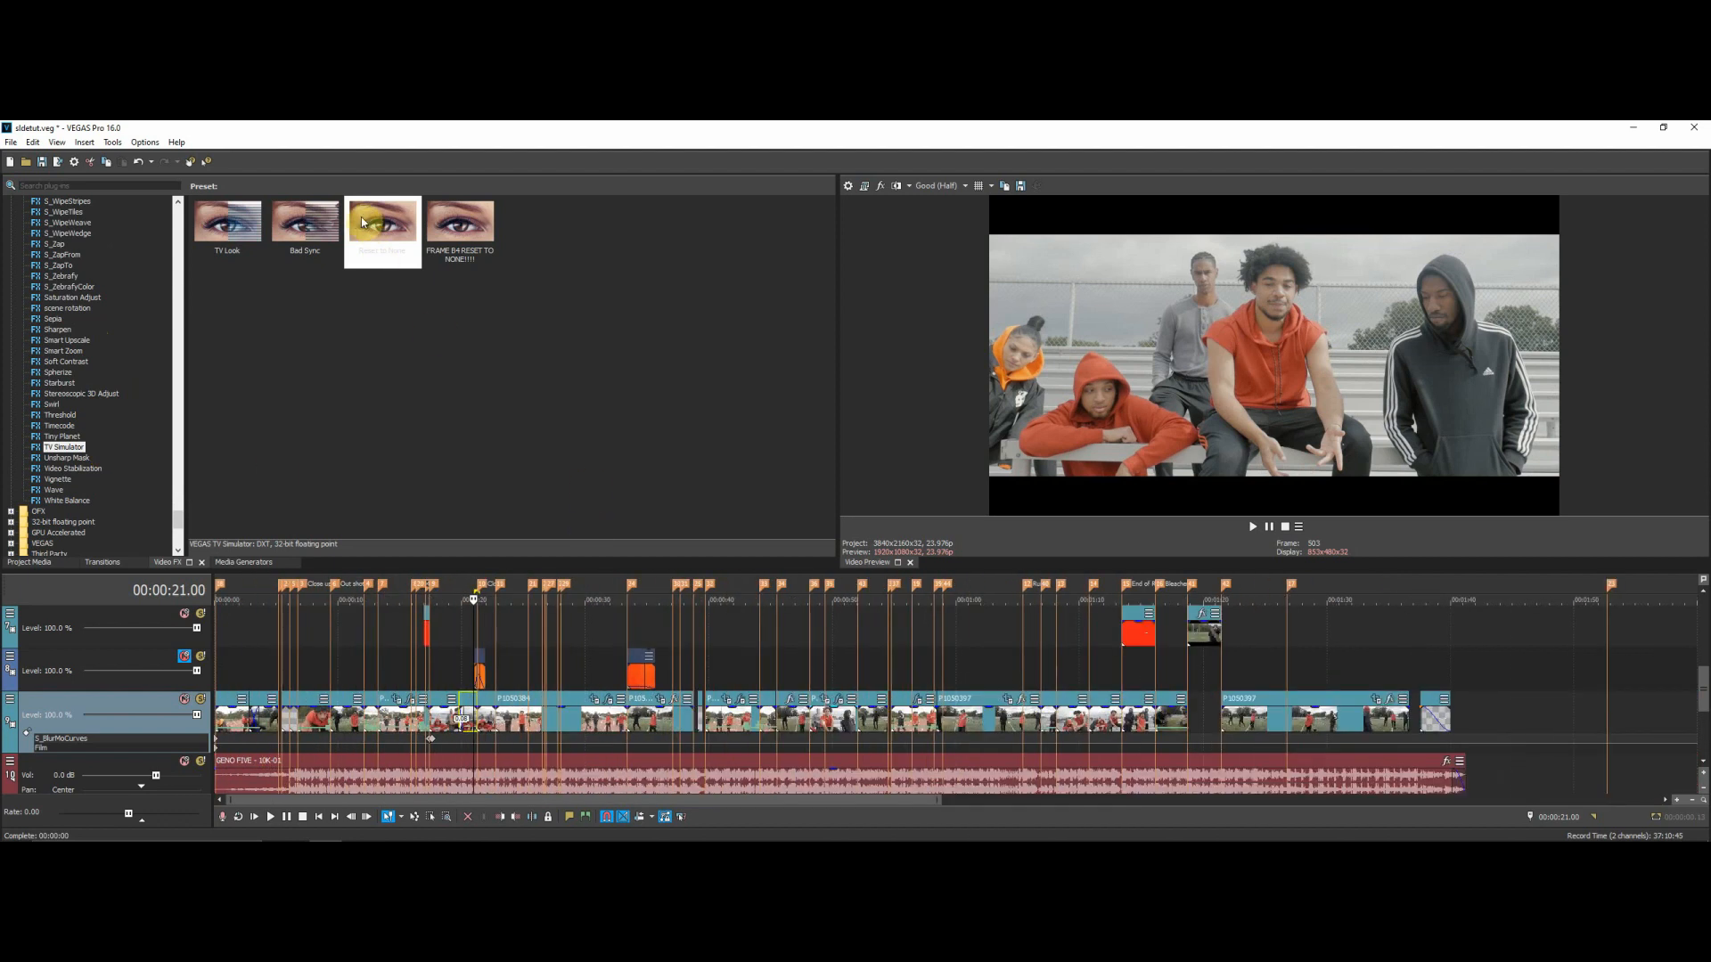
{"action": "left_click_drag", "start_coordinate": [398, 219], "coordinate": [1516, 724]}
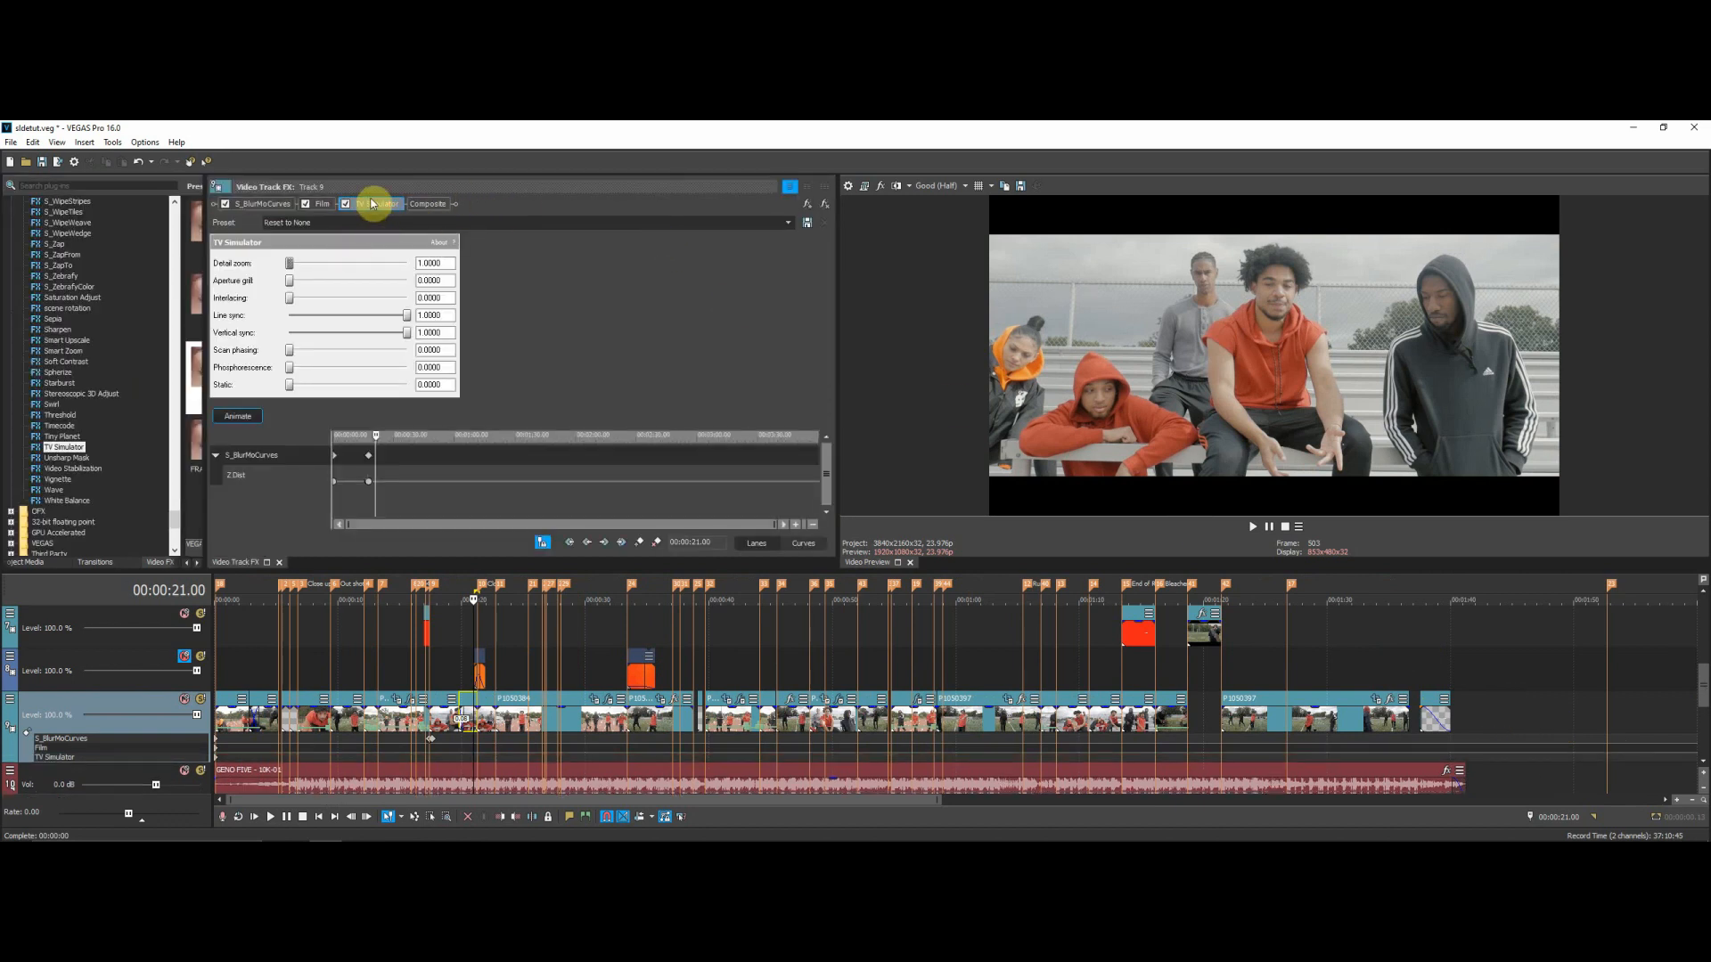
{"action": "left_click_drag", "start_coordinate": [372, 204], "coordinate": [219, 214]}
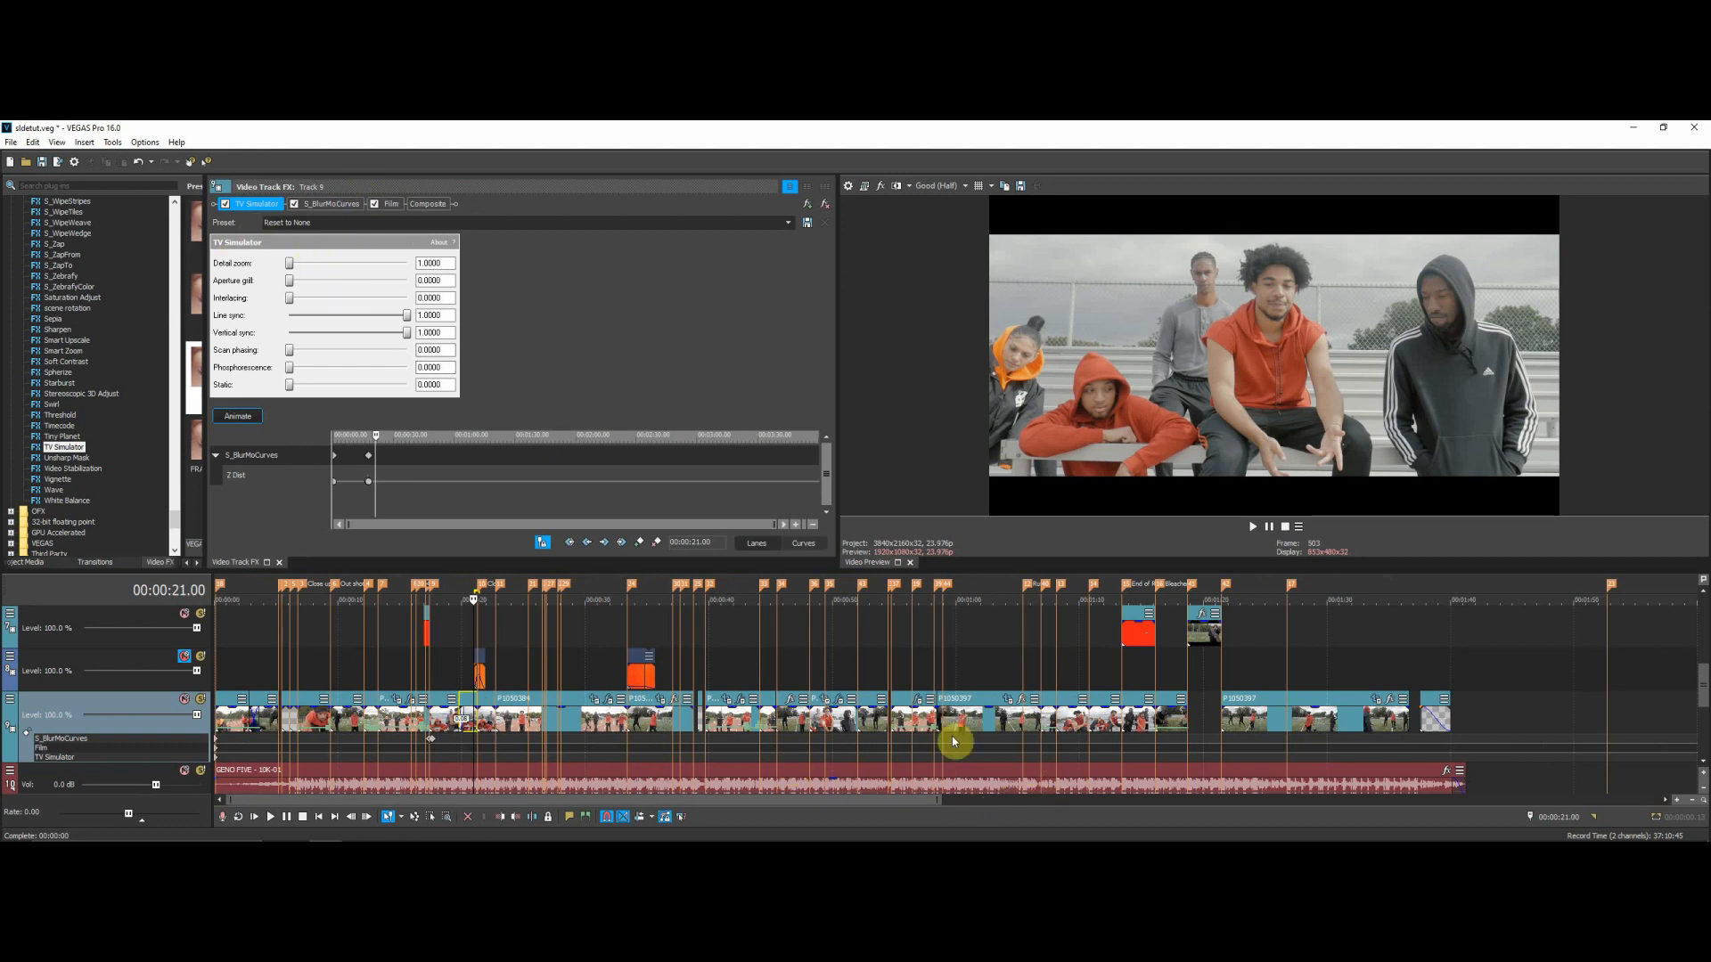
Place the cursor at 00:00:21.03, before the Close up cut, and enable animation for the TV Simulator to create a keyframe there.
{"action": "scroll", "coordinate": [634, 752], "scroll_direction": "up", "scroll_amount": 5}
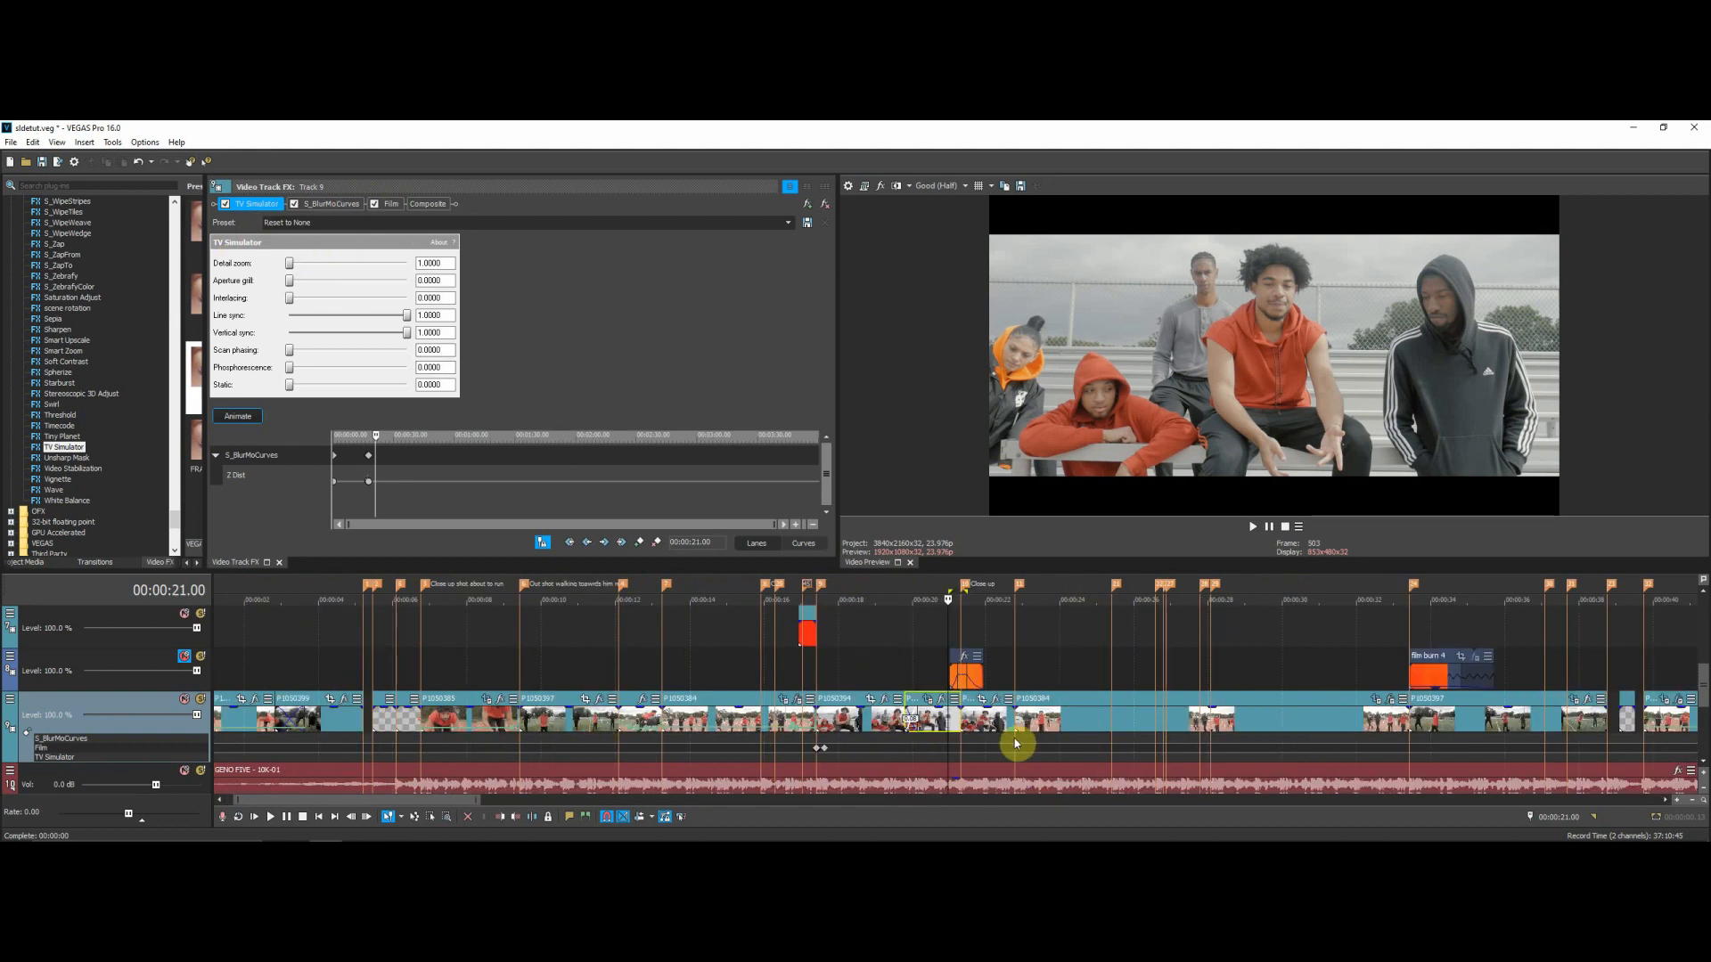
{"action": "scroll", "coordinate": [967, 745], "scroll_direction": "up", "scroll_amount": 5}
{"action": "left_click_drag", "start_coordinate": [947, 722], "coordinate": [995, 727]}
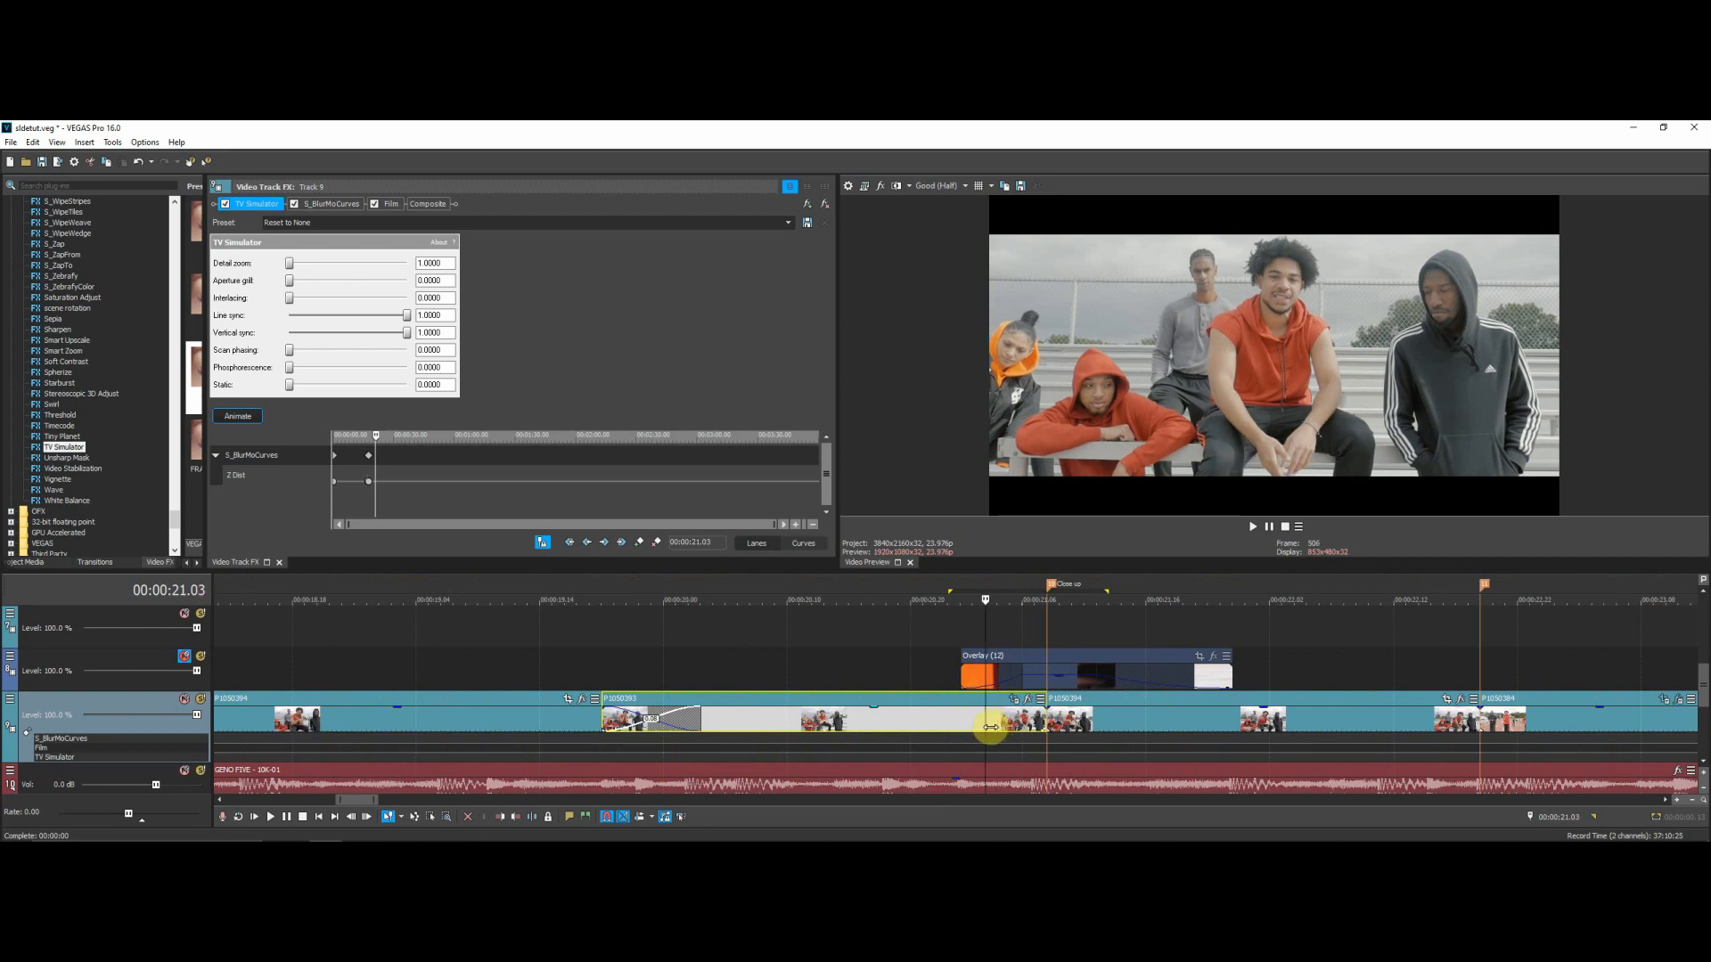
{"action": "scroll", "coordinate": [1002, 720], "scroll_direction": "up", "scroll_amount": 3}
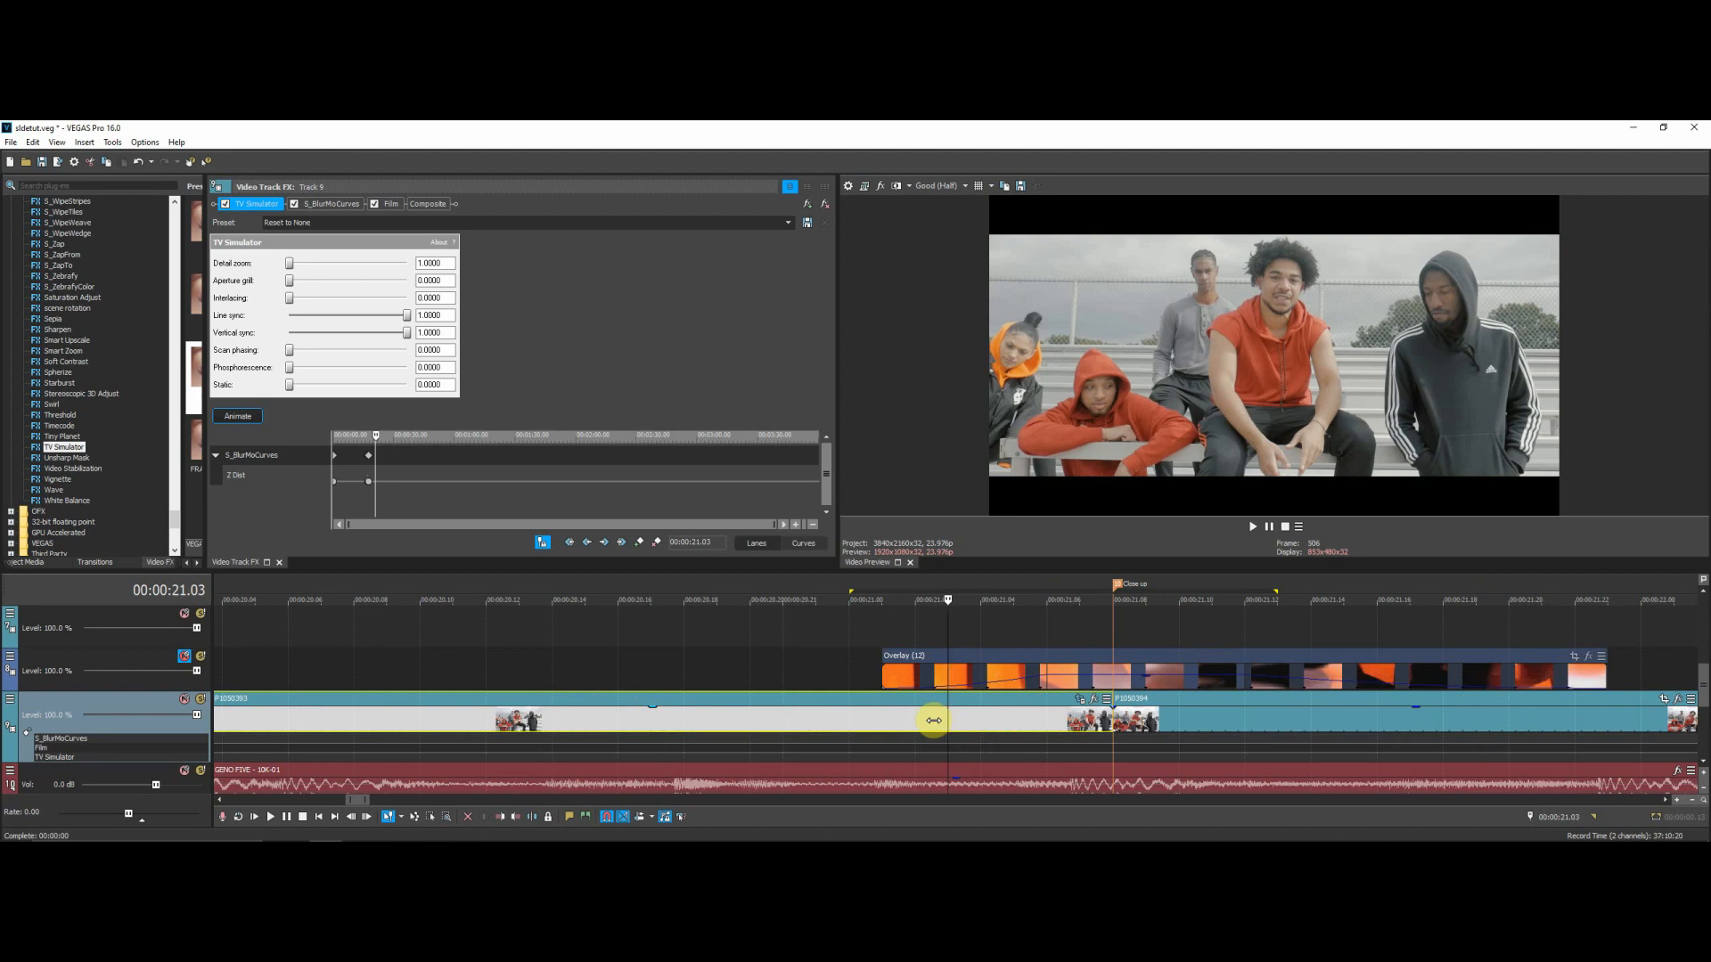
{"action": "left_click", "coordinate": [237, 416]}
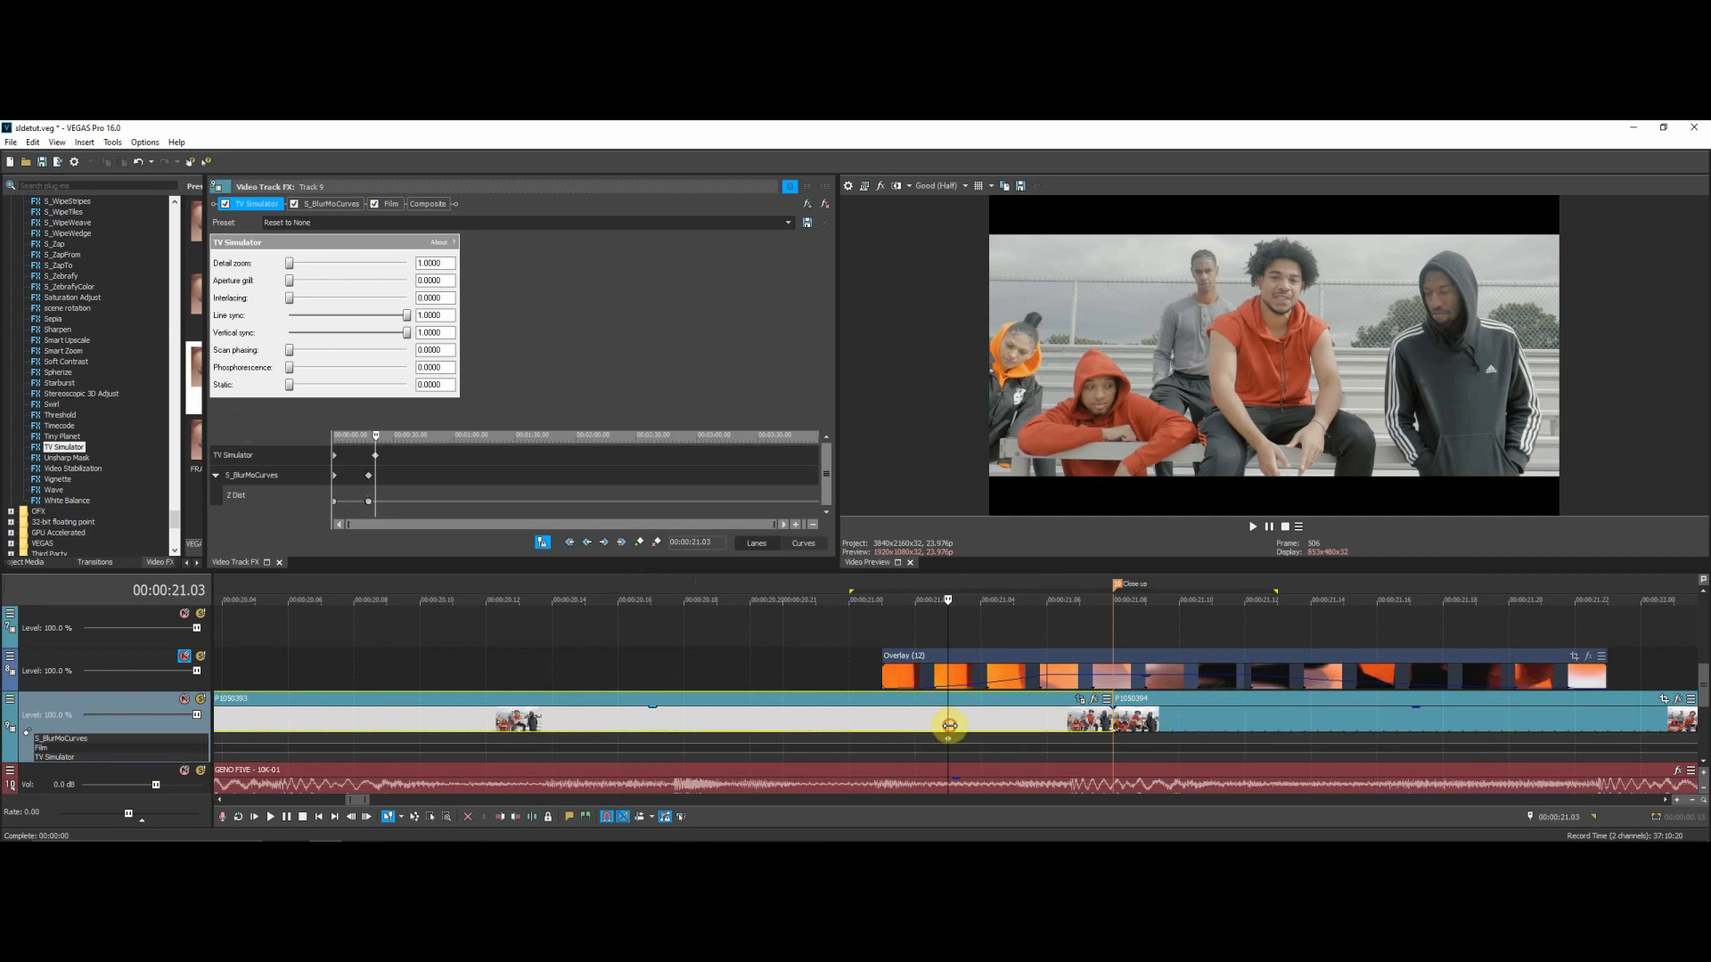
Place the cursor at 00:00:21.13 and shift the TV Simulator keyframe before the cut about one frame earlier.
{"action": "left_click_drag", "start_coordinate": [961, 725], "coordinate": [1285, 702]}
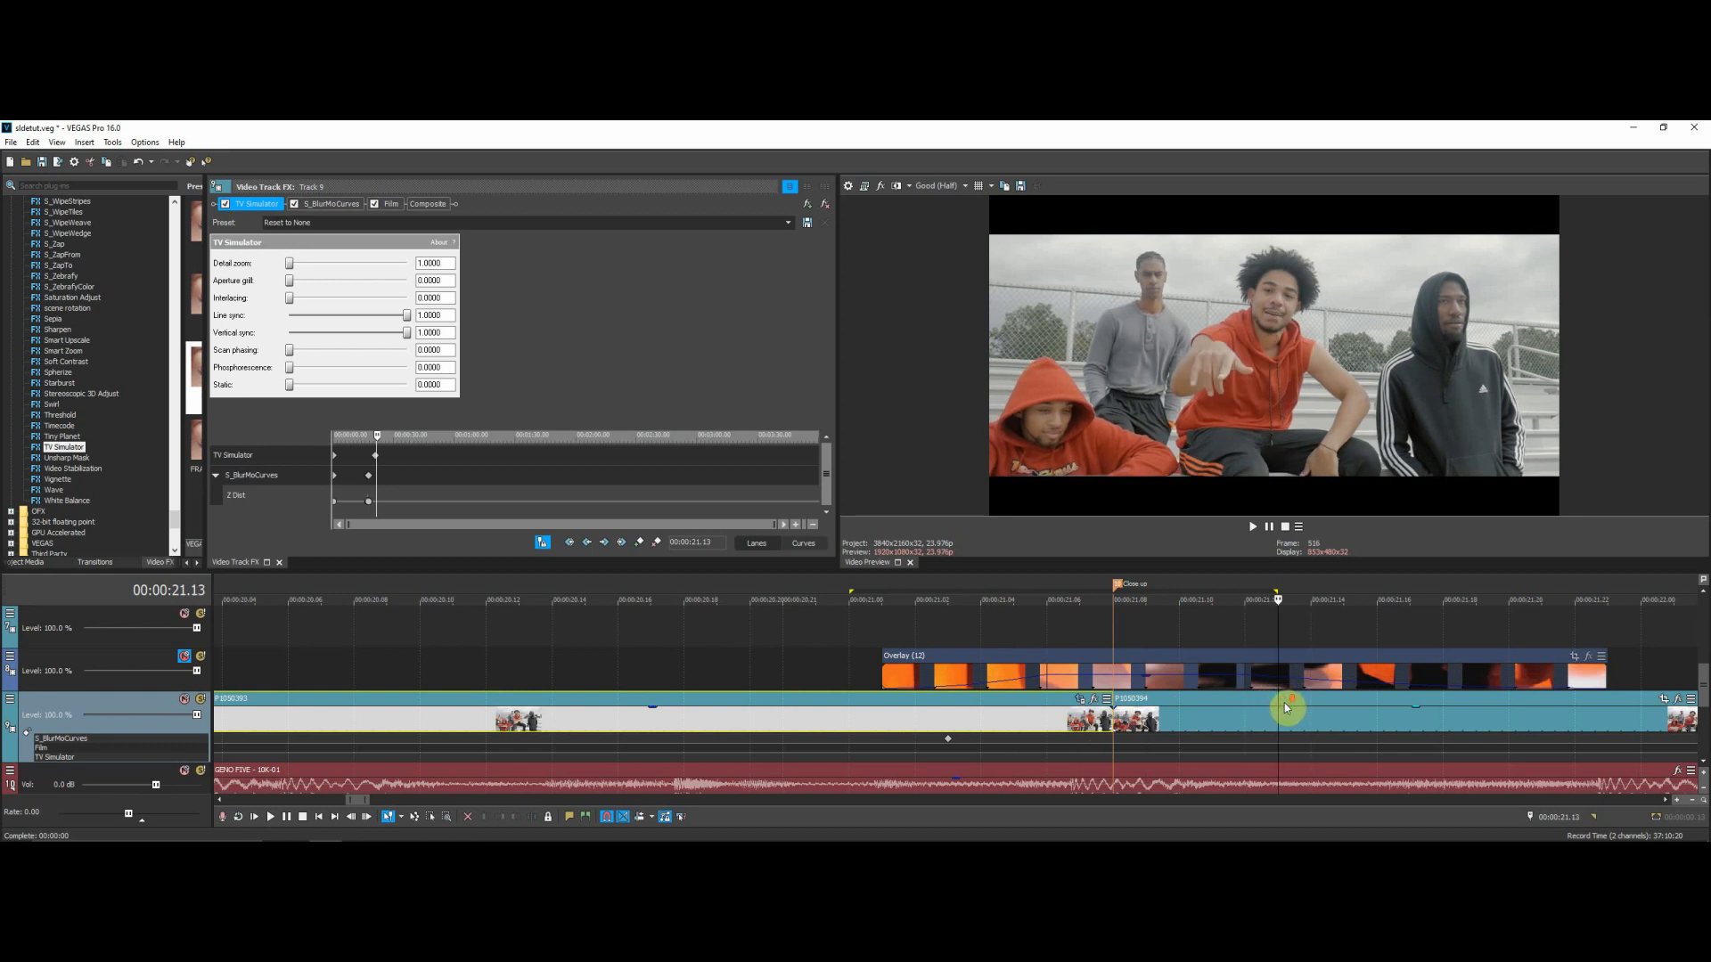
{"action": "scroll", "coordinate": [1287, 703], "scroll_direction": "down", "scroll_amount": 2}
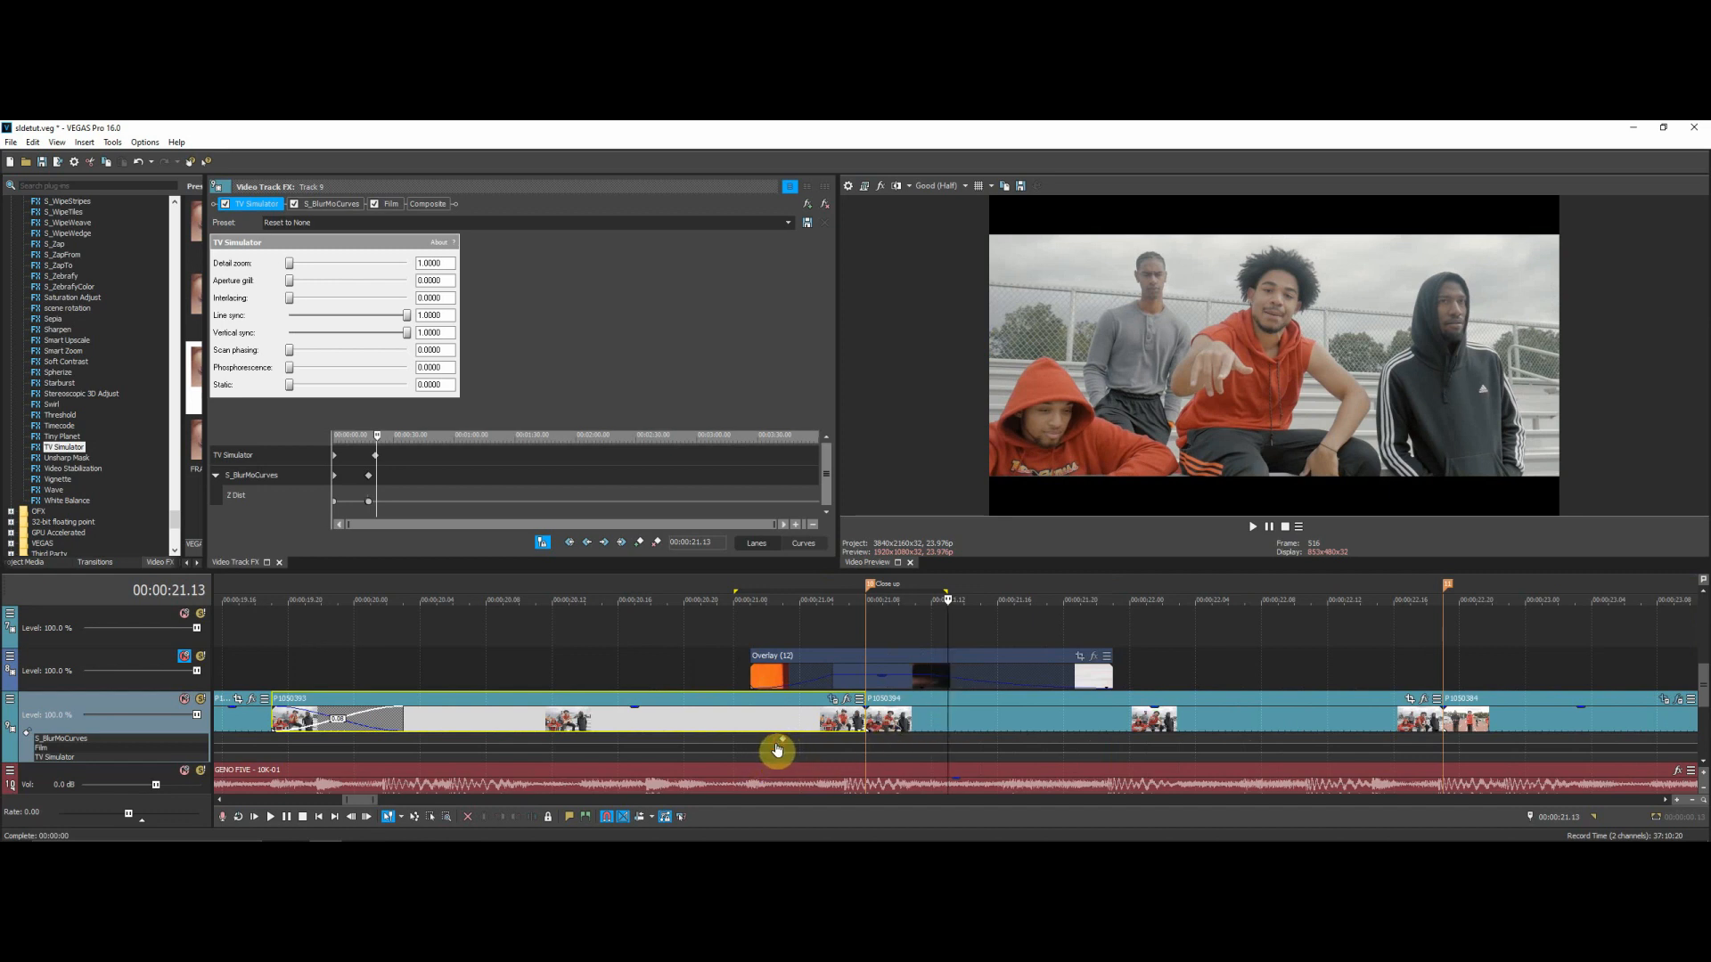
{"action": "left_click_drag", "start_coordinate": [780, 748], "coordinate": [768, 753]}
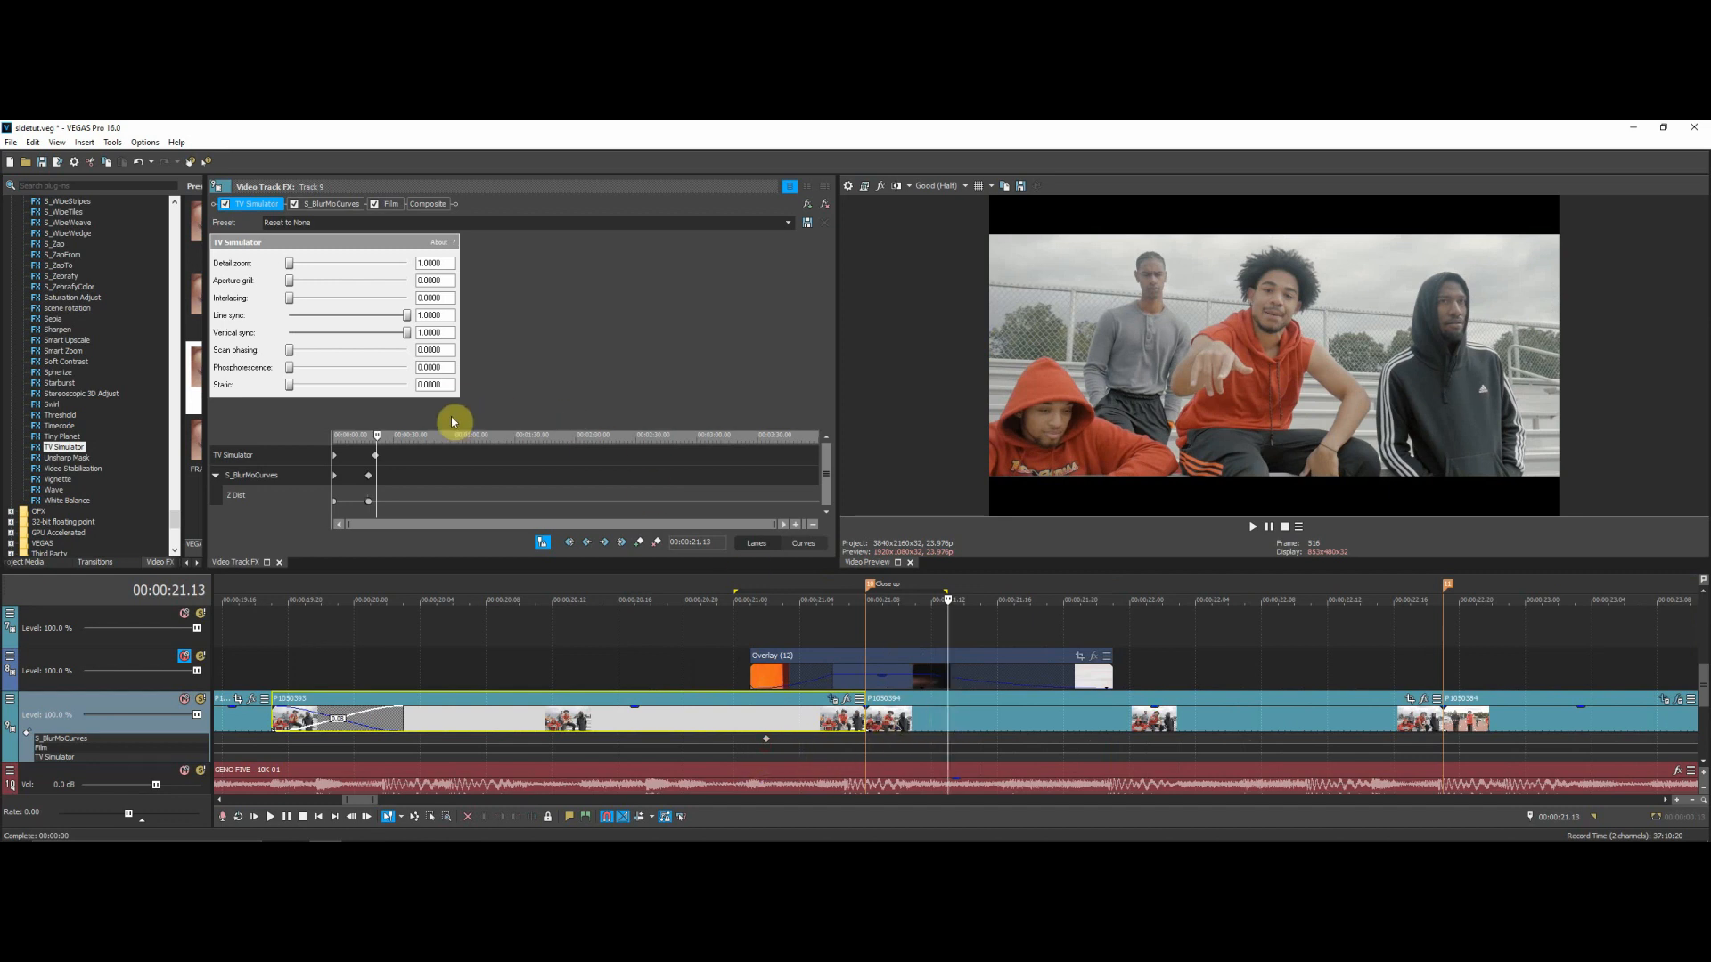
Insert a velocity envelope on the clip that starts at the Close up marker.
{"action": "left_click", "coordinate": [955, 724]}
{"action": "scroll", "coordinate": [961, 727], "scroll_direction": "up", "scroll_amount": 3}
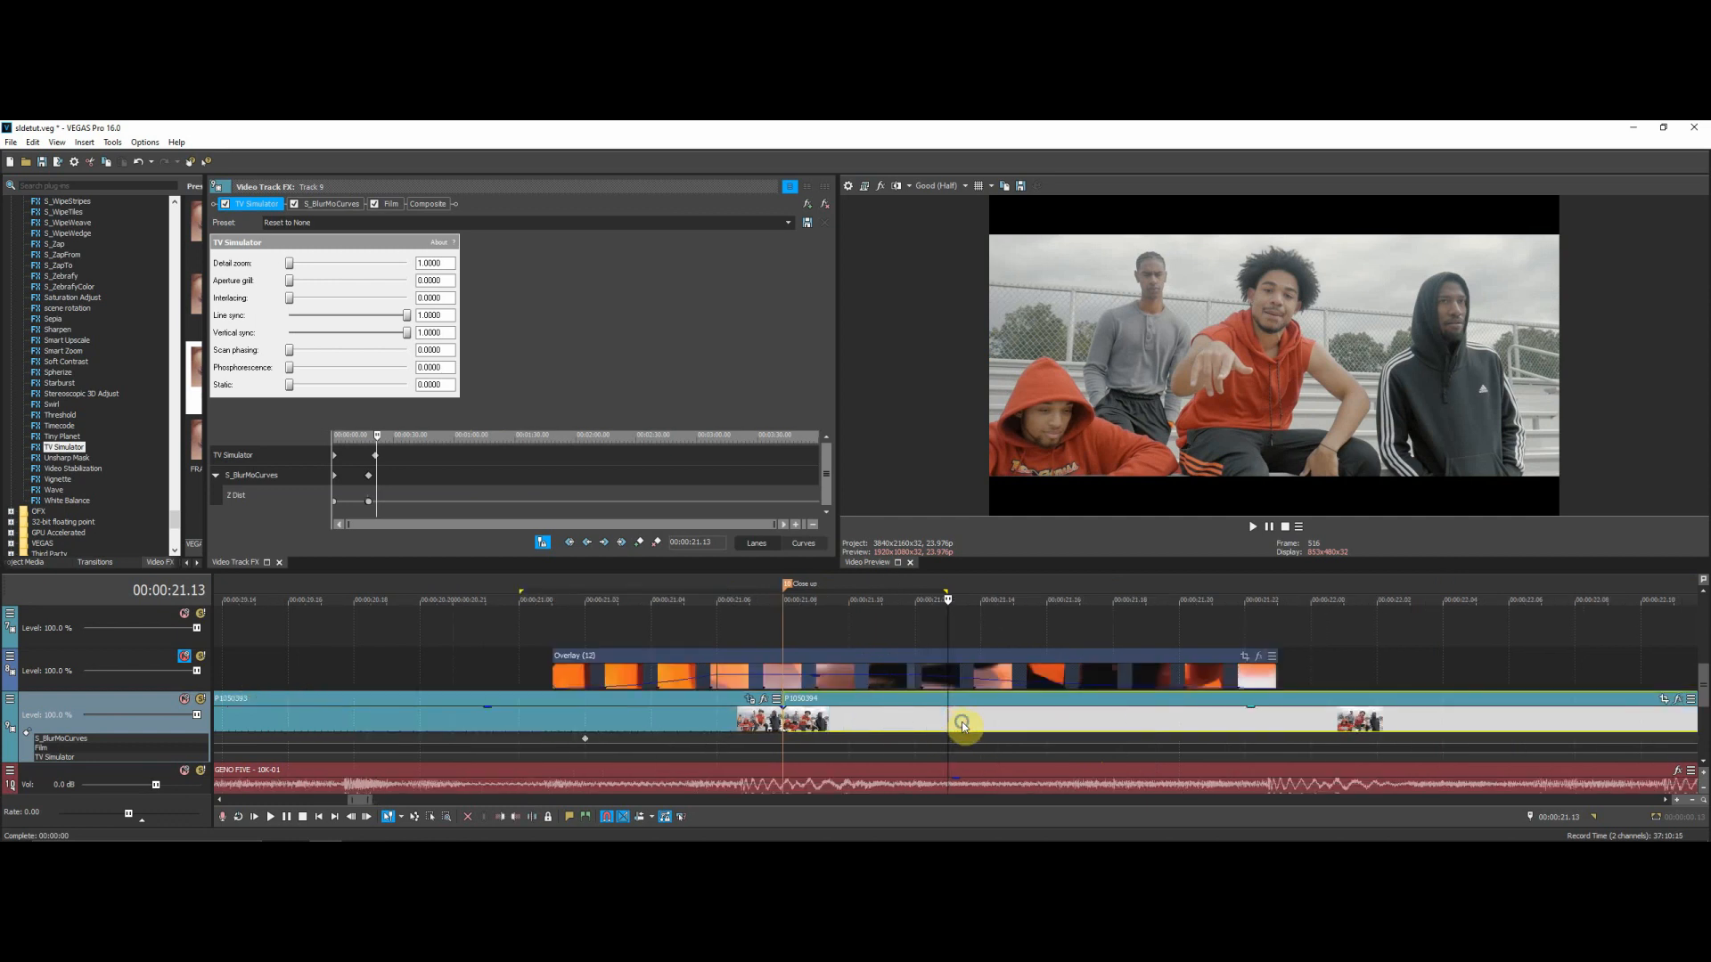
{"action": "right_click", "coordinate": [961, 727]}
{"action": "mouse_move", "coordinate": [1044, 584]}
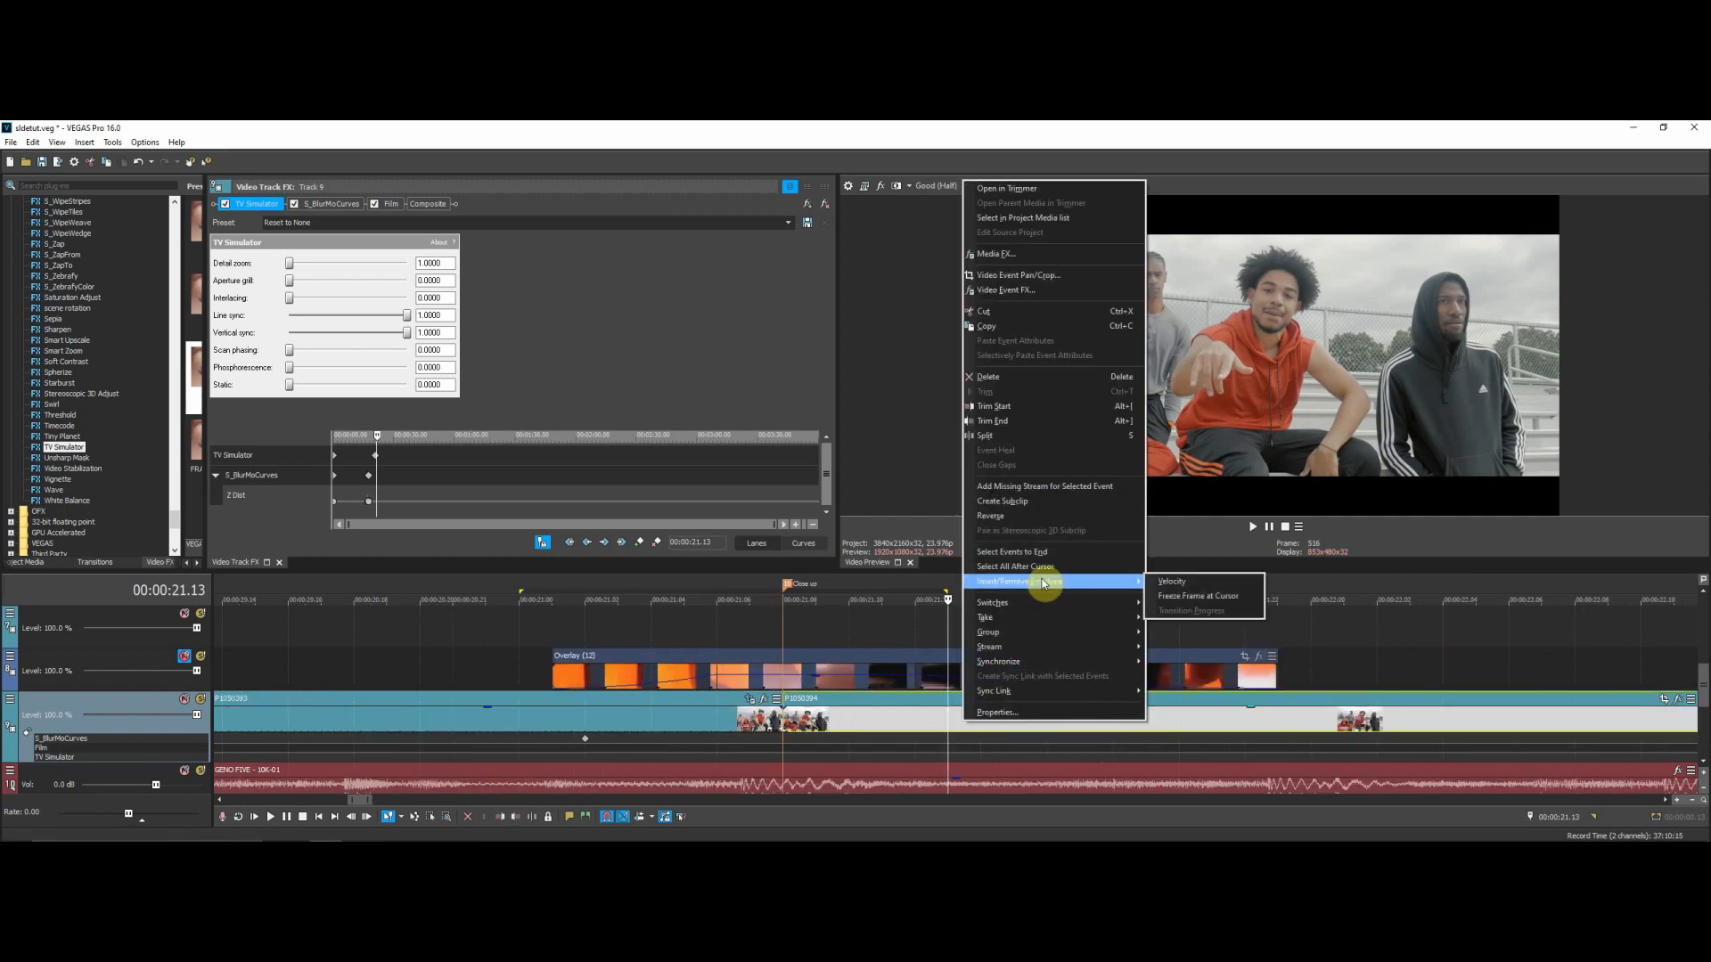
{"action": "left_click", "coordinate": [1168, 586]}
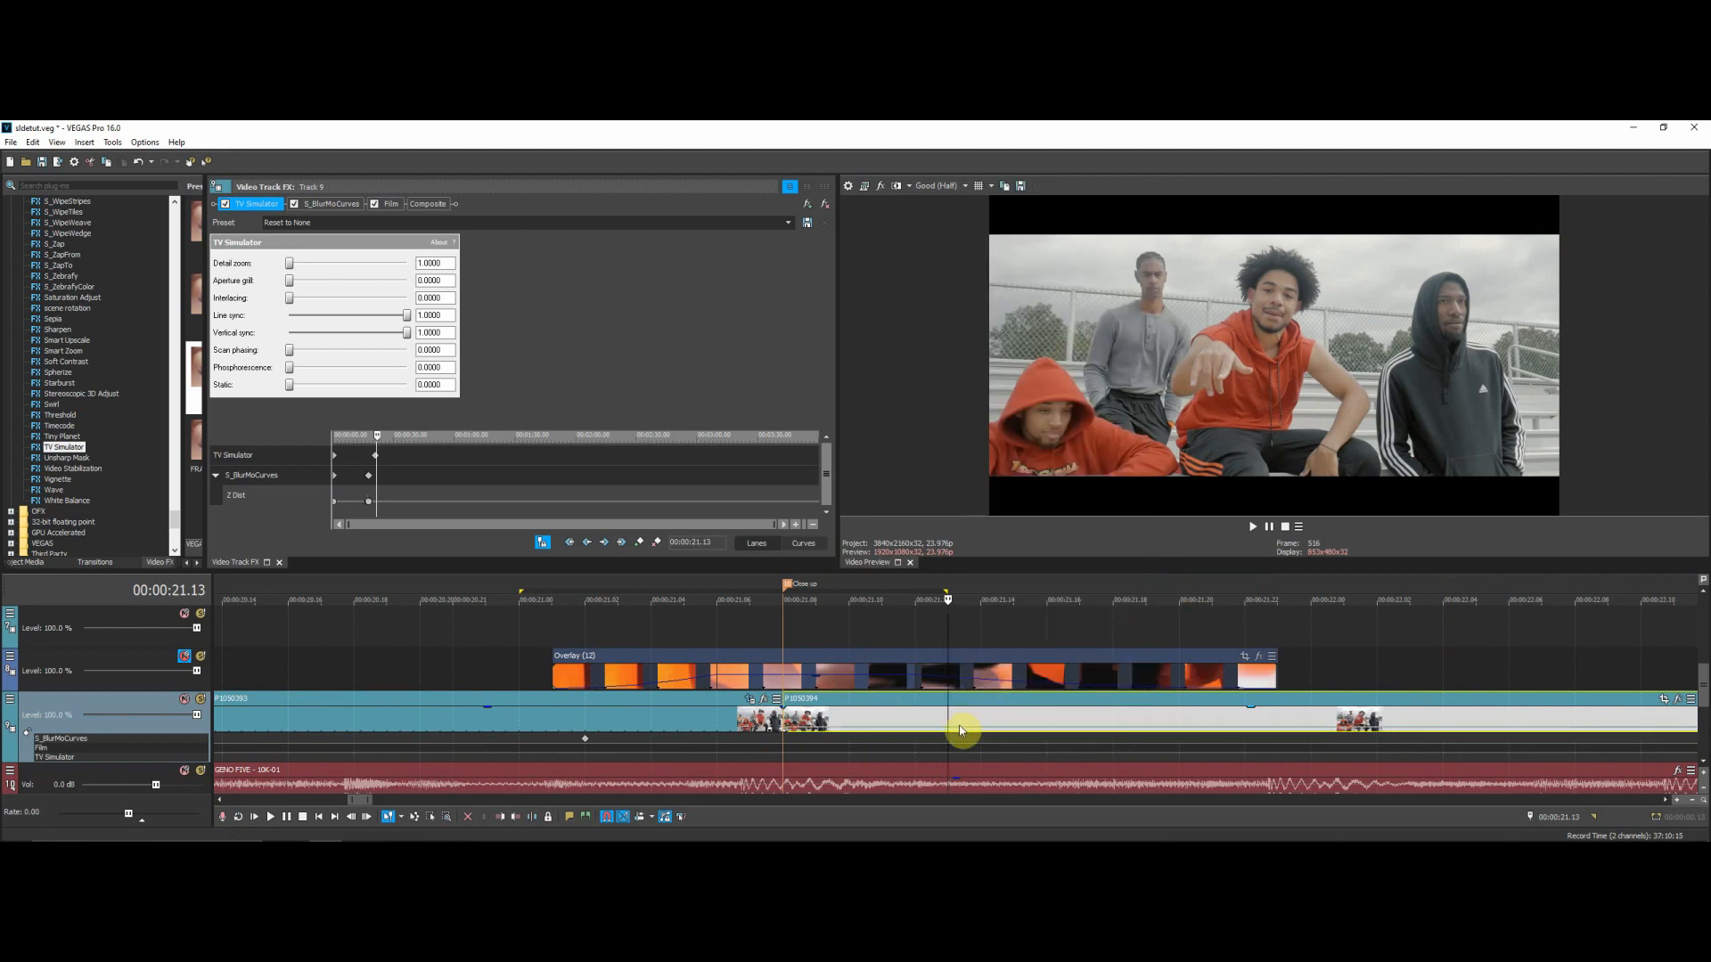
Create a second TV Simulator keyframe at 00:00:21.14, after the Close up cut.
{"action": "scroll", "coordinate": [961, 731], "scroll_direction": "up", "scroll_amount": 2}
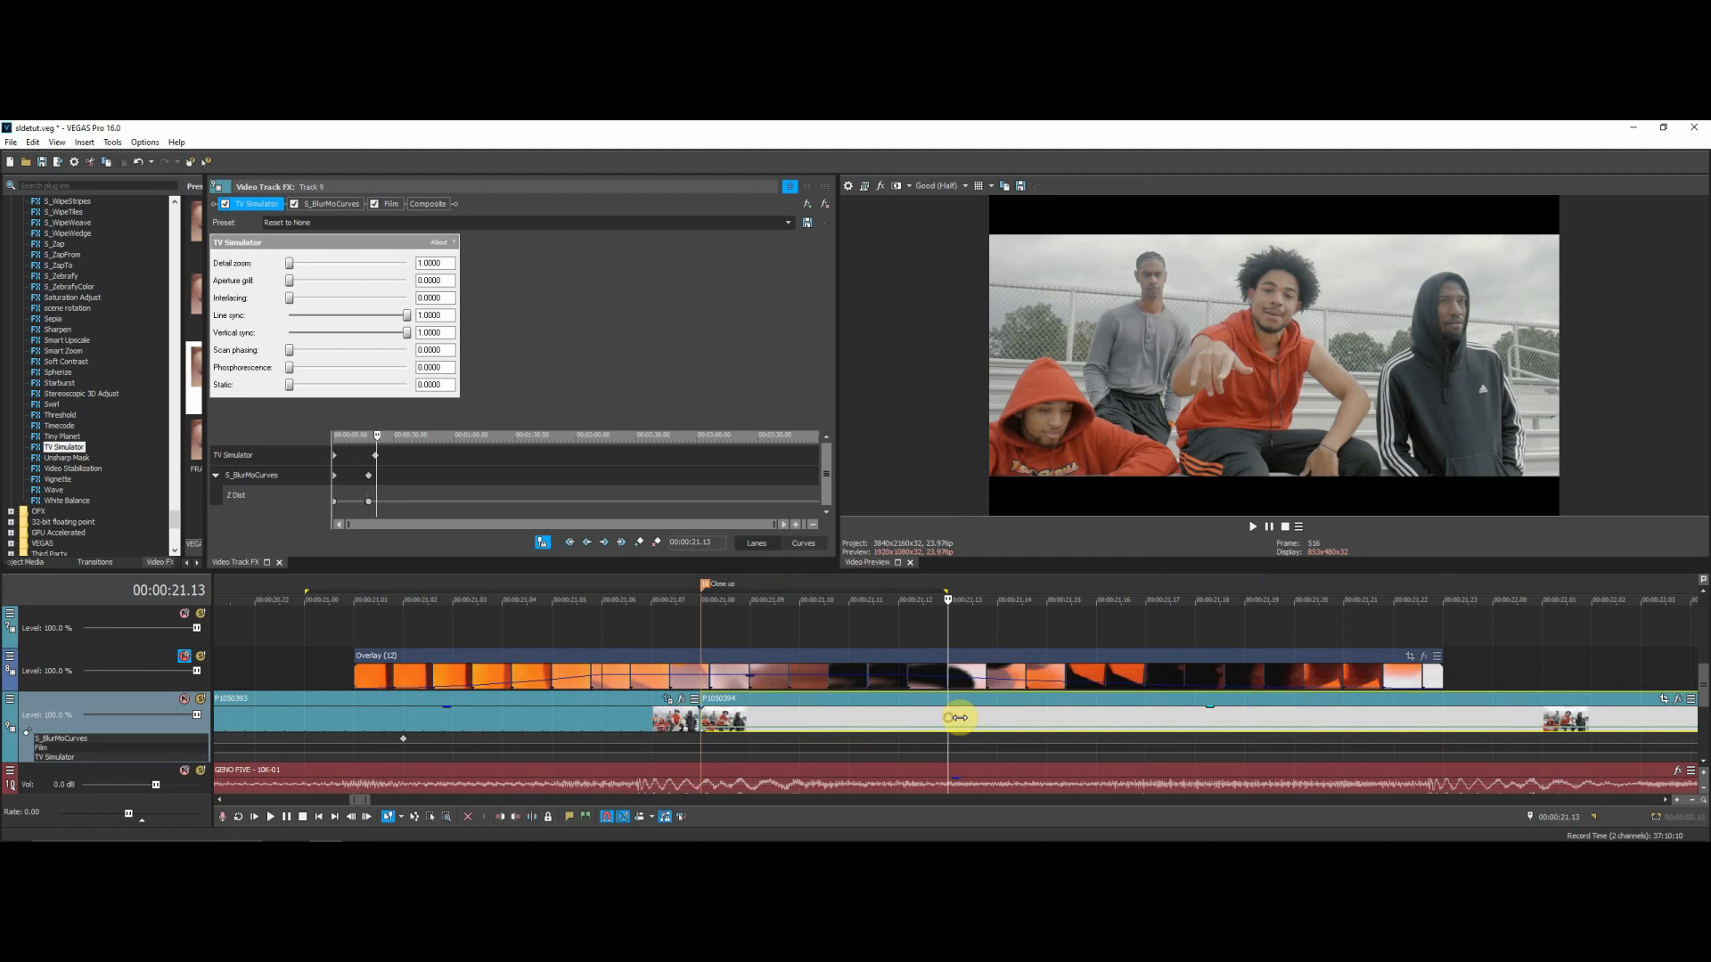
{"action": "left_click", "coordinate": [980, 714]}
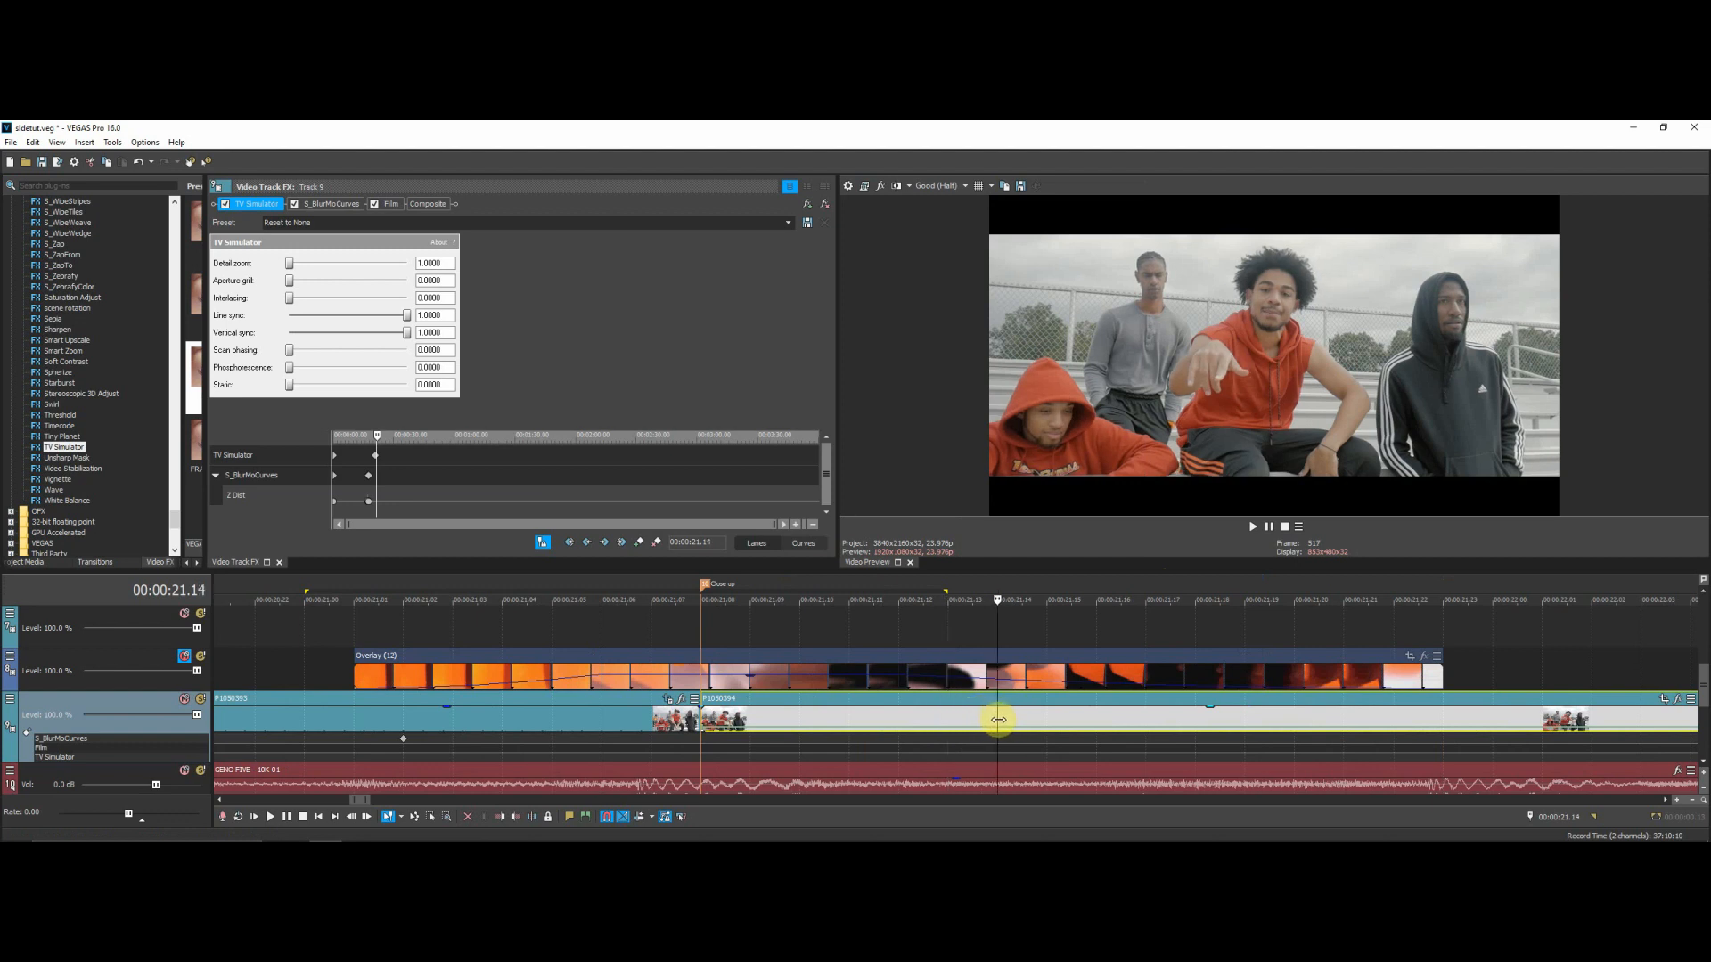
{"action": "scroll", "coordinate": [998, 719], "scroll_direction": "down", "scroll_amount": 1}
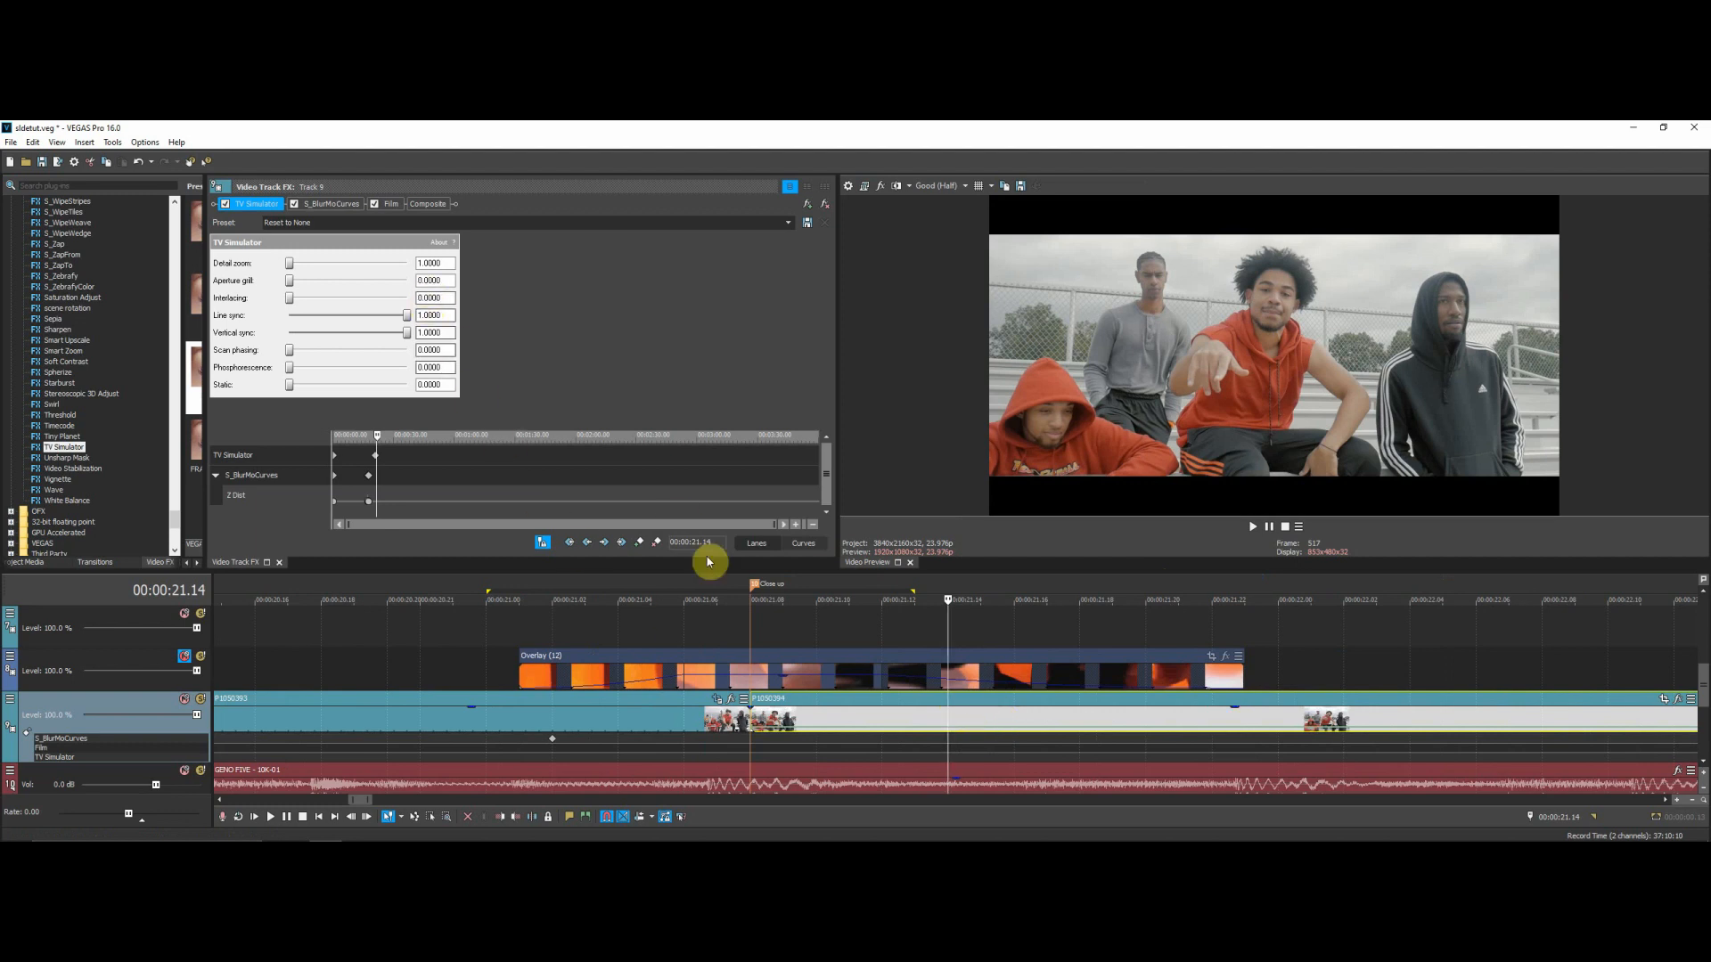
{"action": "left_click", "coordinate": [639, 541]}
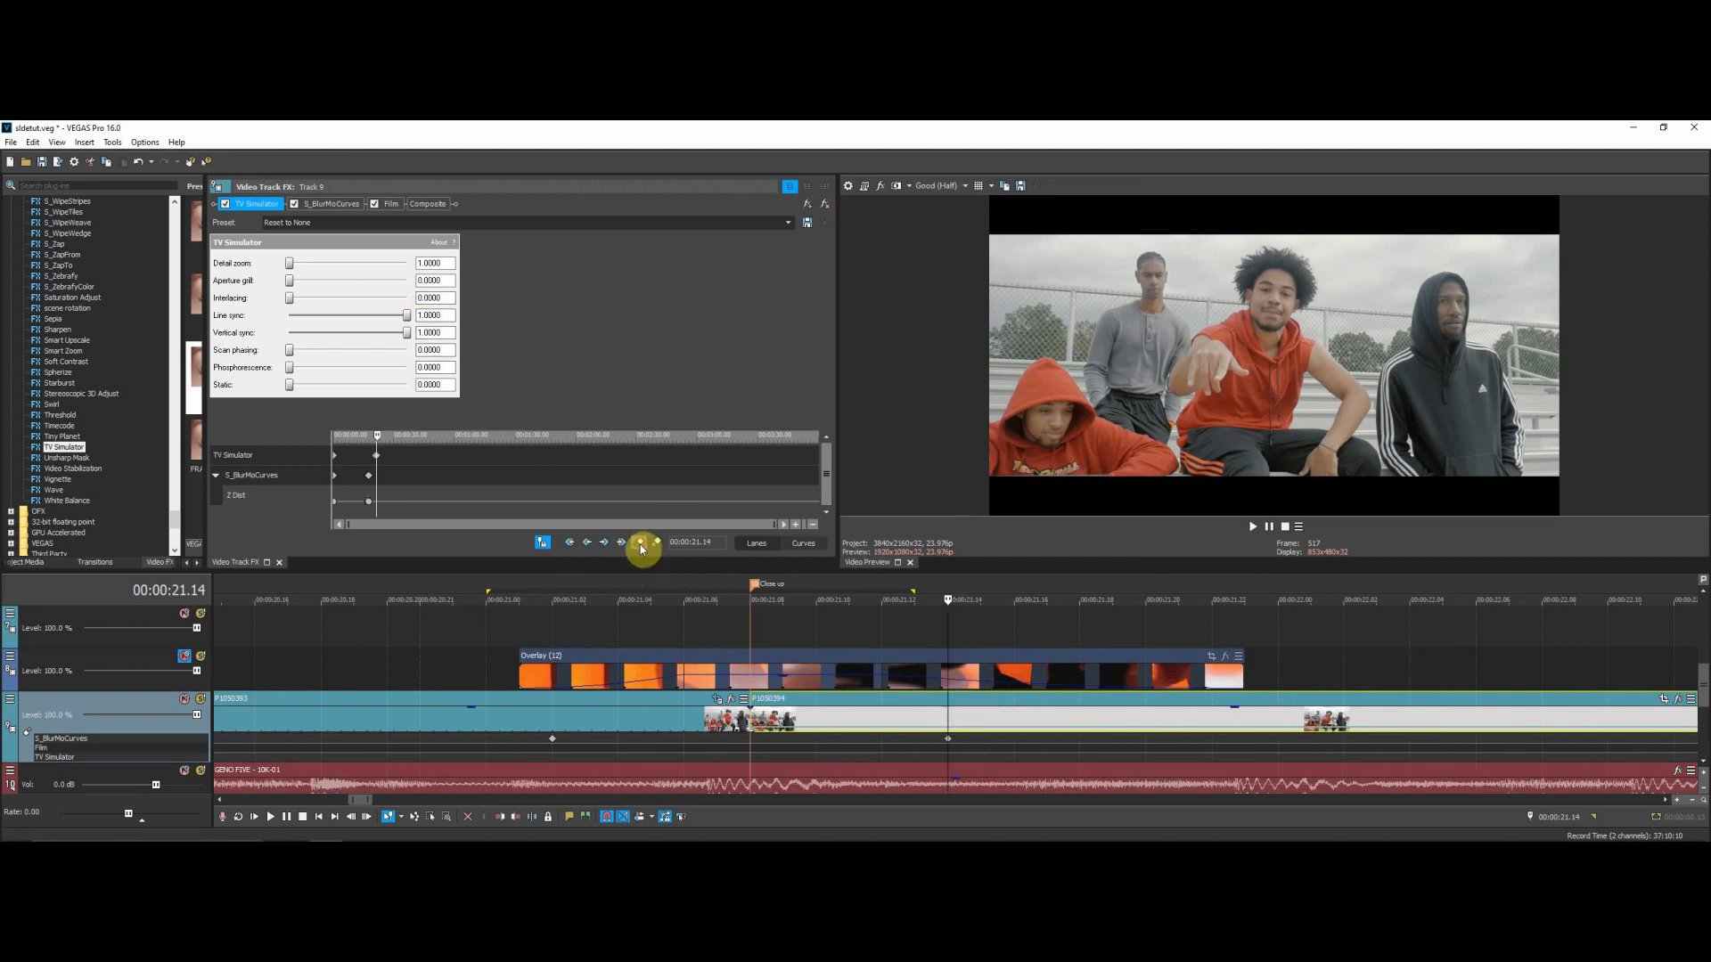
Add velocity envelope points on the clip at the 00:00:21.14 keyframe and directly before it.
{"action": "scroll", "coordinate": [989, 716], "scroll_direction": "up", "scroll_amount": 1}
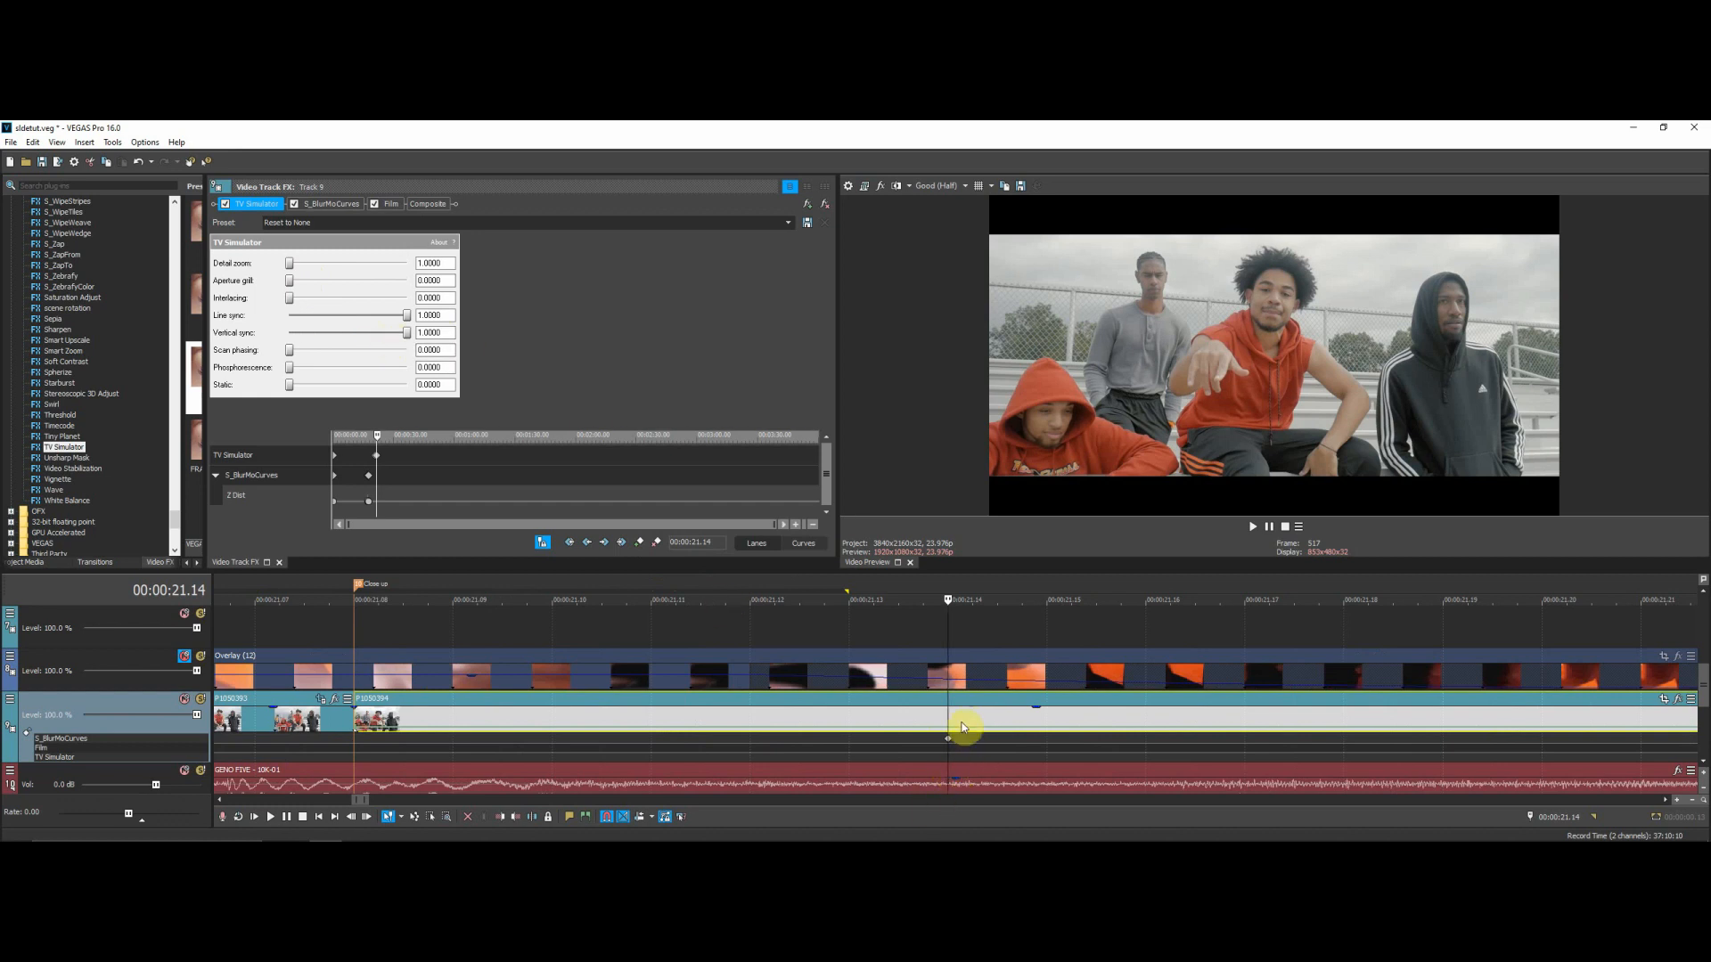
{"action": "scroll", "coordinate": [940, 735], "scroll_direction": "up", "scroll_amount": 2}
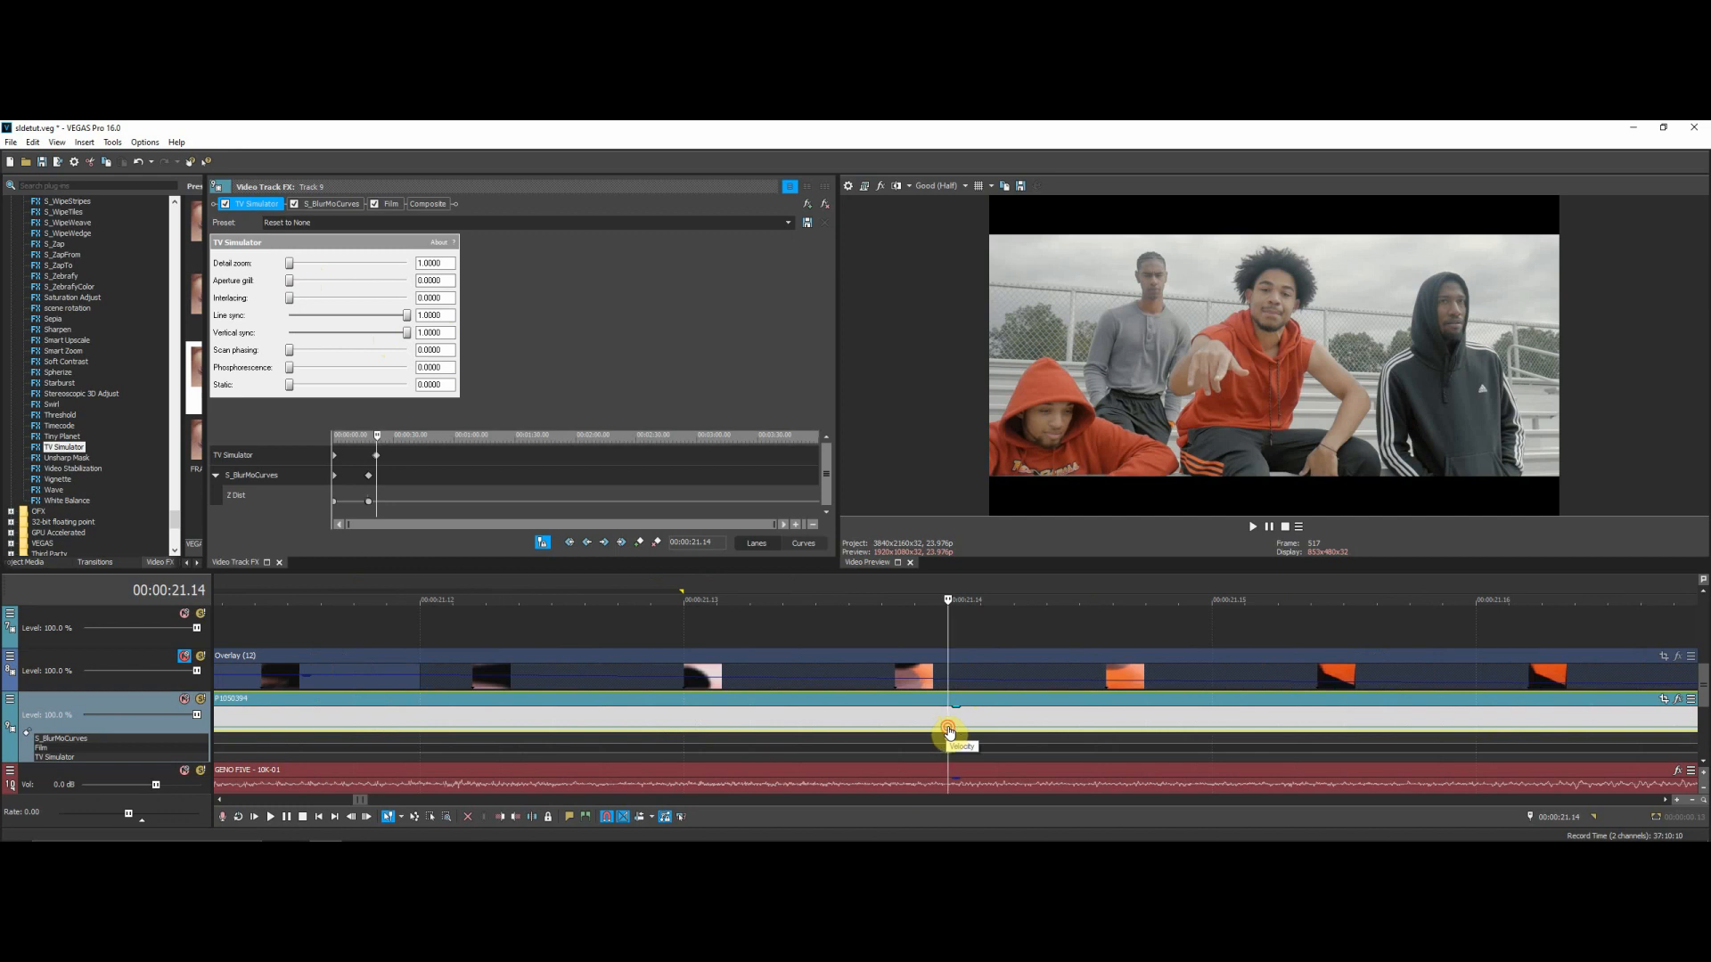
{"action": "double_click", "coordinate": [948, 728]}
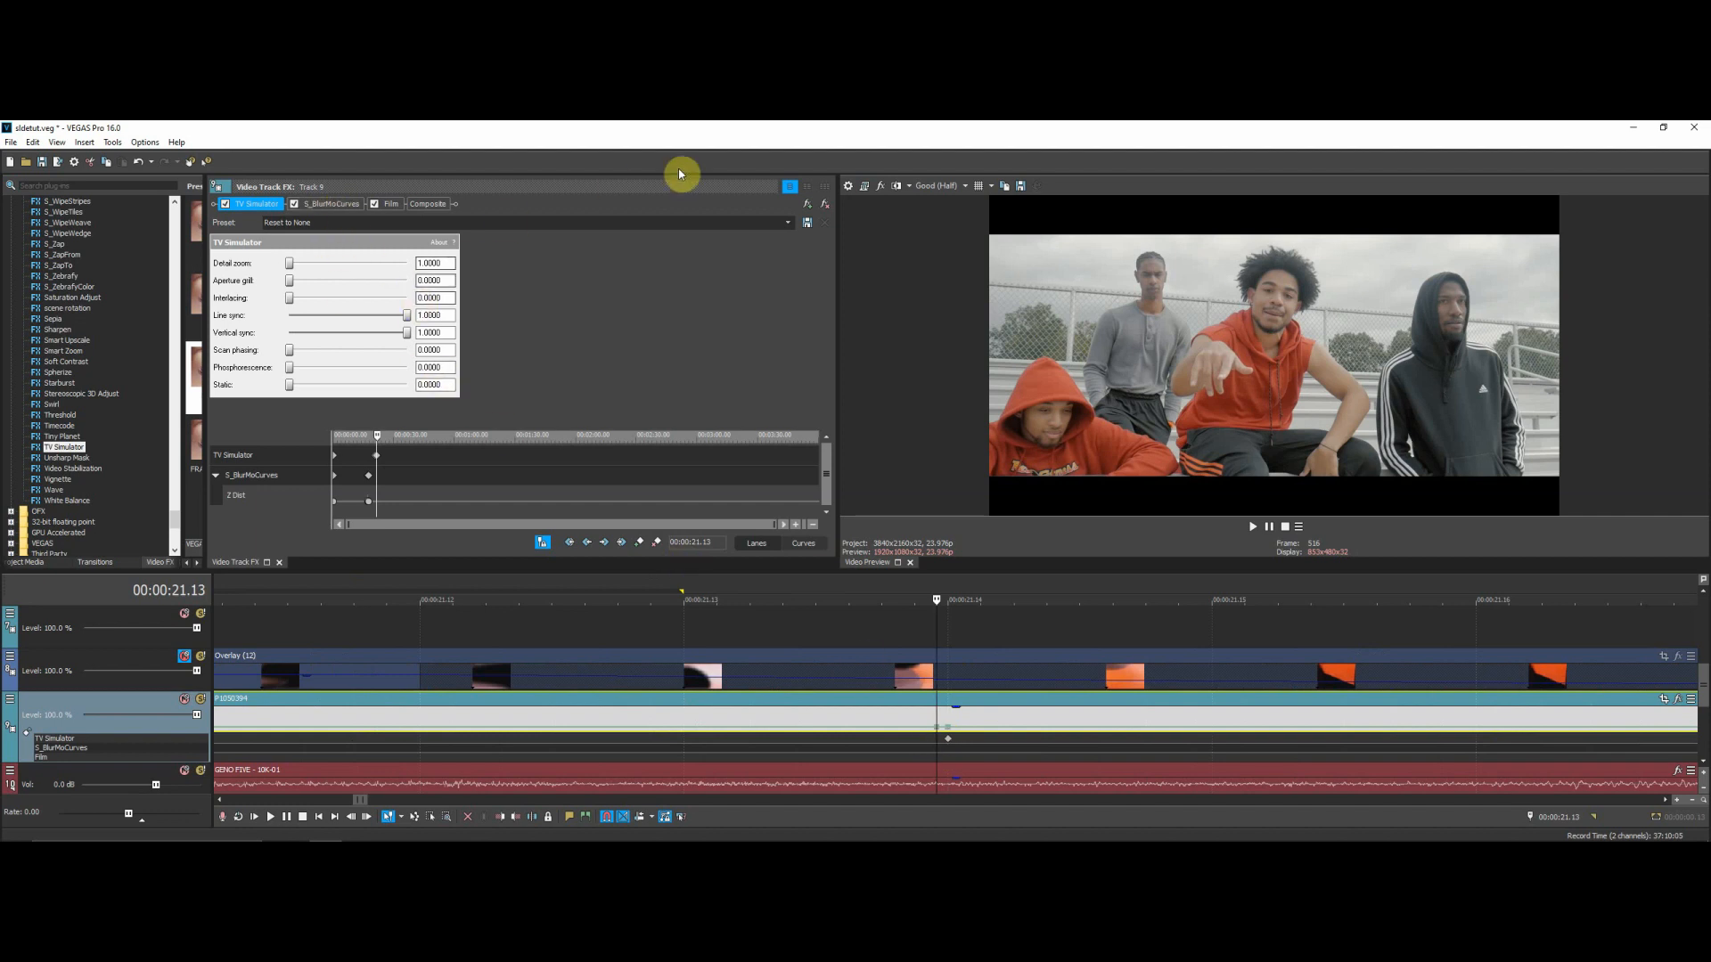
Apply the TV Simulator preset FRAME 84 RESET TO NONE!!! as a keyframe at 00:00:21.13, directly before the 00:00:21.14 keyframe.
{"action": "left_click", "coordinate": [786, 223]}
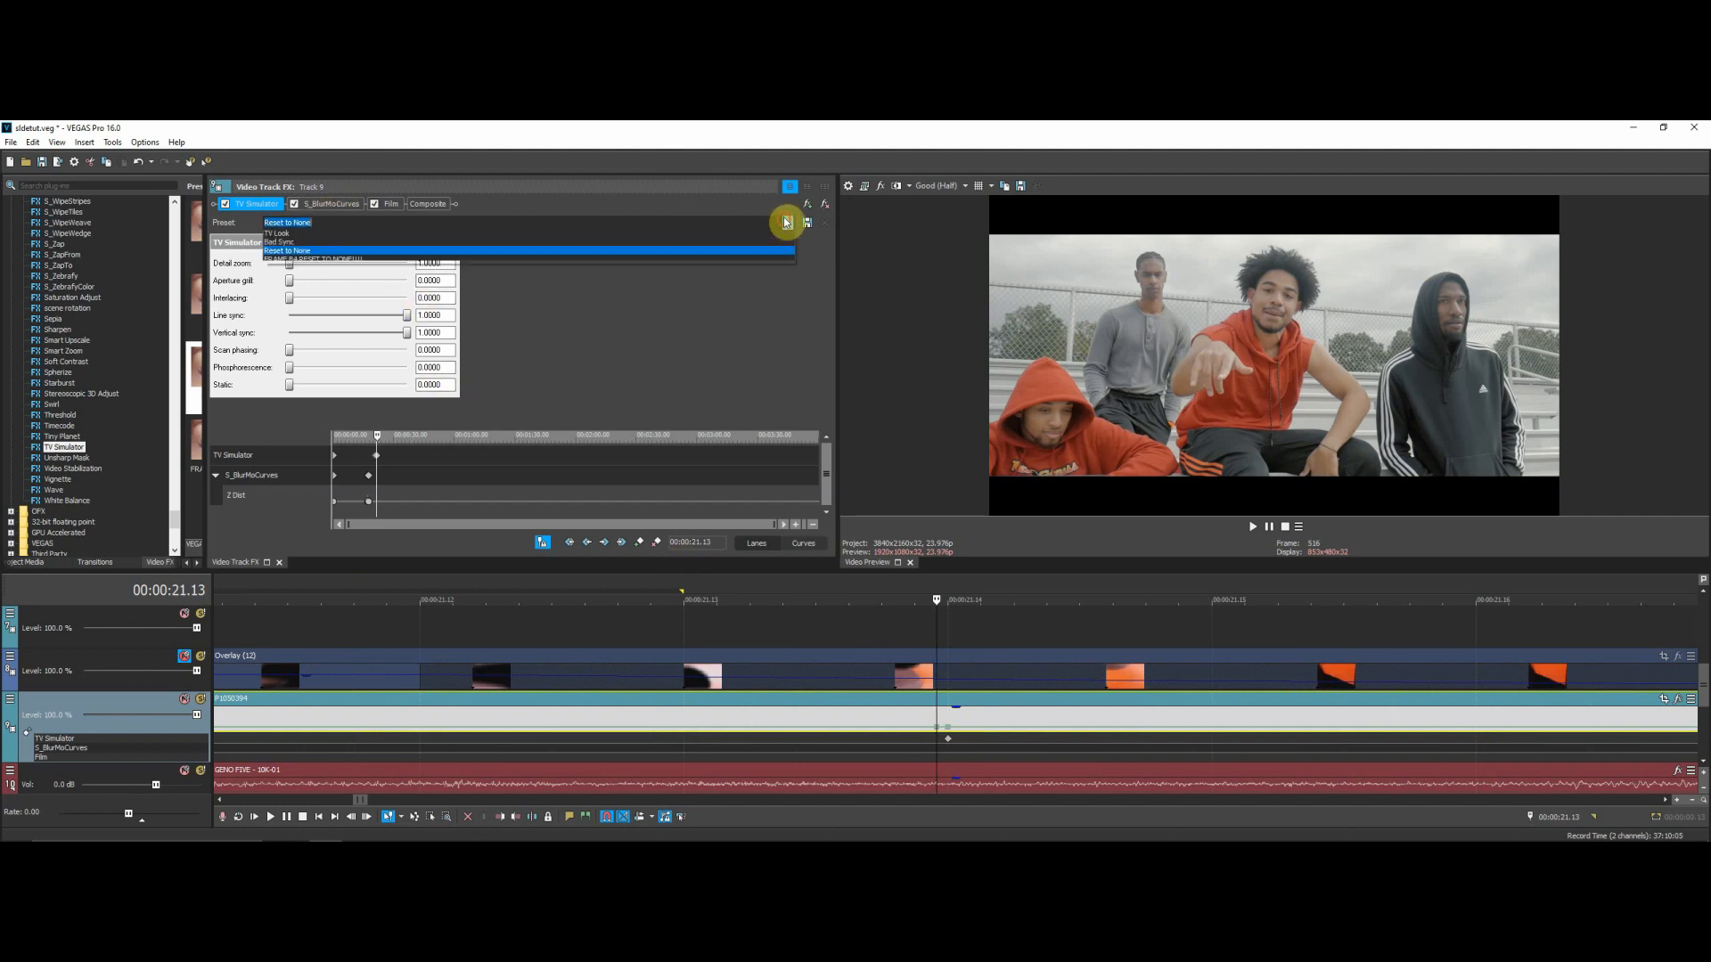
{"action": "left_click", "coordinate": [359, 262]}
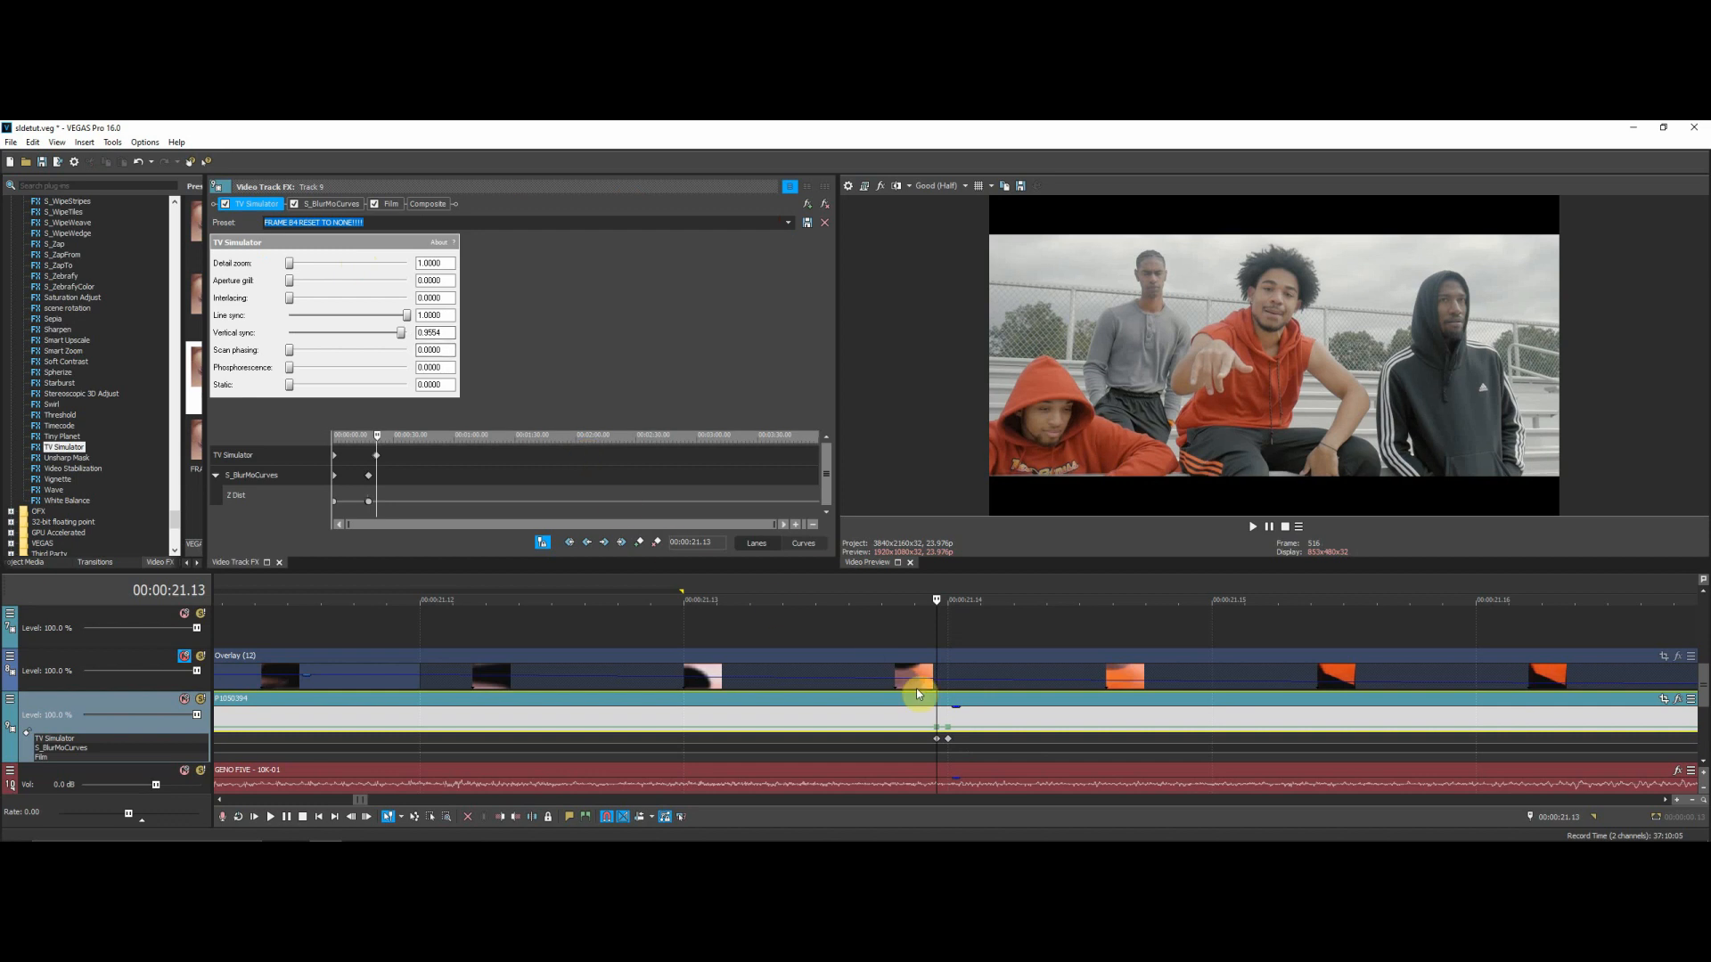
{"action": "left_click", "coordinate": [936, 713]}
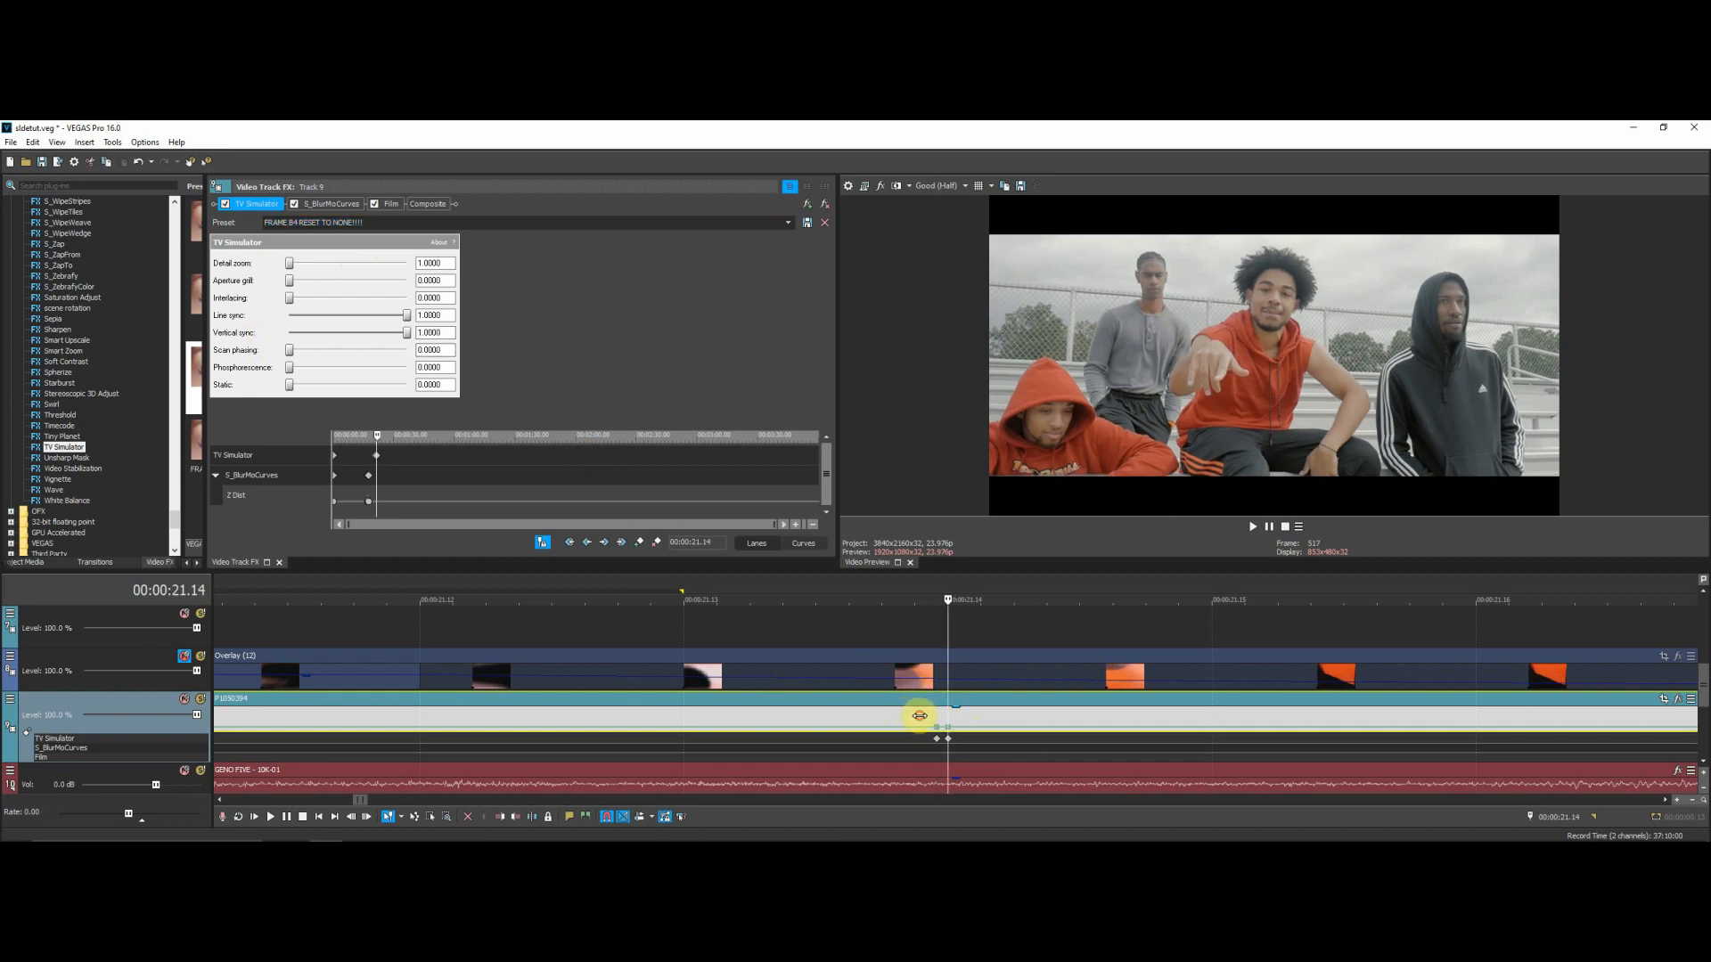
{"action": "left_click", "coordinate": [935, 739]}
Compare the TV Simulator's Vertical sync setting at the two adjacent keyframes near 00:00:21.13 and 00:00:21.14.
{"action": "scroll", "coordinate": [936, 745], "scroll_direction": "down", "scroll_amount": 3}
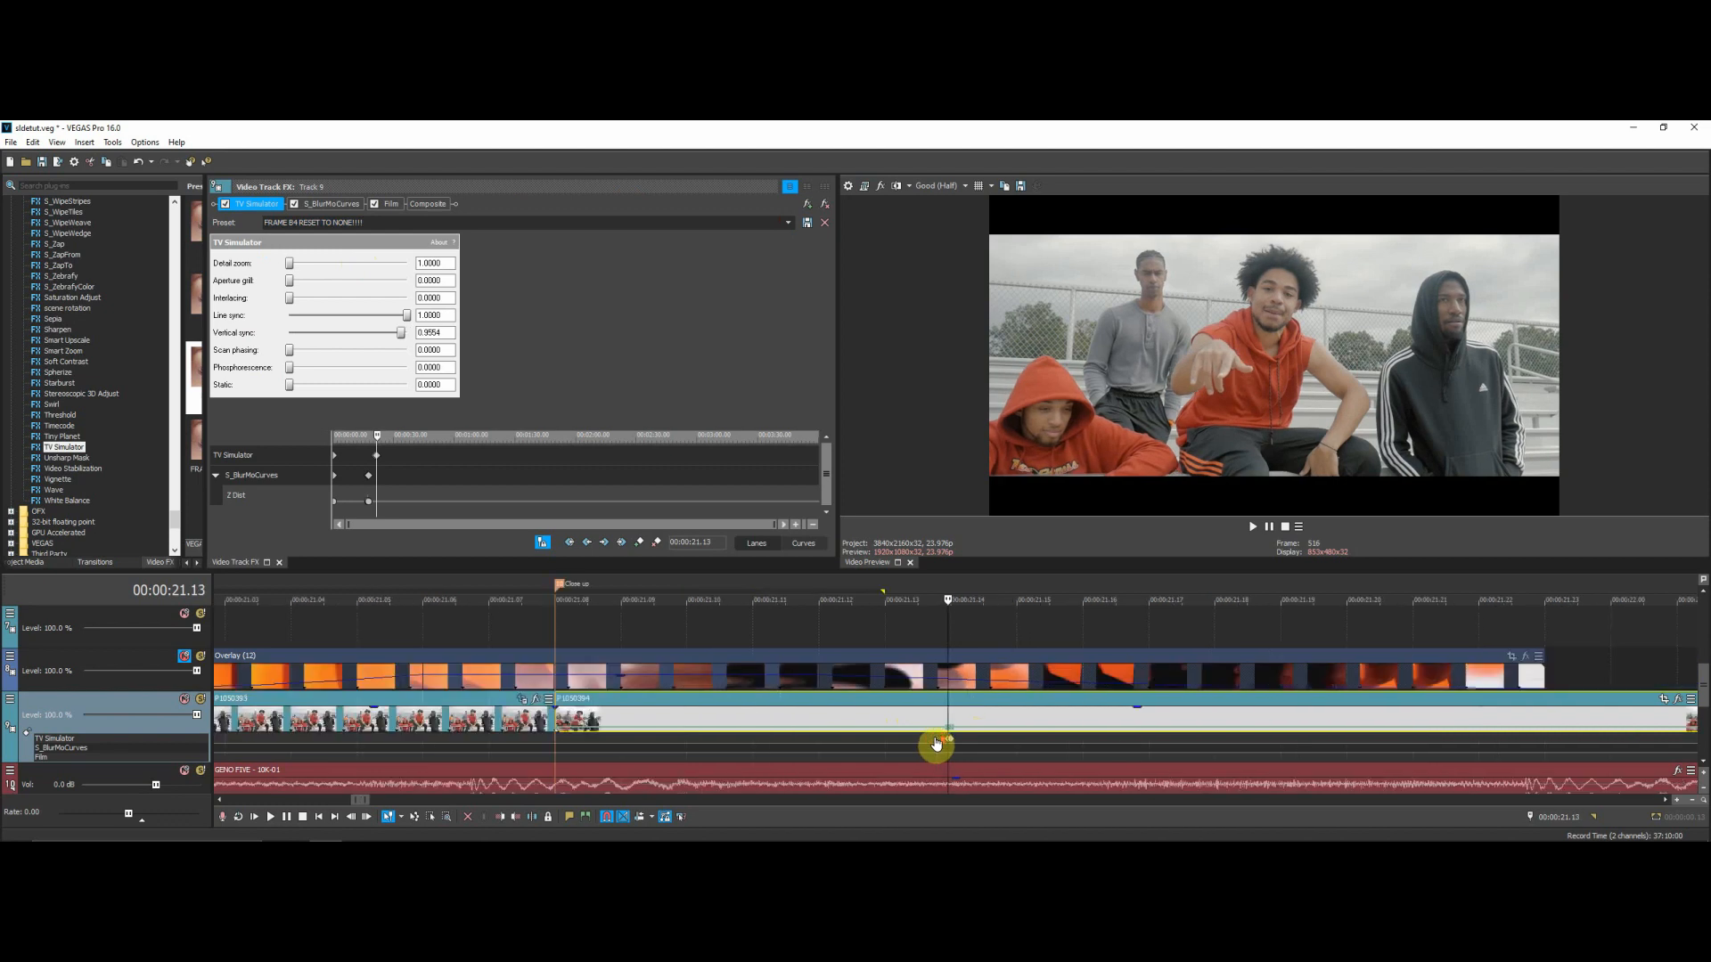
{"action": "scroll", "coordinate": [935, 739], "scroll_direction": "up", "scroll_amount": 3}
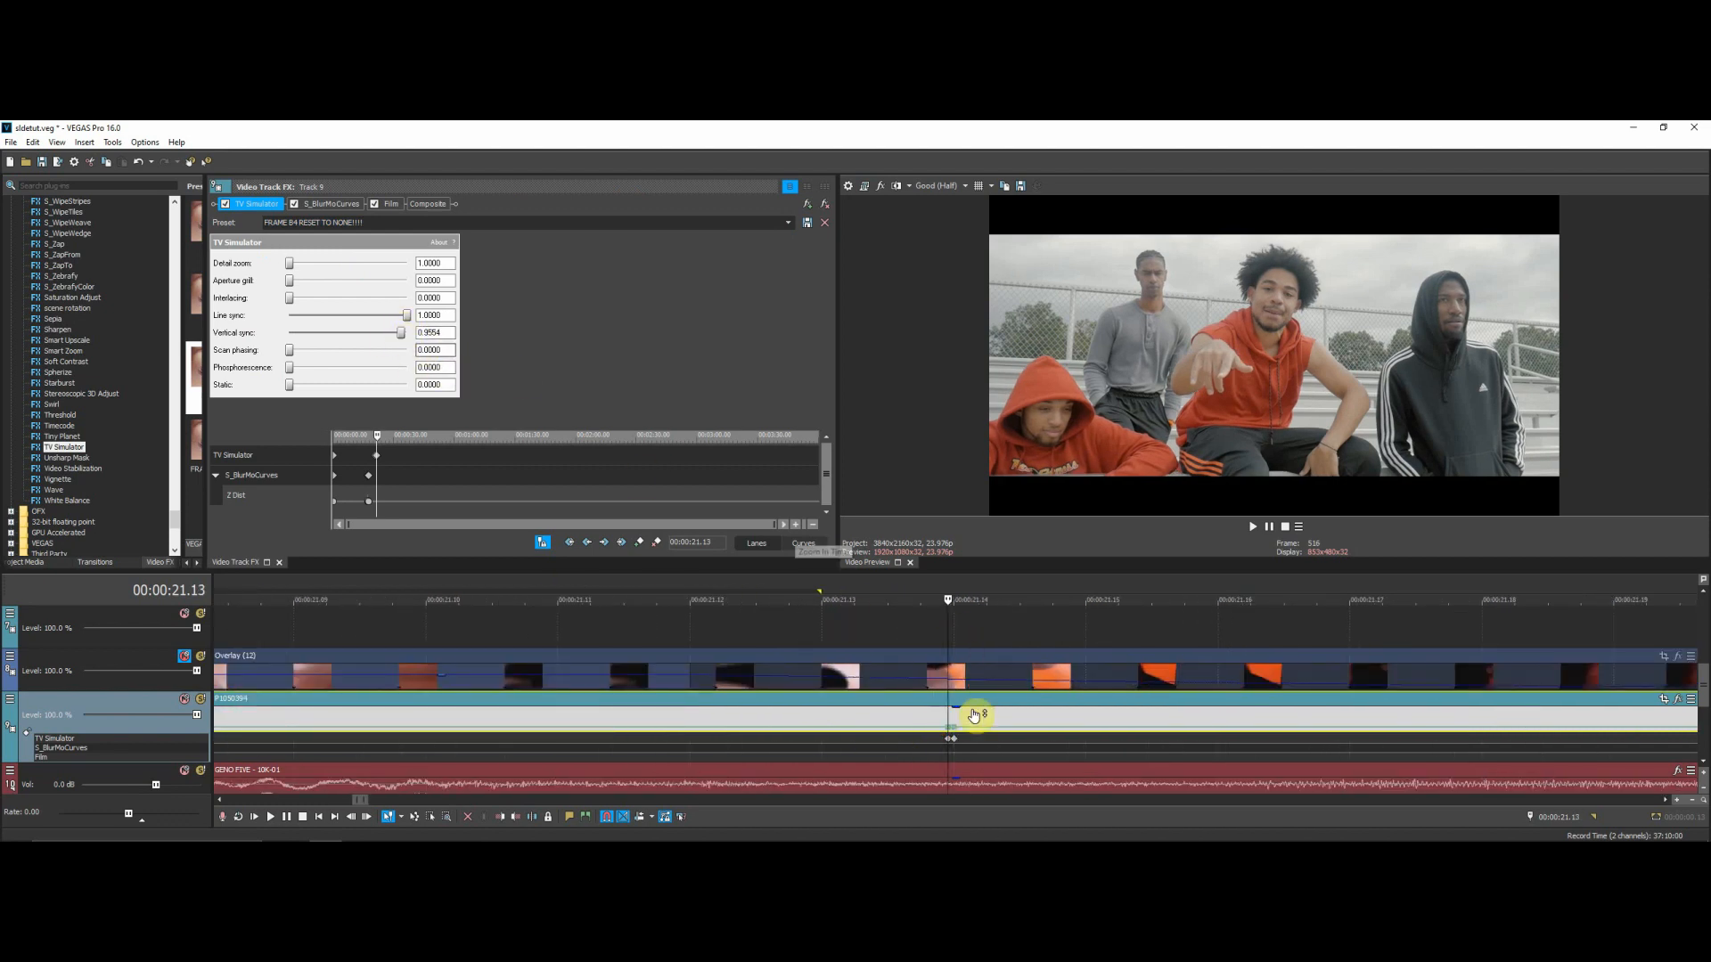
{"action": "scroll", "coordinate": [947, 716], "scroll_direction": "down", "scroll_amount": 3}
{"action": "left_click", "coordinate": [897, 716]}
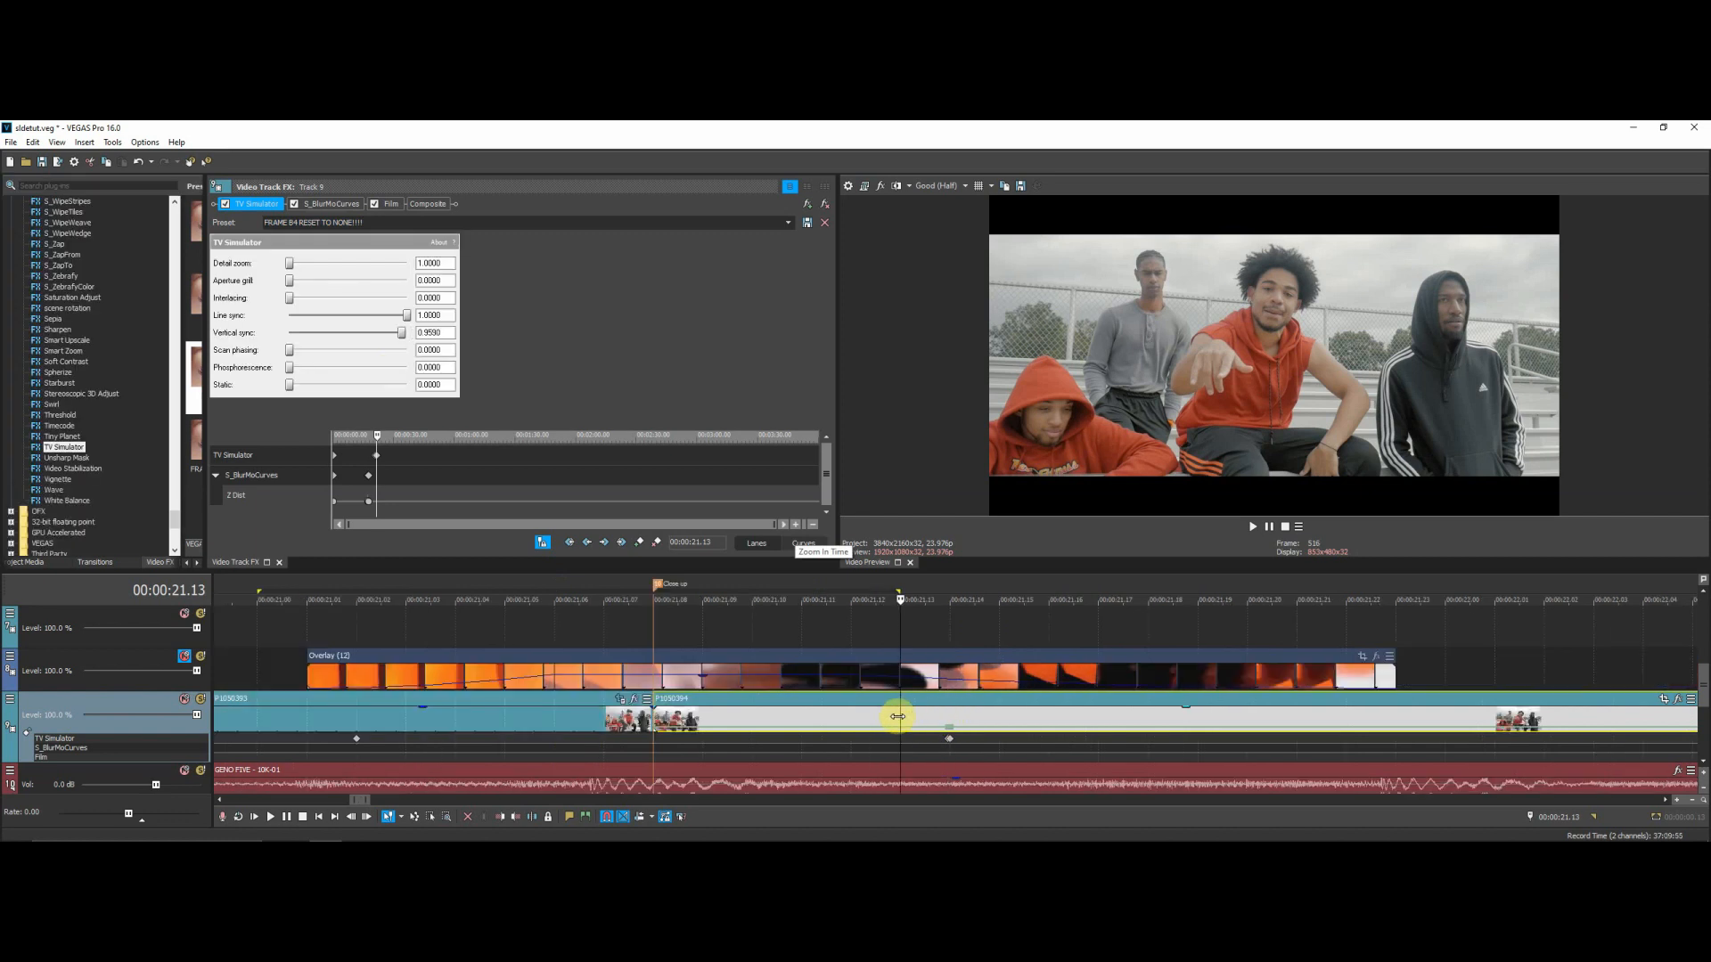
{"action": "left_click_drag", "start_coordinate": [882, 715], "coordinate": [933, 726]}
{"action": "scroll", "coordinate": [947, 695], "scroll_direction": "up", "scroll_amount": 4}
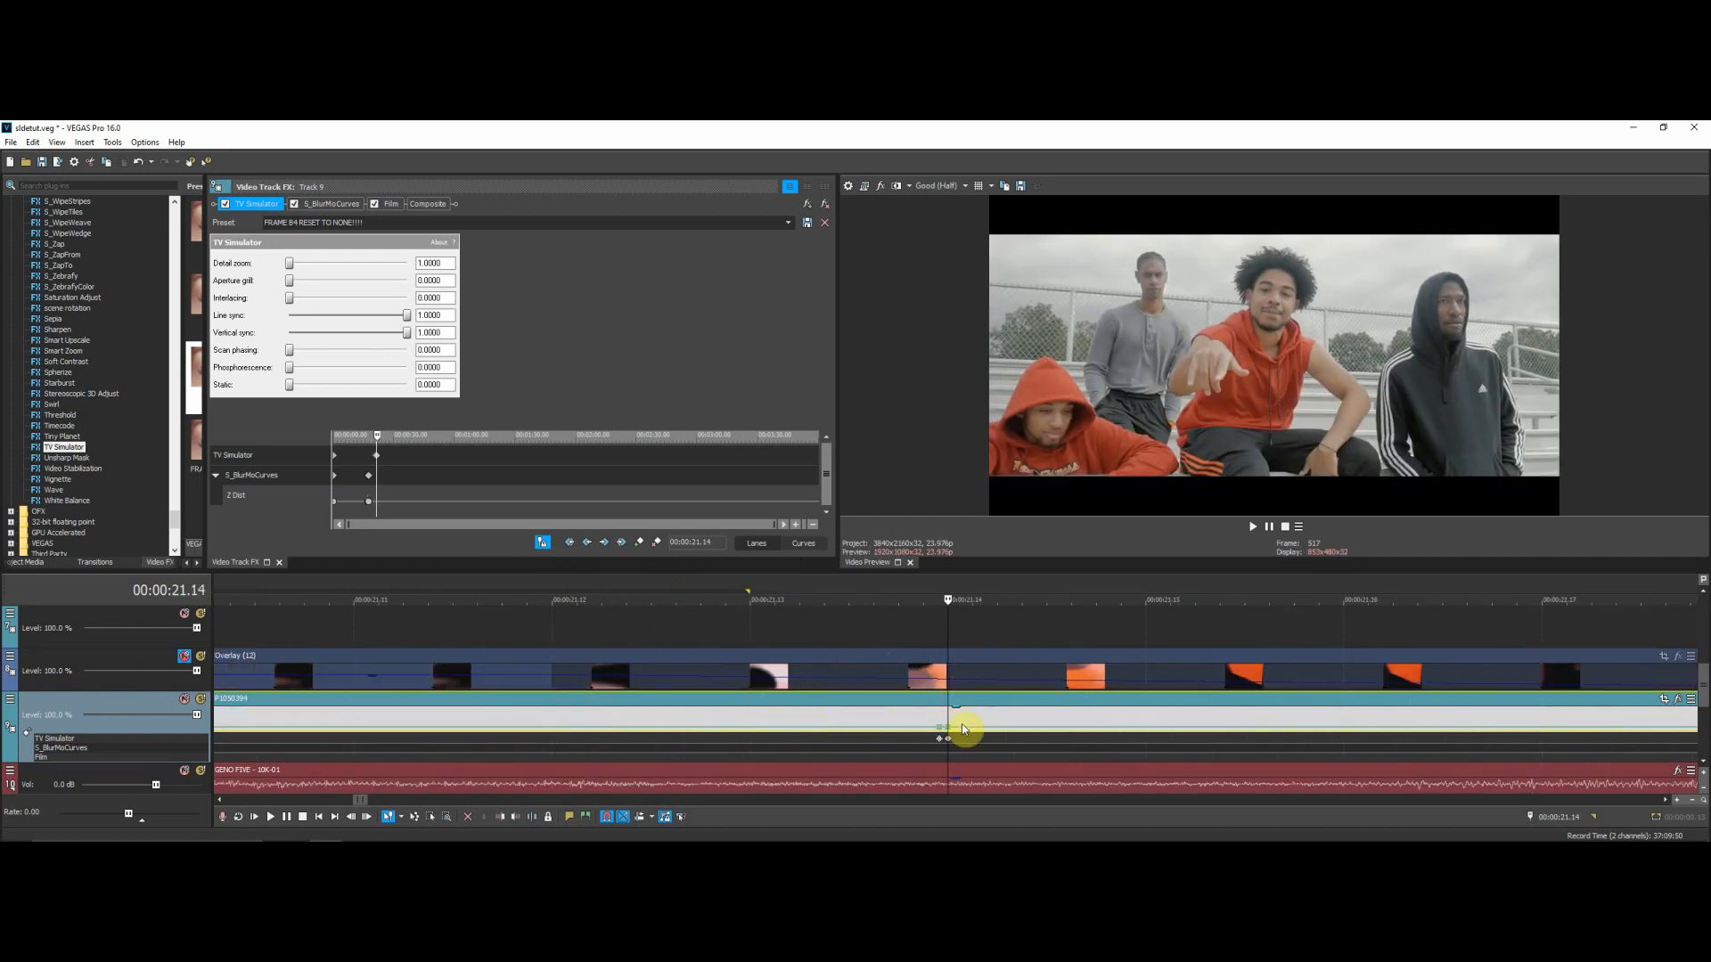
{"action": "left_click", "coordinate": [937, 744]}
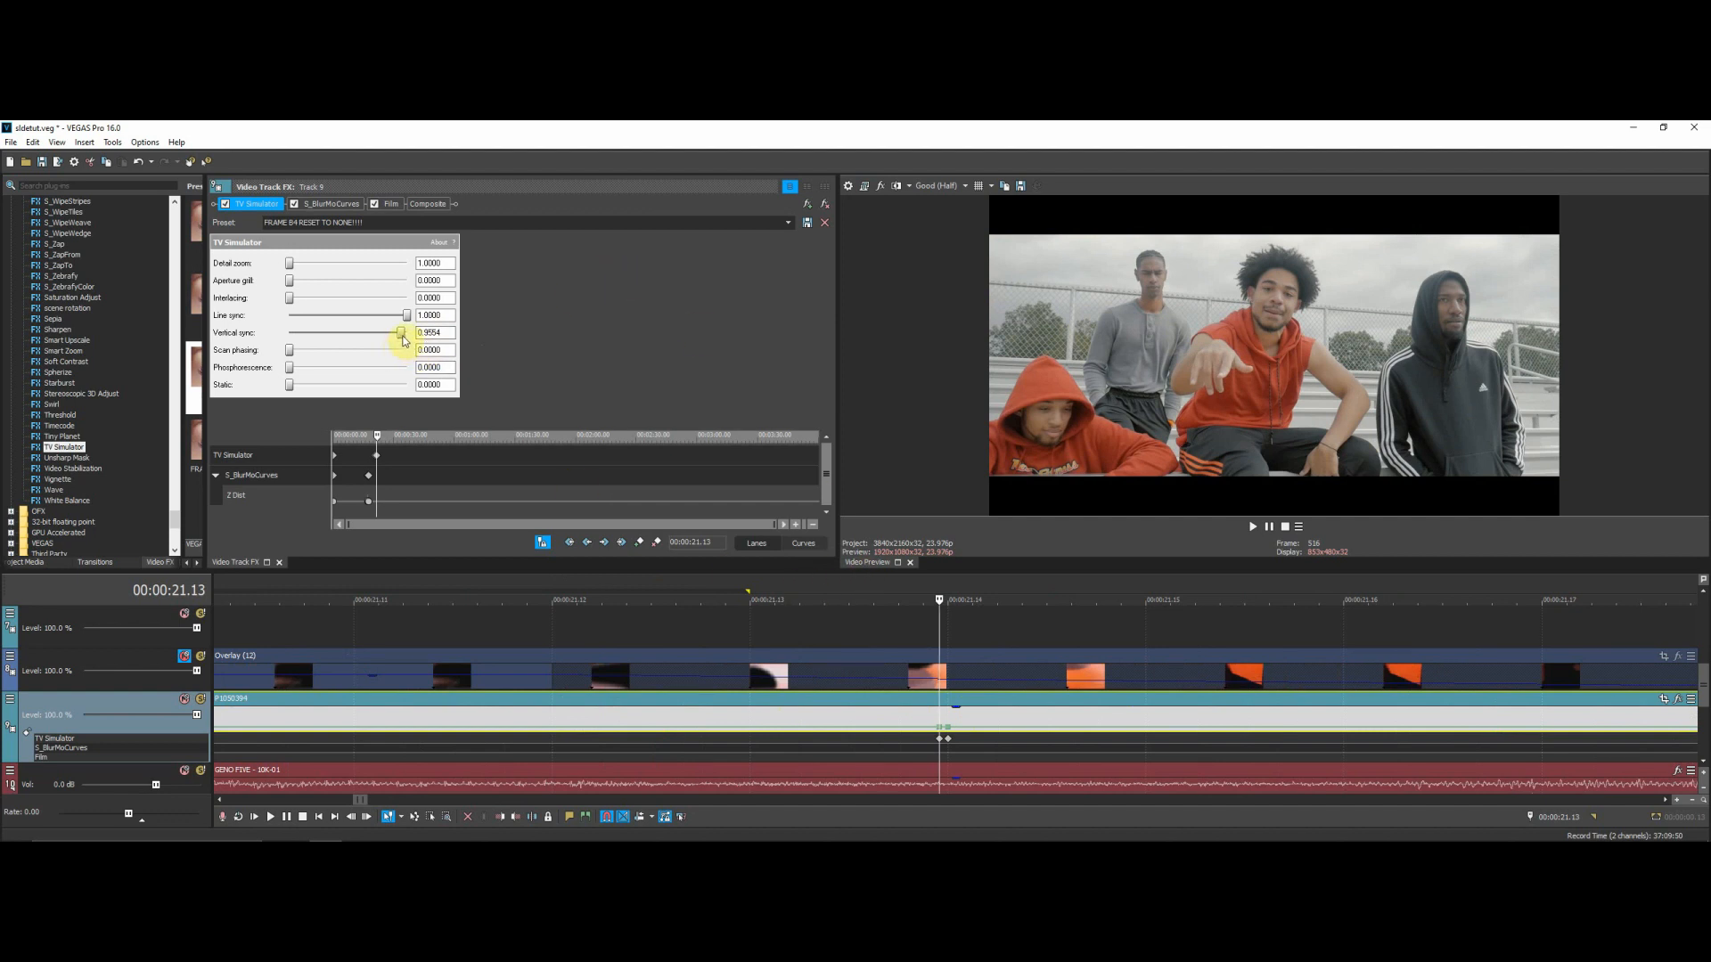
Check the preview image and Vertical sync value at each of the two closely spaced TV Simulator keyframes after the cut.
{"action": "scroll", "coordinate": [1007, 713], "scroll_direction": "up", "scroll_amount": 4}
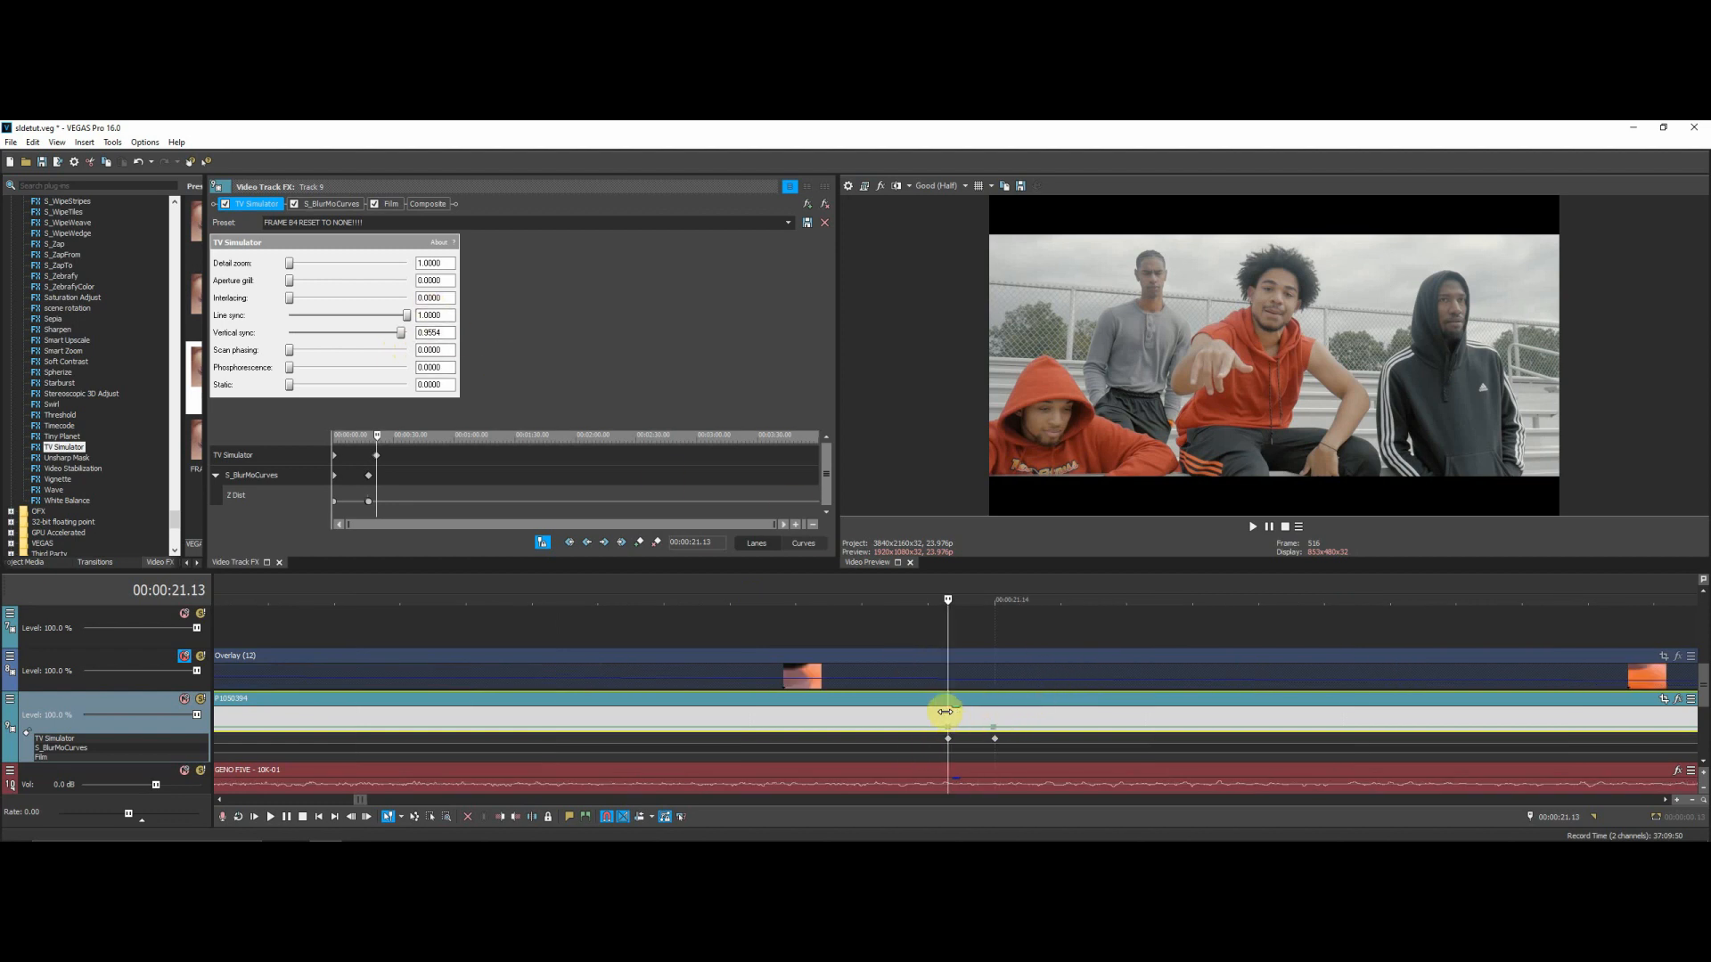
{"action": "key", "text": "Right"}
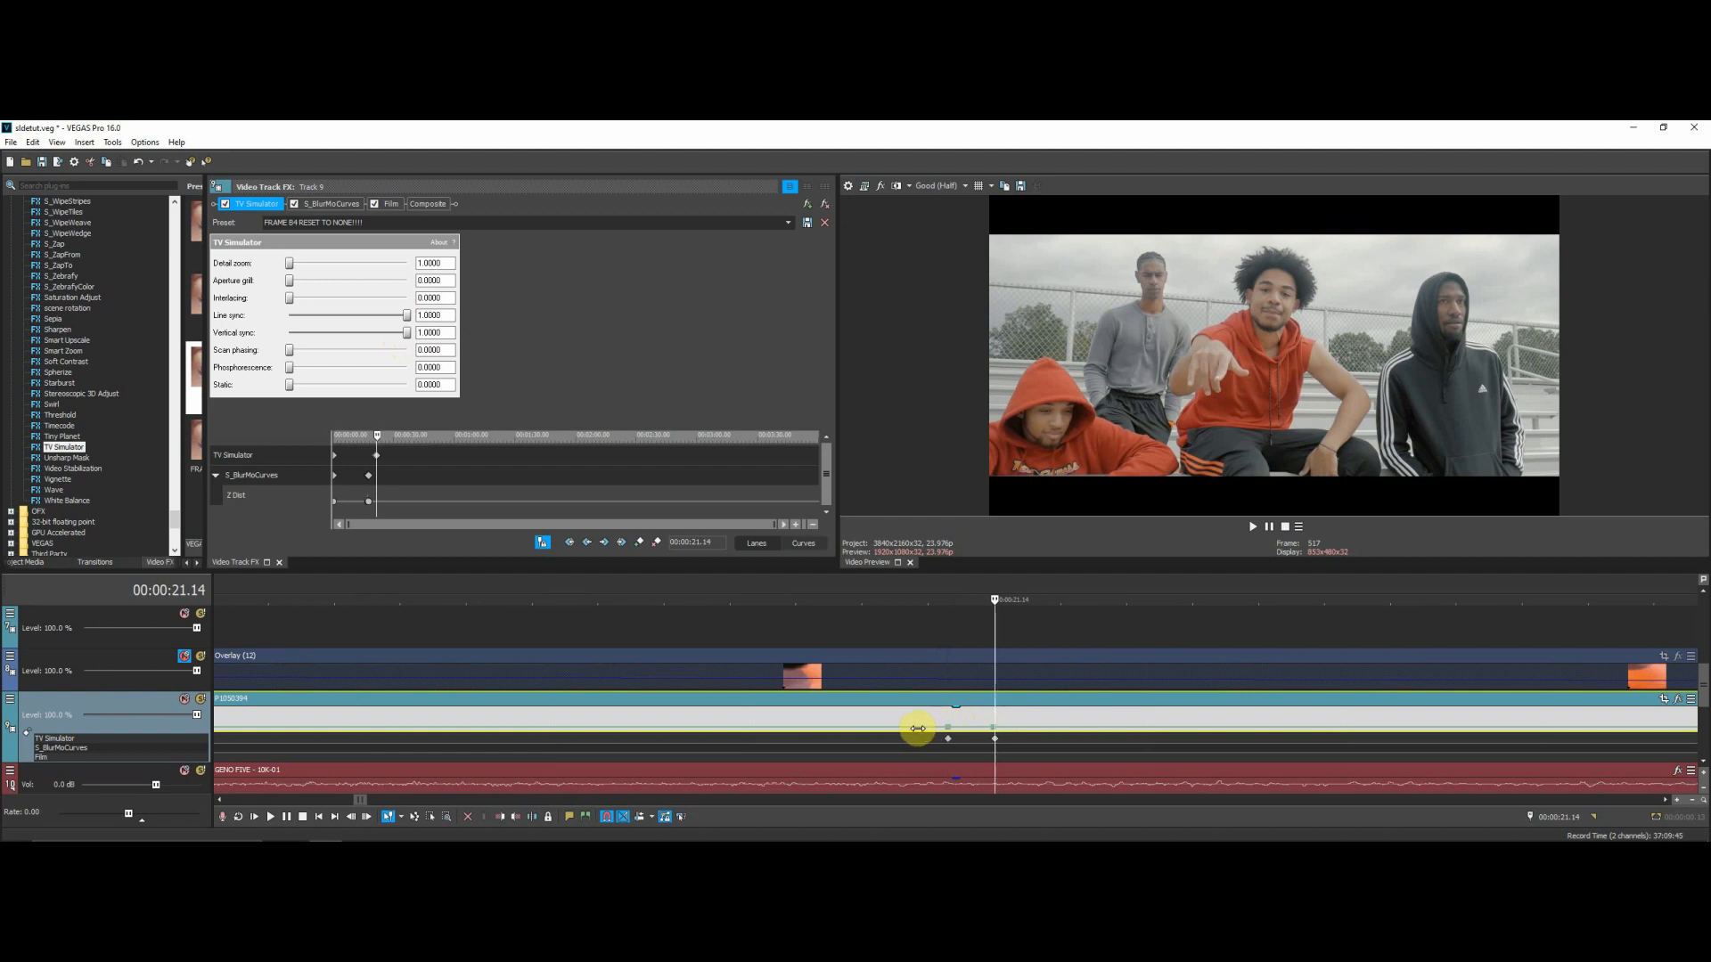
{"action": "left_click", "coordinate": [949, 740]}
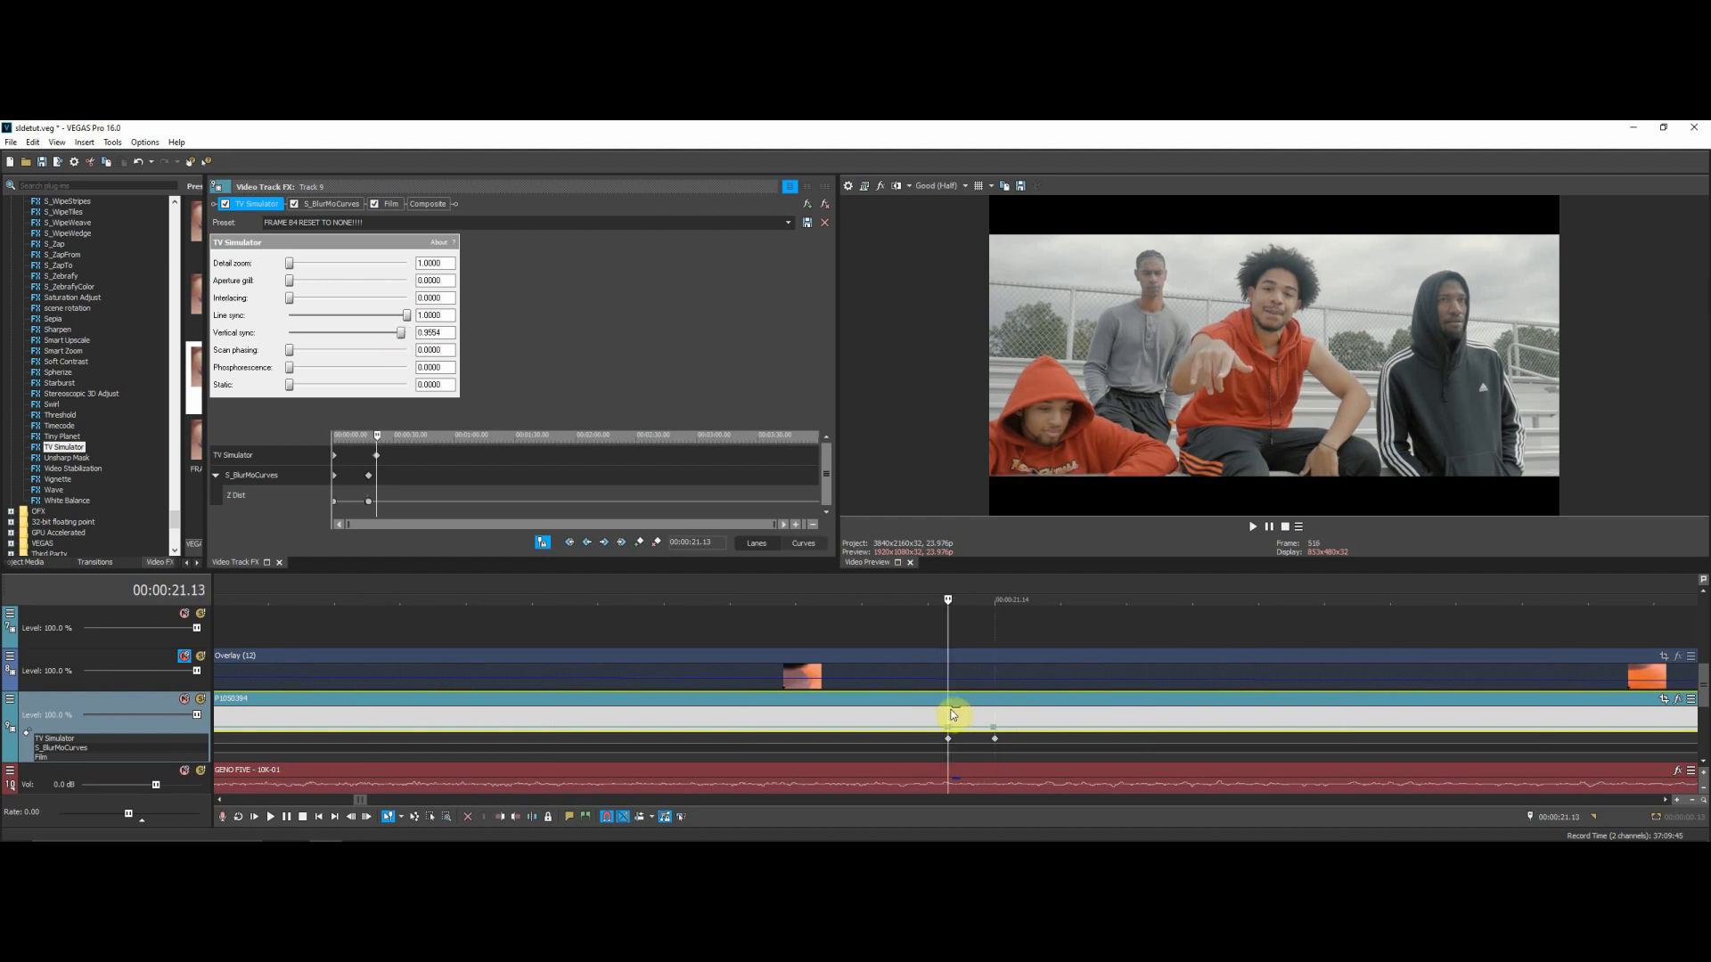
{"action": "key", "text": "Right"}
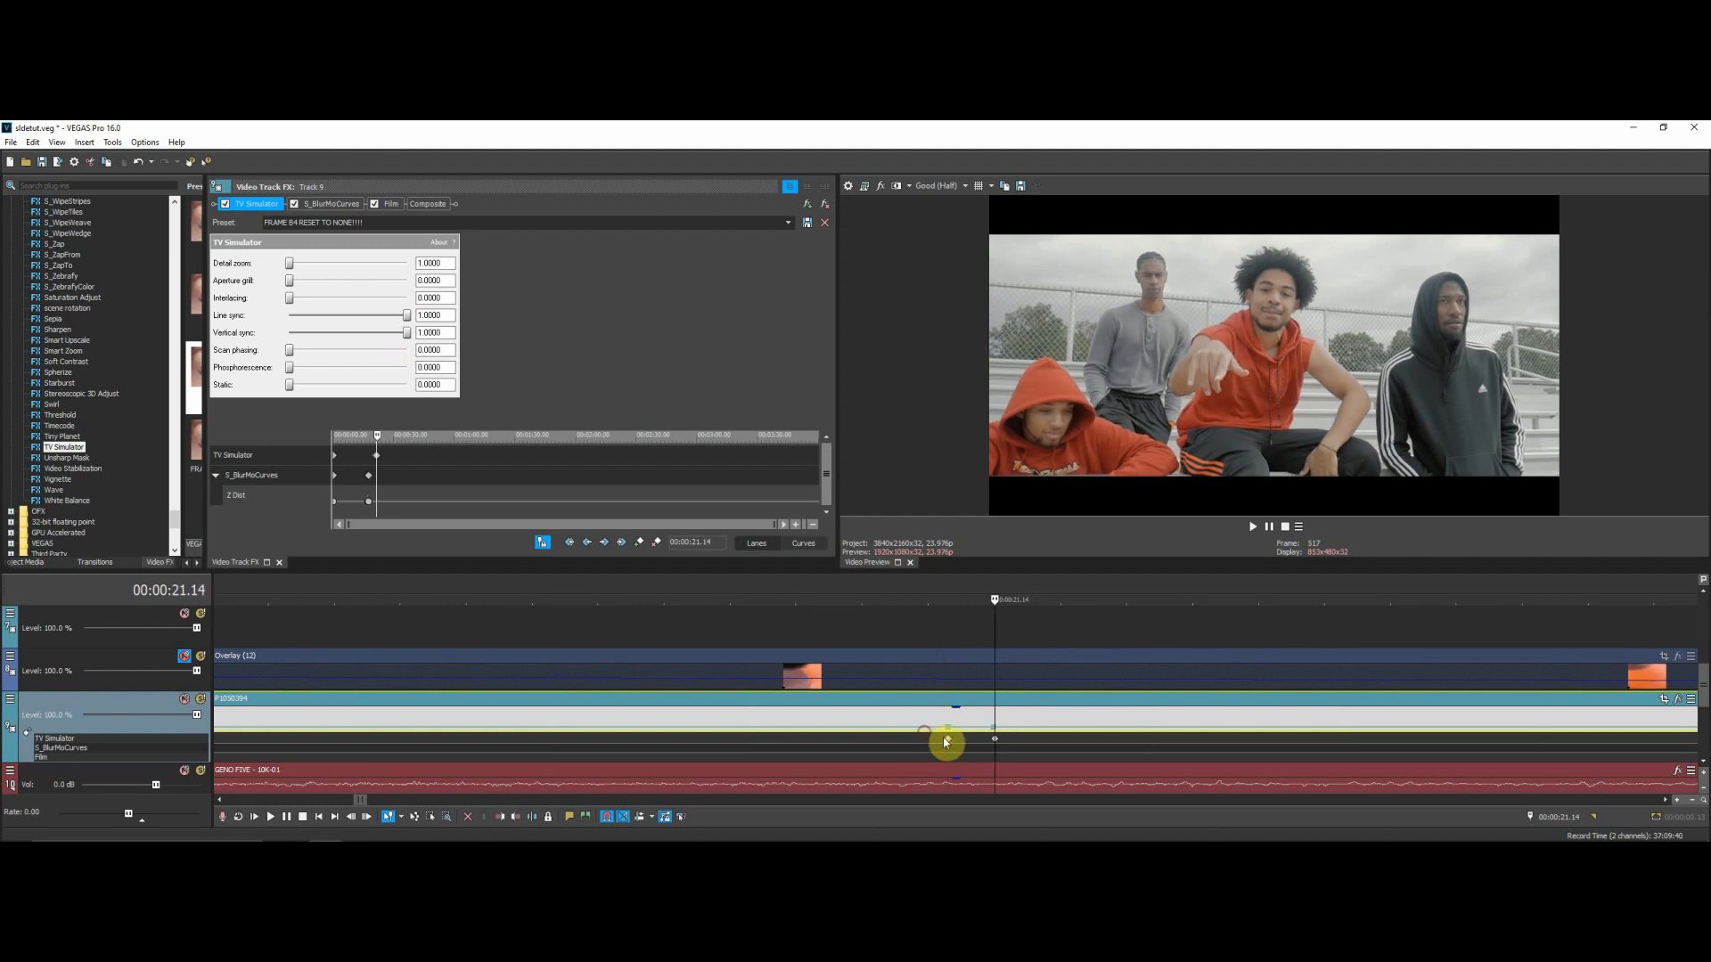
{"action": "left_click", "coordinate": [948, 741]}
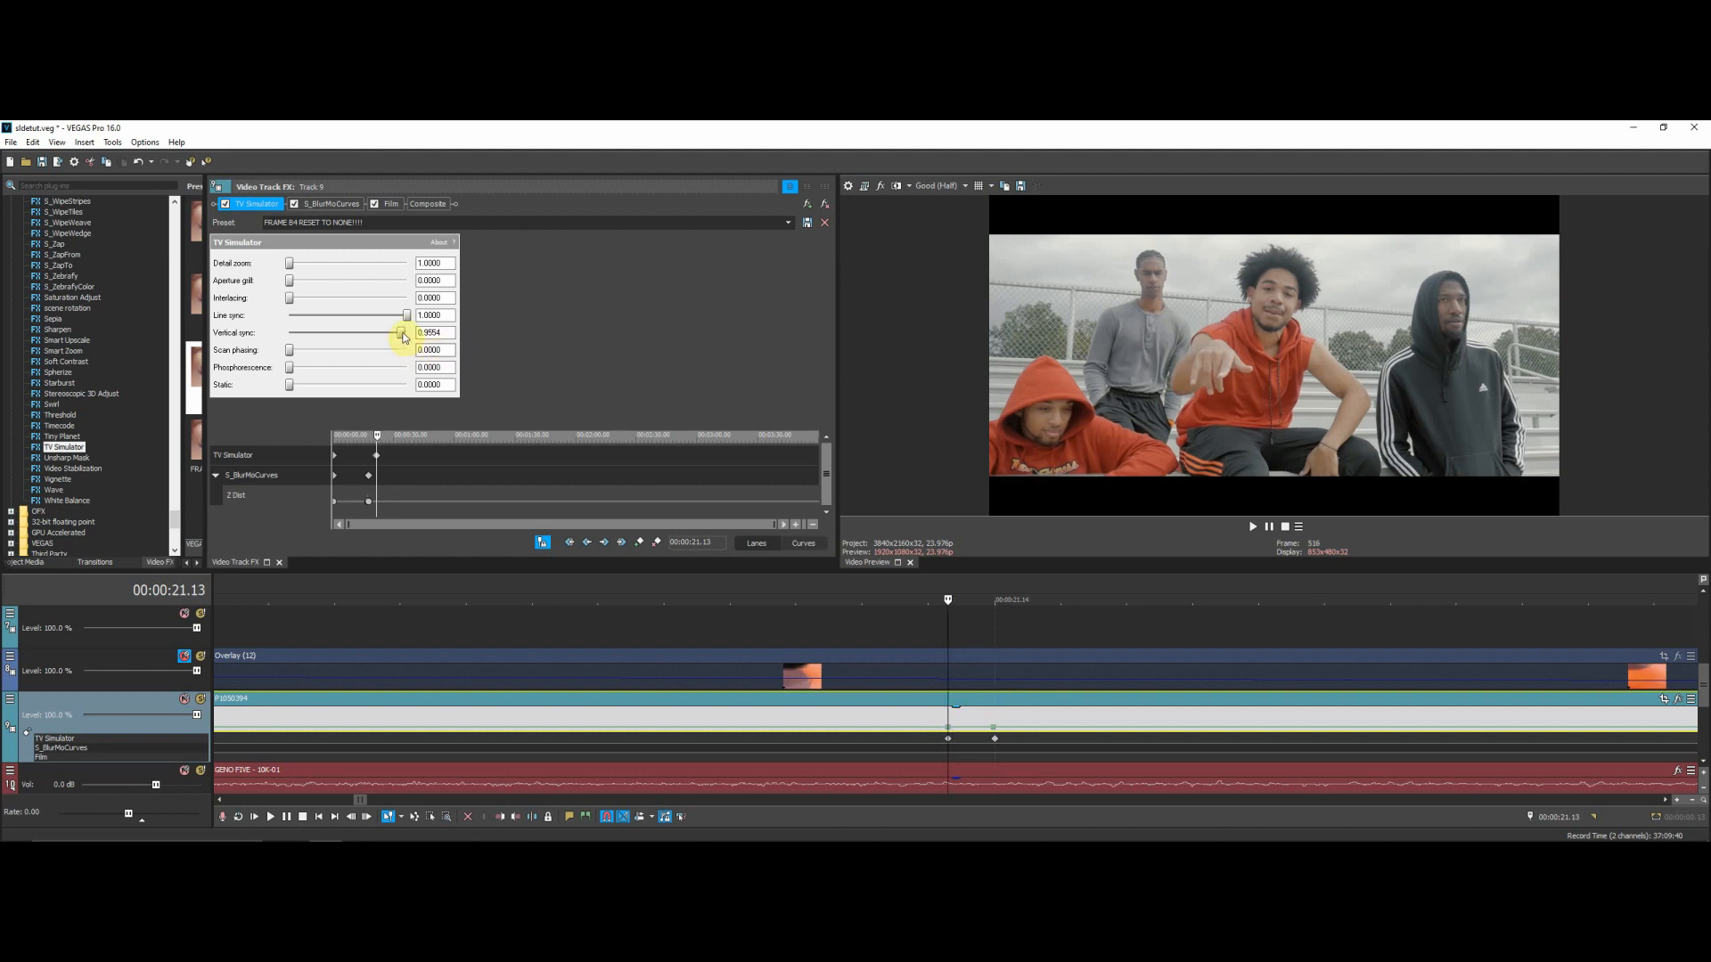
Try a Vertical sync of 0.8960 on the 00:00:21.13 keyframe and compare the picture with the 00:00:21.14 keyframe.
{"action": "left_click_drag", "start_coordinate": [398, 337], "coordinate": [394, 335]}
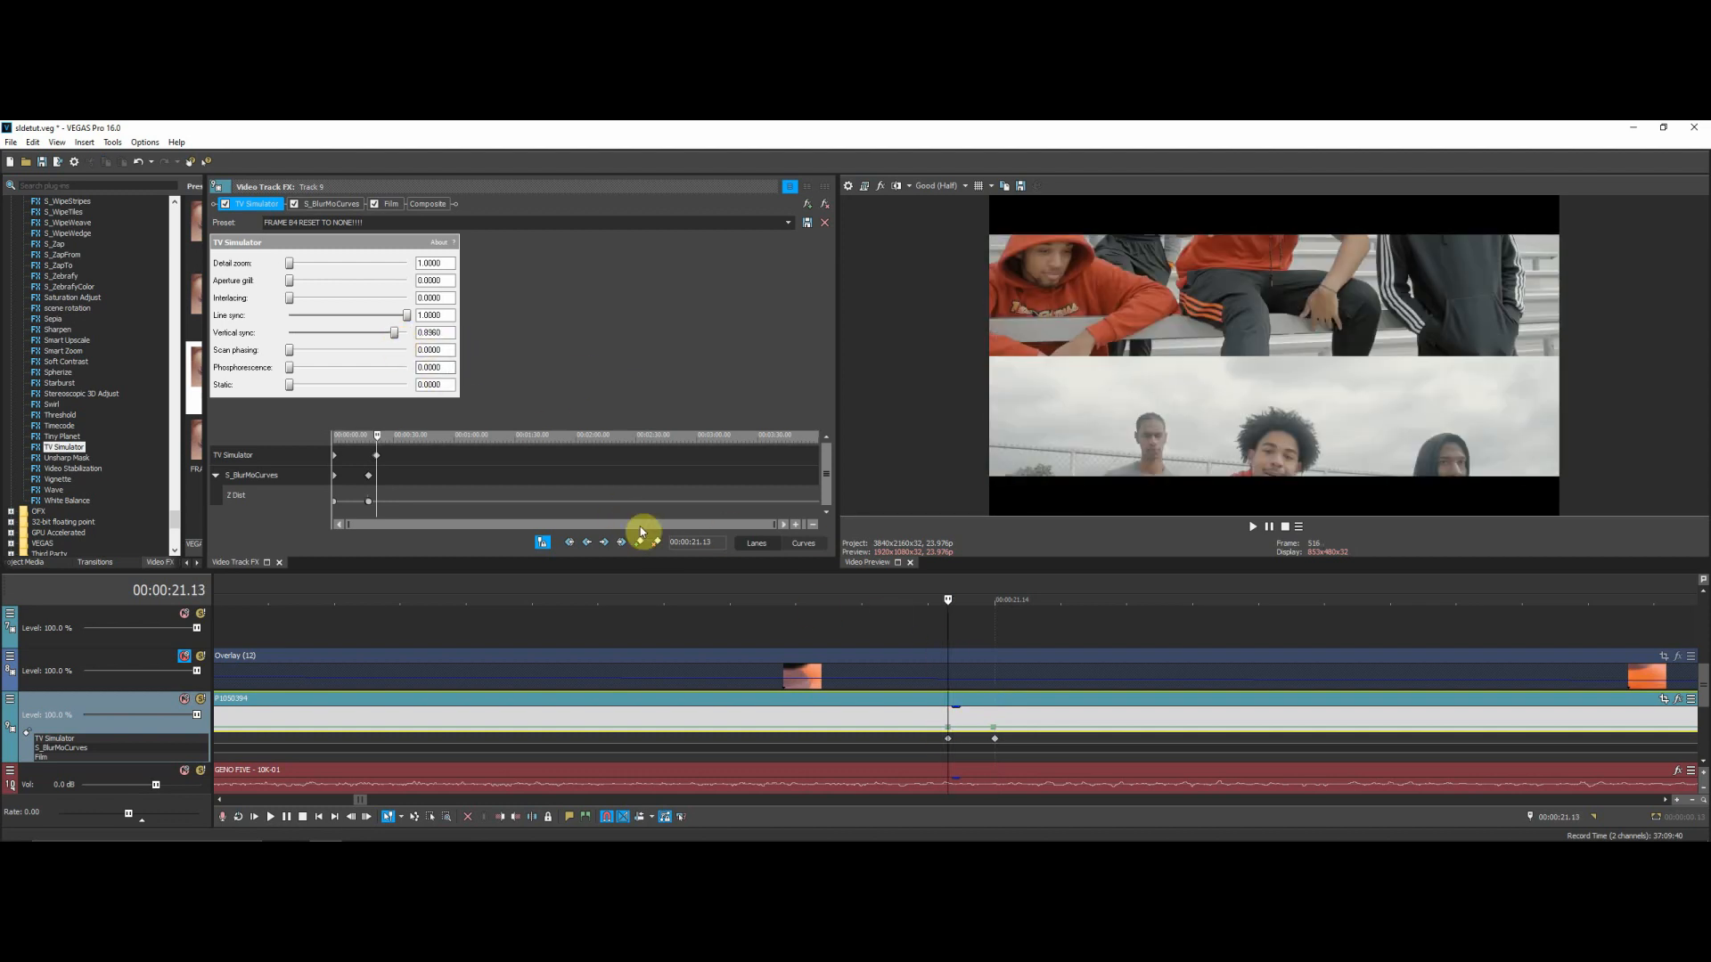
{"action": "left_click", "coordinate": [996, 743]}
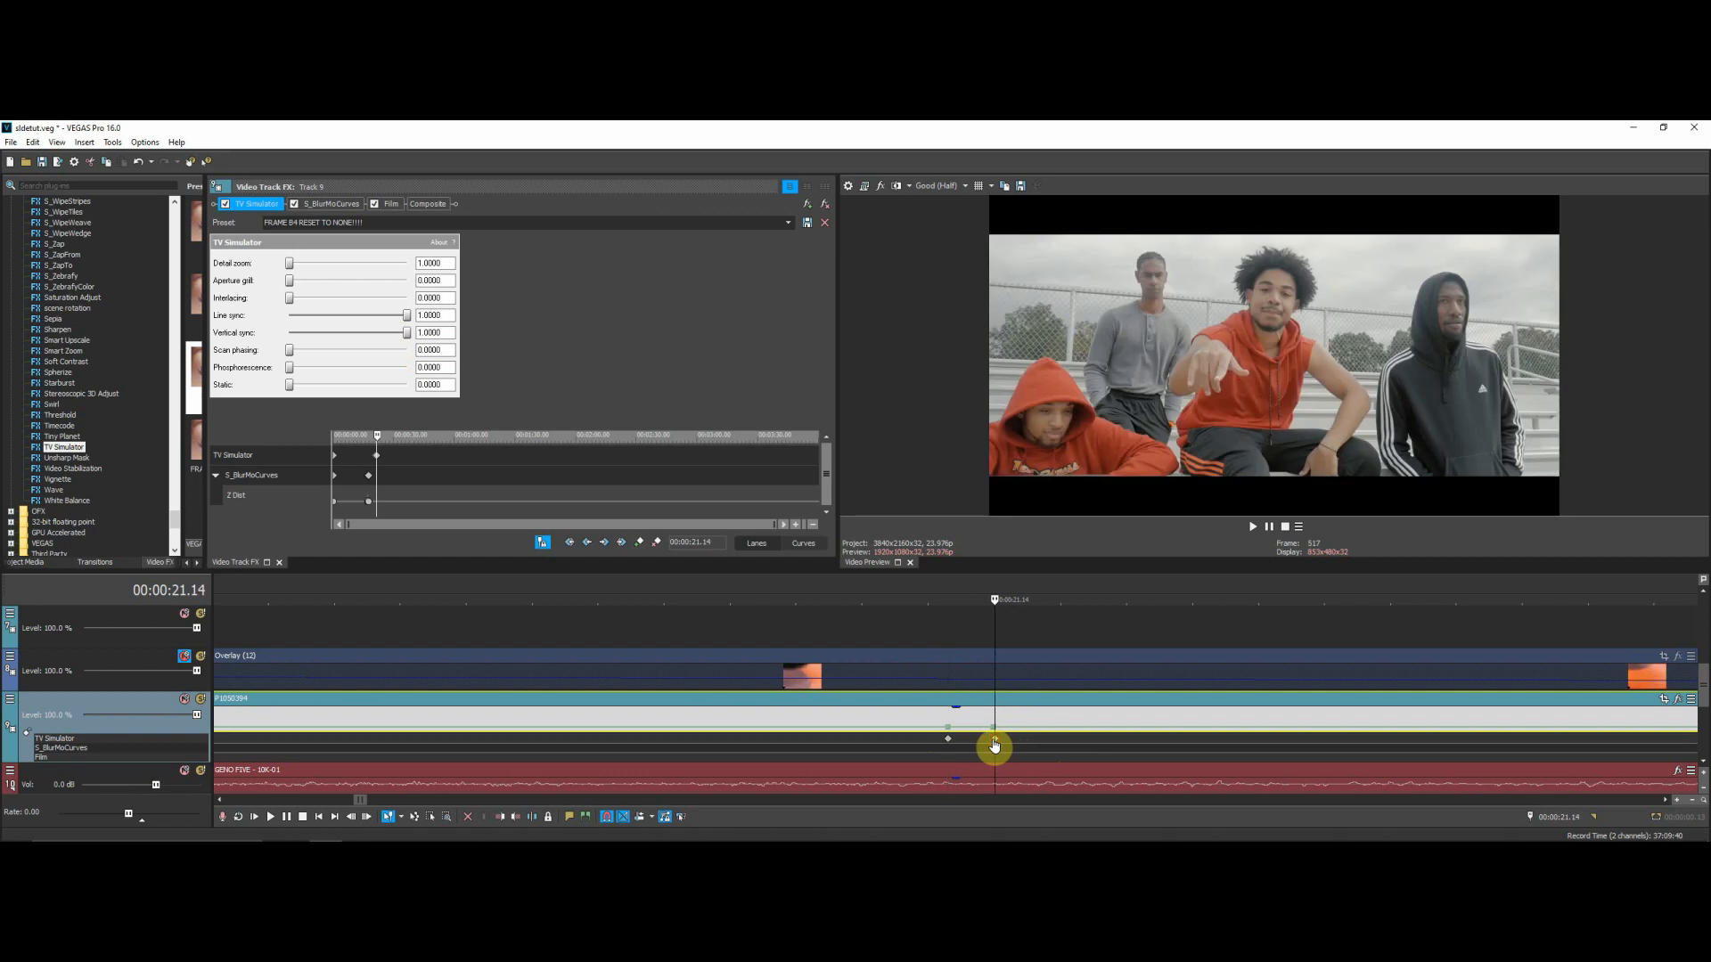
{"action": "left_click", "coordinate": [949, 740]}
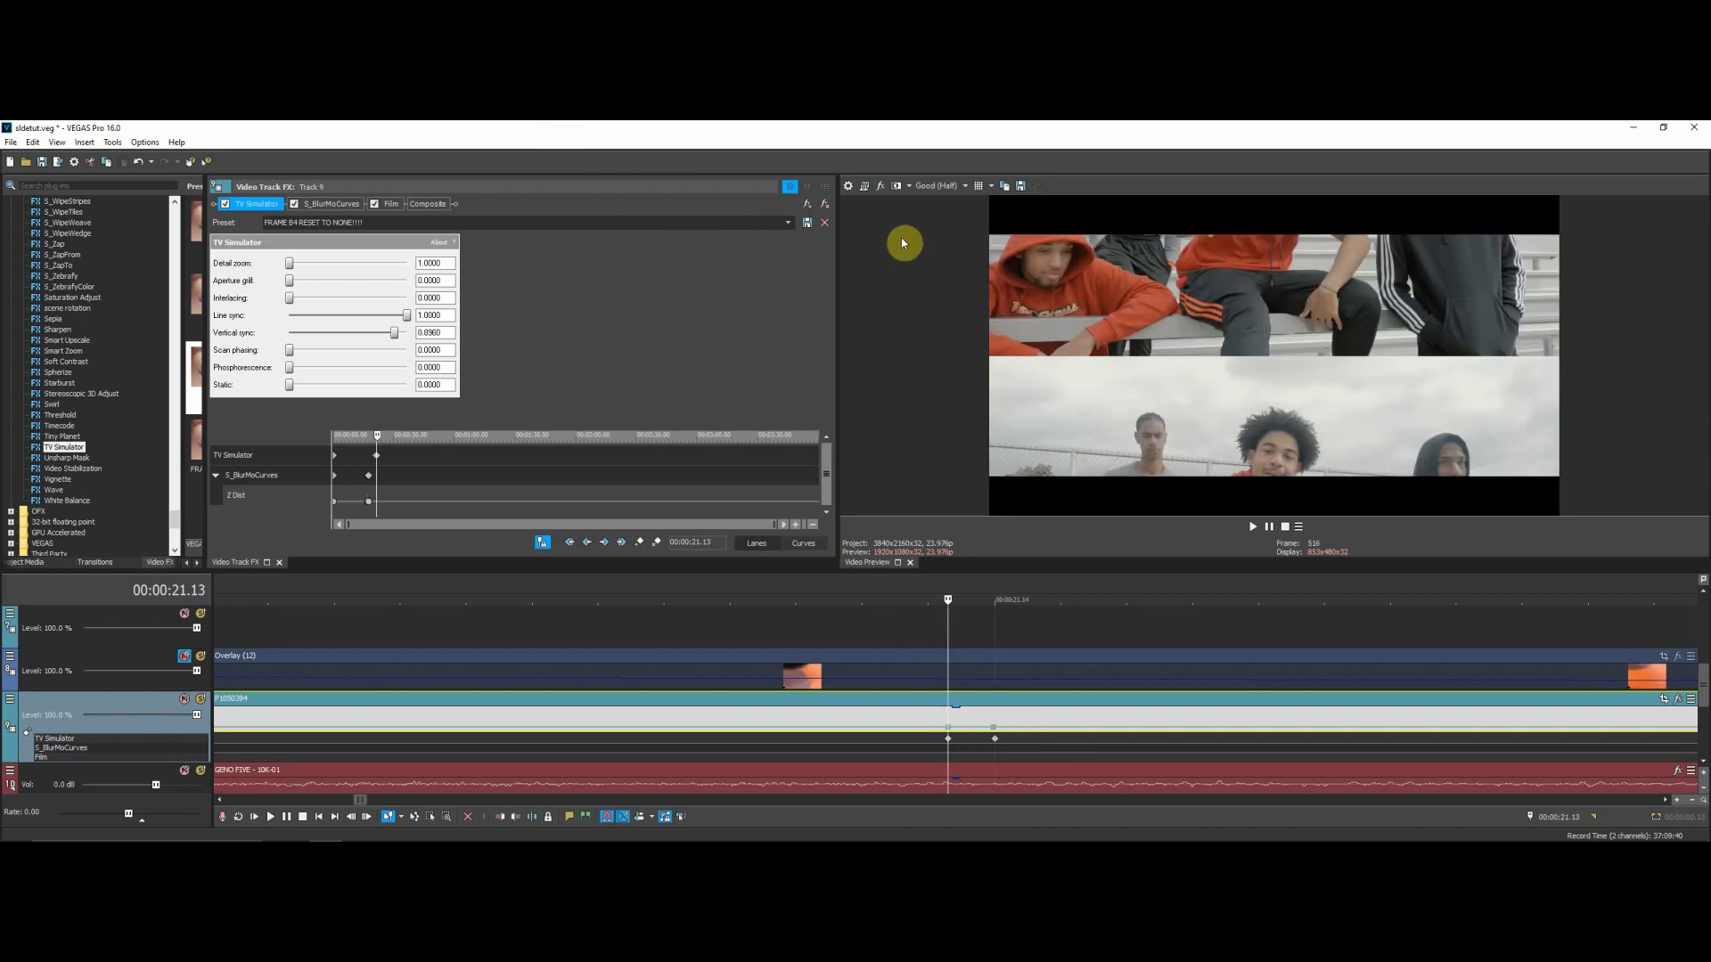
Reapply the TV Simulator preset FRAME 84 RESET TO NONE!!! to the 00:00:21.13 keyframe and check it against the 00:00:21.14 keyframe.
{"action": "left_click", "coordinate": [788, 224]}
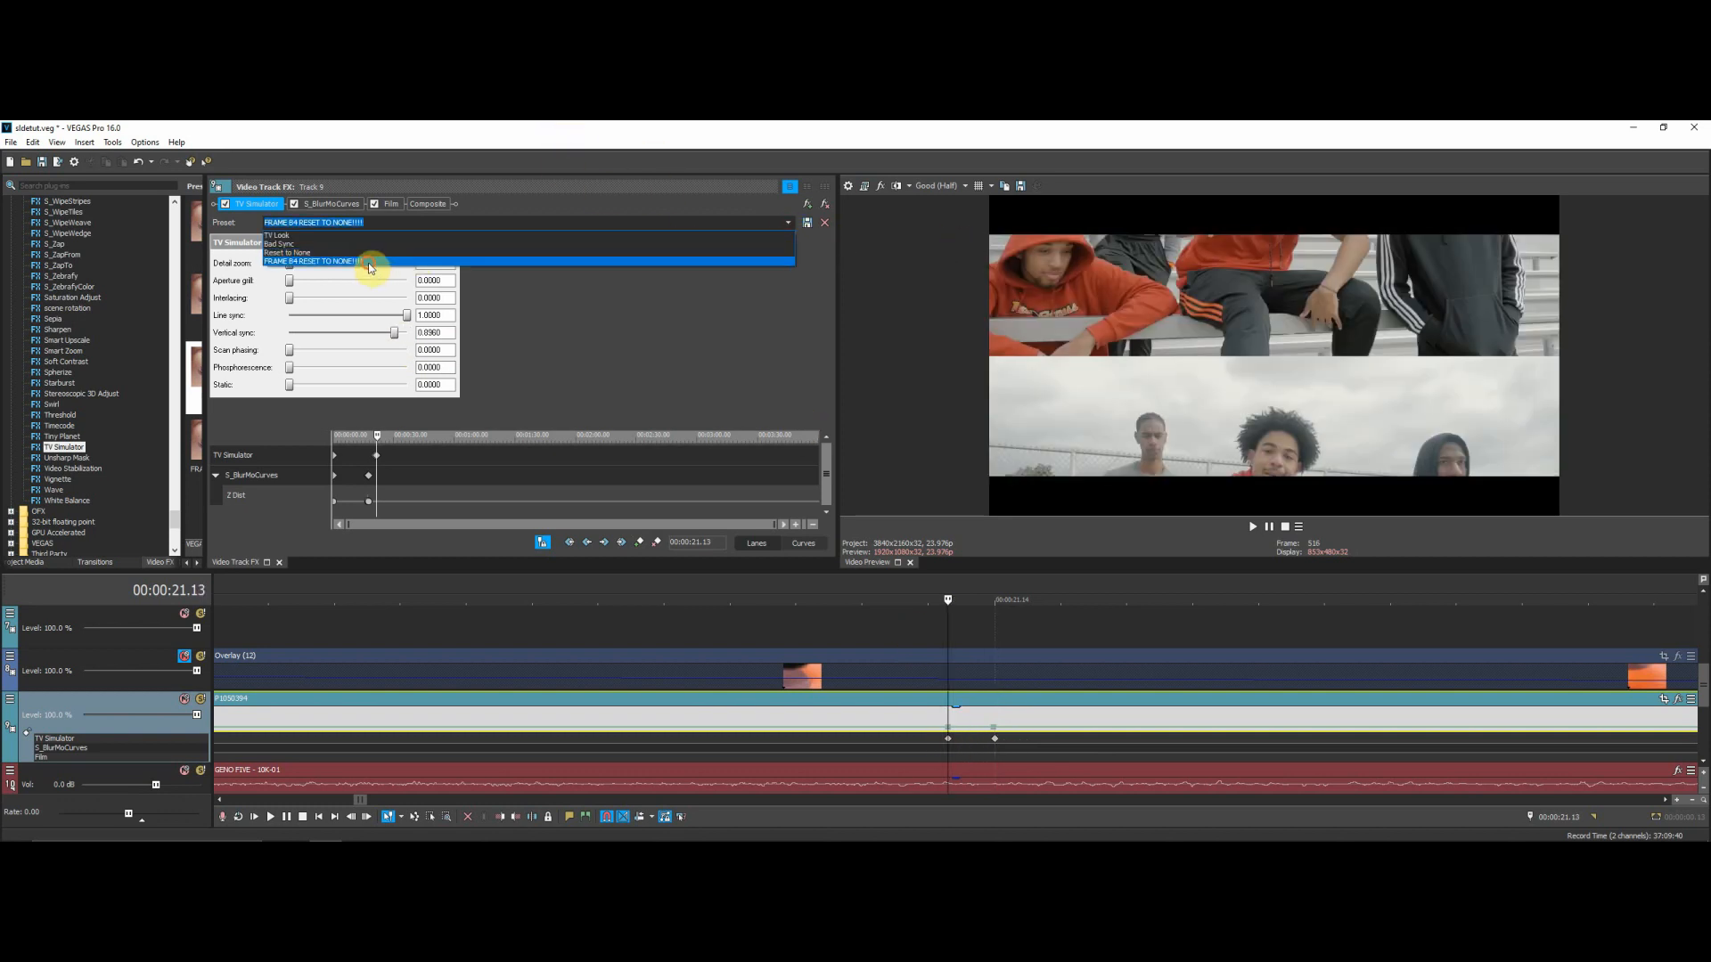
{"action": "left_click", "coordinate": [370, 267]}
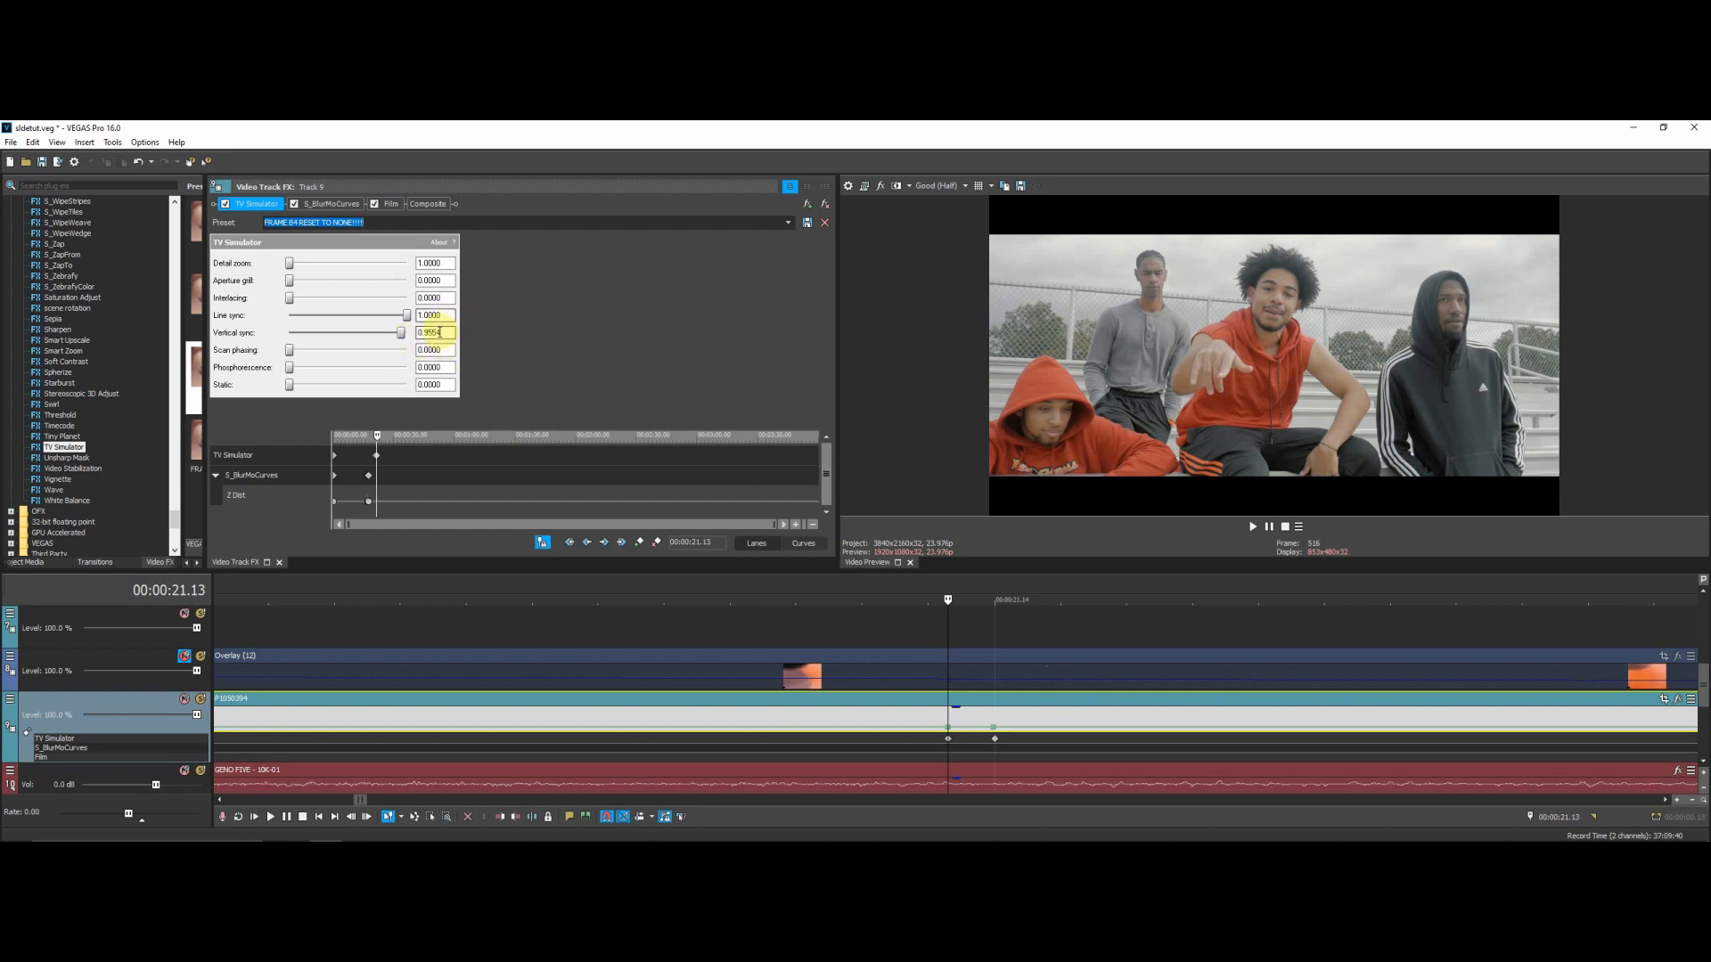
{"action": "left_click", "coordinate": [950, 742]}
{"action": "left_click", "coordinate": [995, 742]}
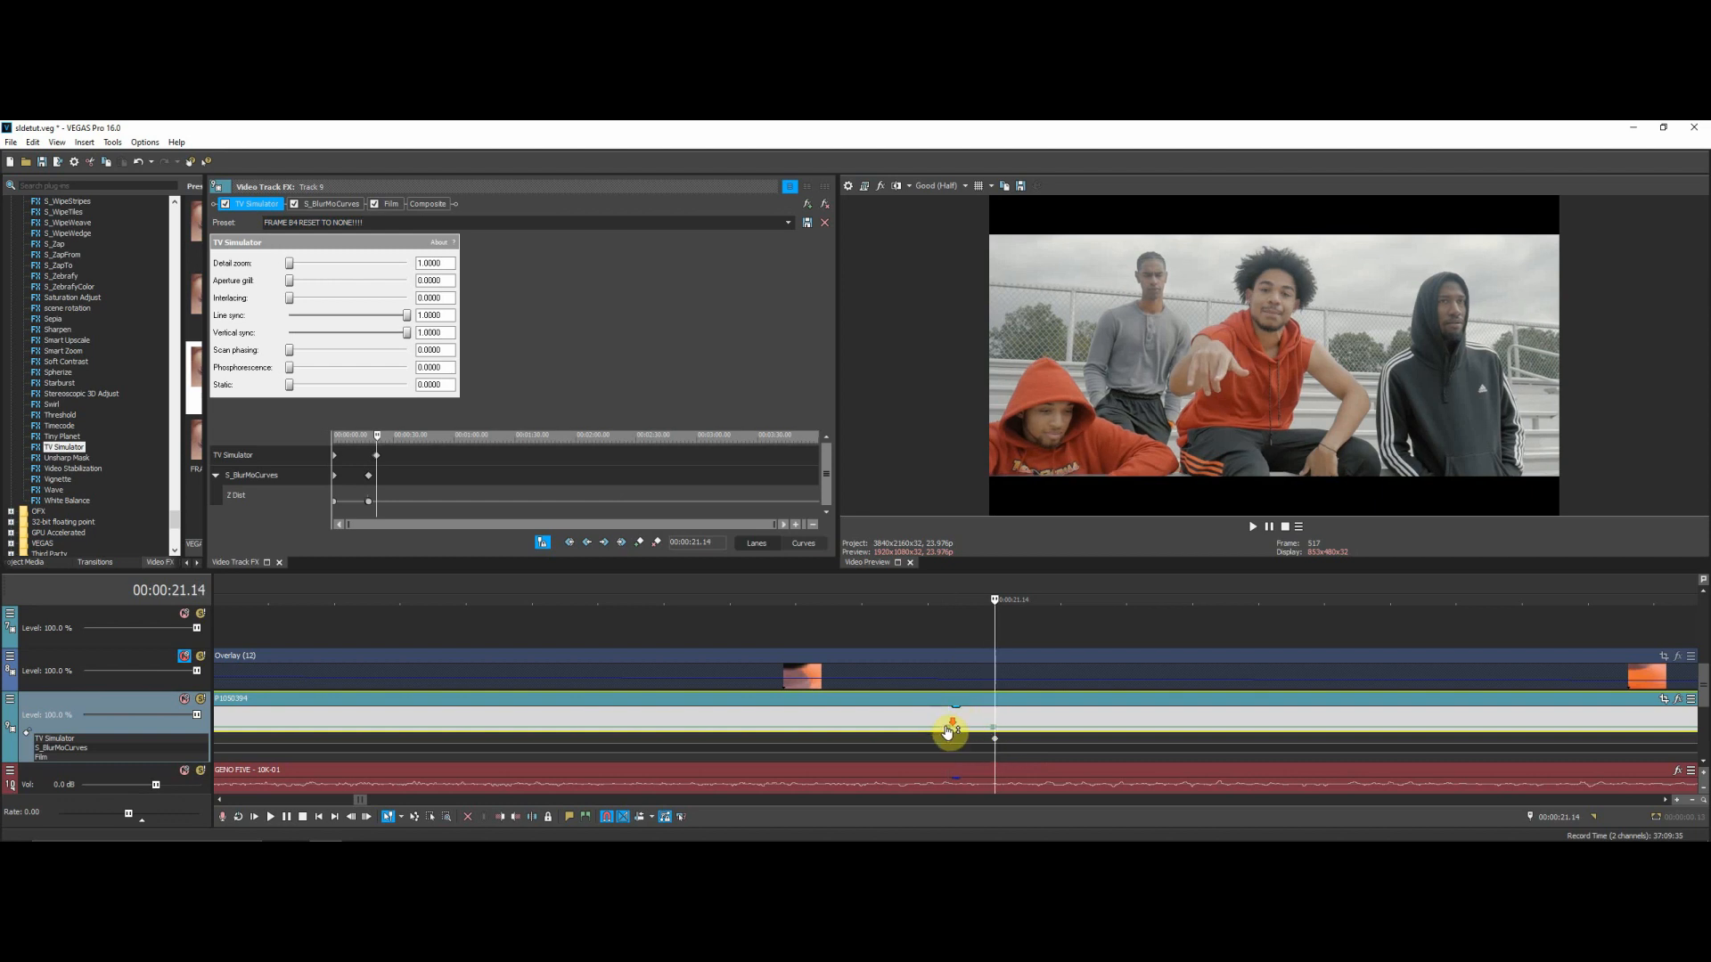
Add a TV Simulator keyframe at 00:00:21.08, on the Close up cut between the two clips.
{"action": "scroll", "coordinate": [950, 732], "scroll_direction": "up", "scroll_amount": 6}
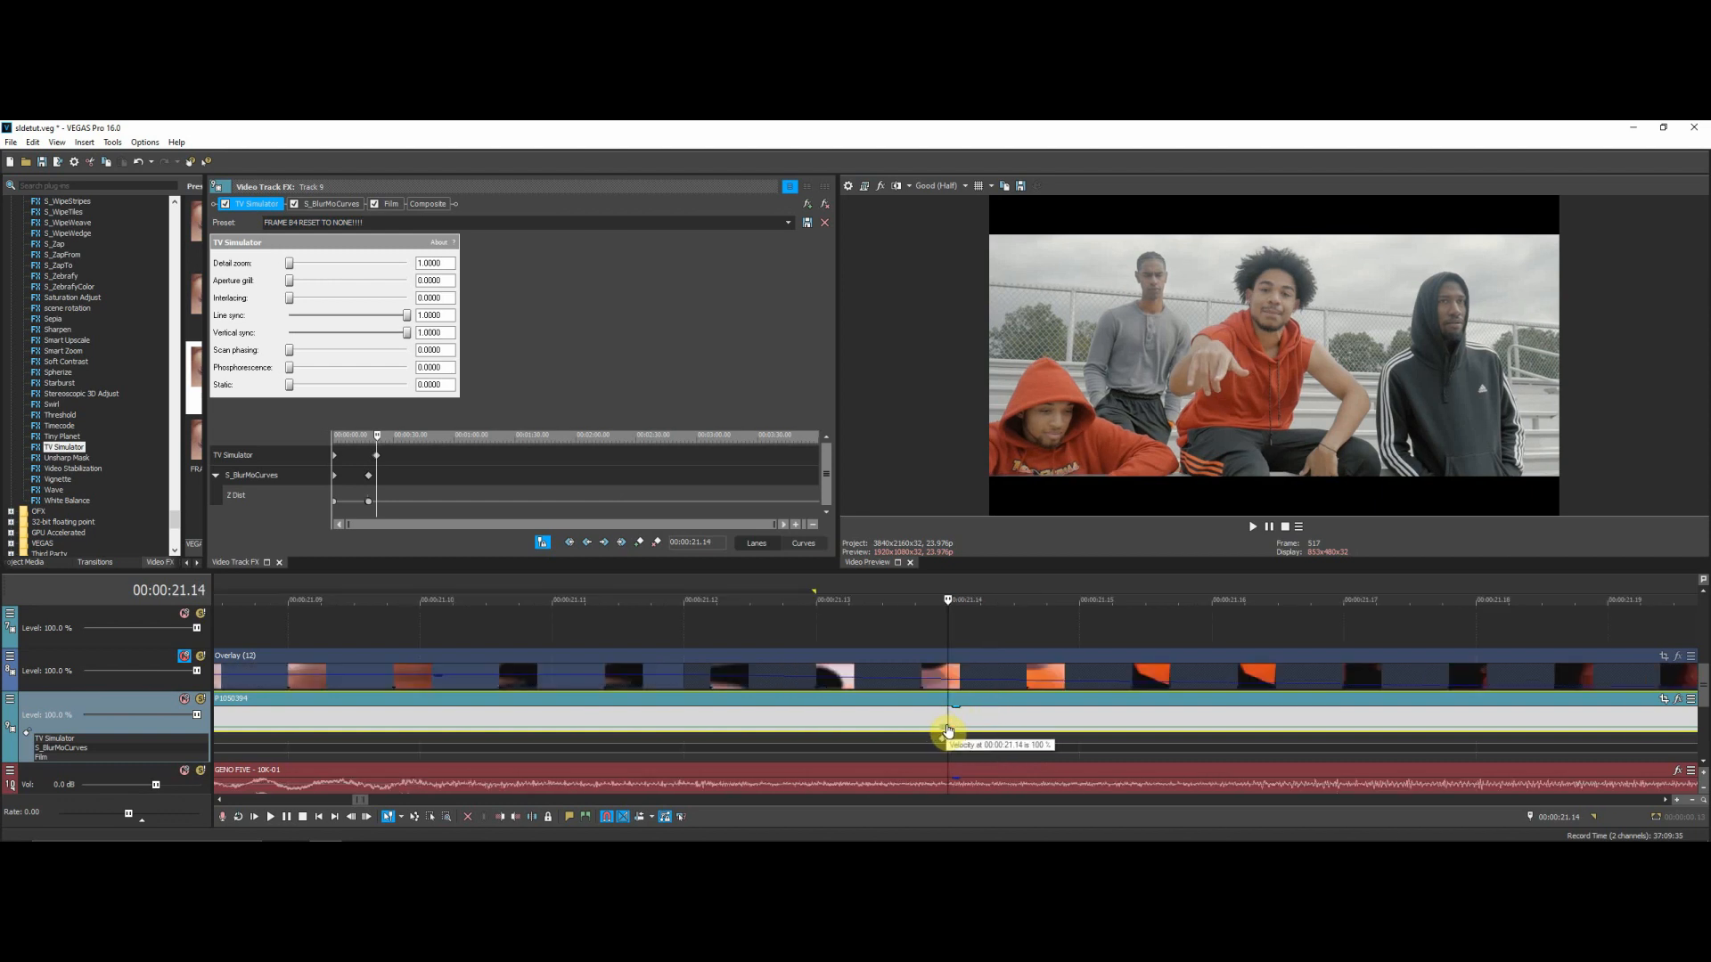
{"action": "left_click", "coordinate": [876, 718]}
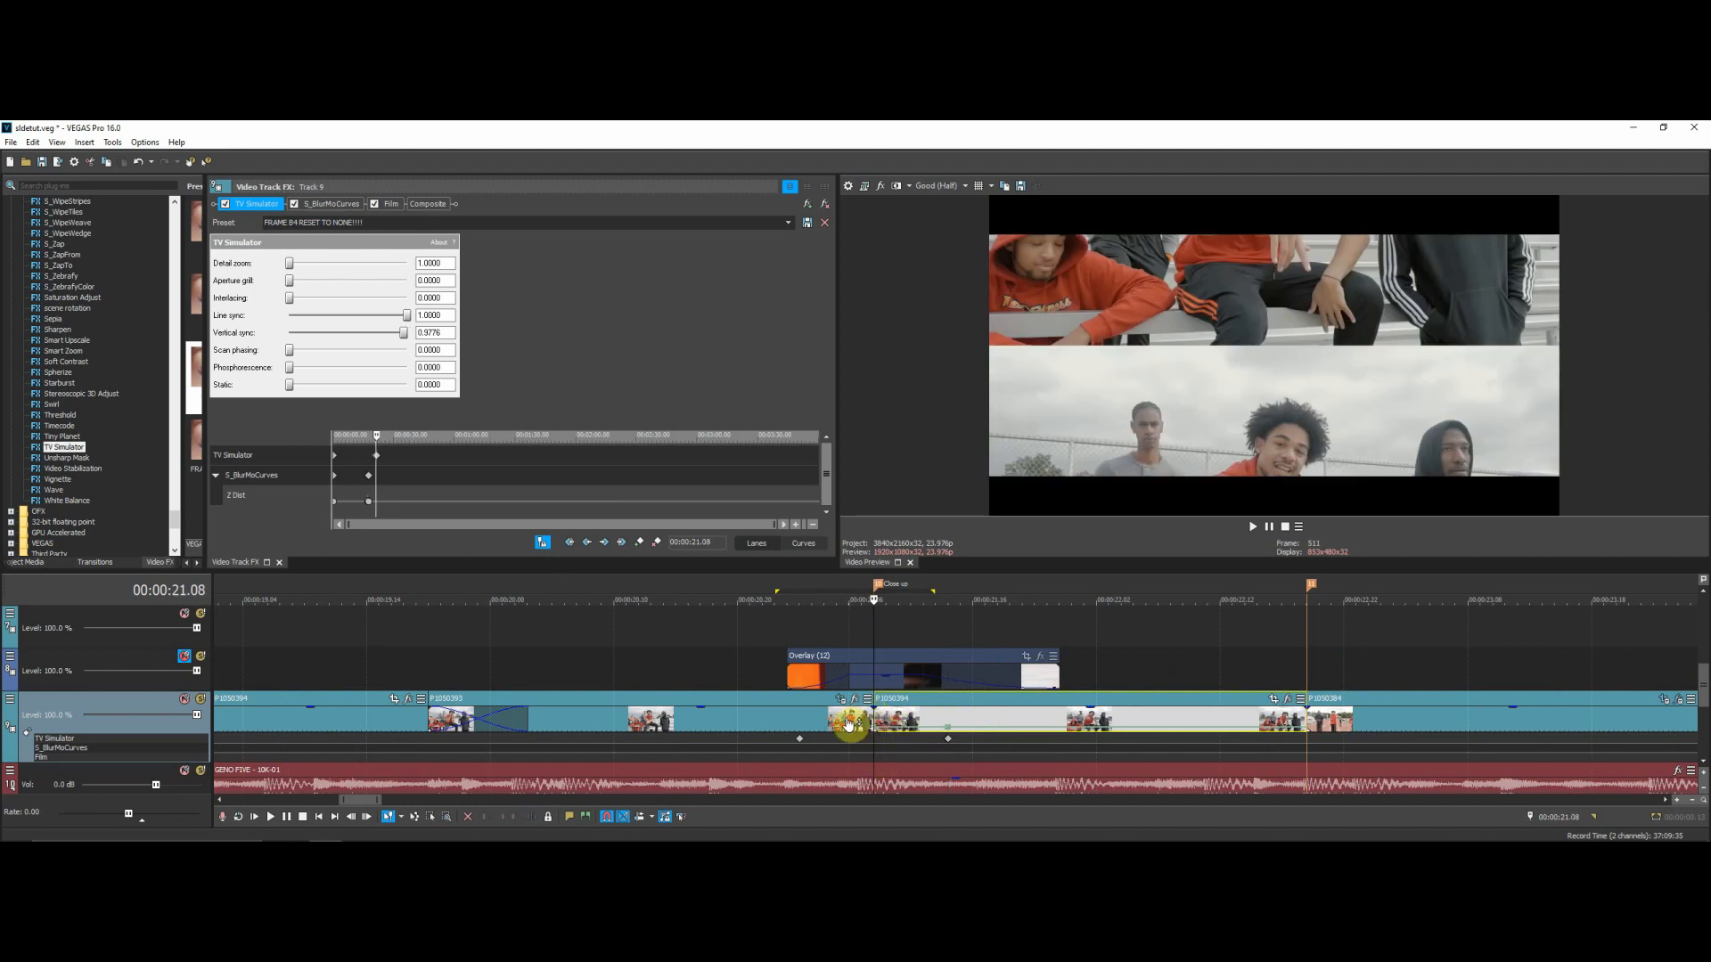
{"action": "scroll", "coordinate": [563, 454], "scroll_direction": "up", "scroll_amount": 6}
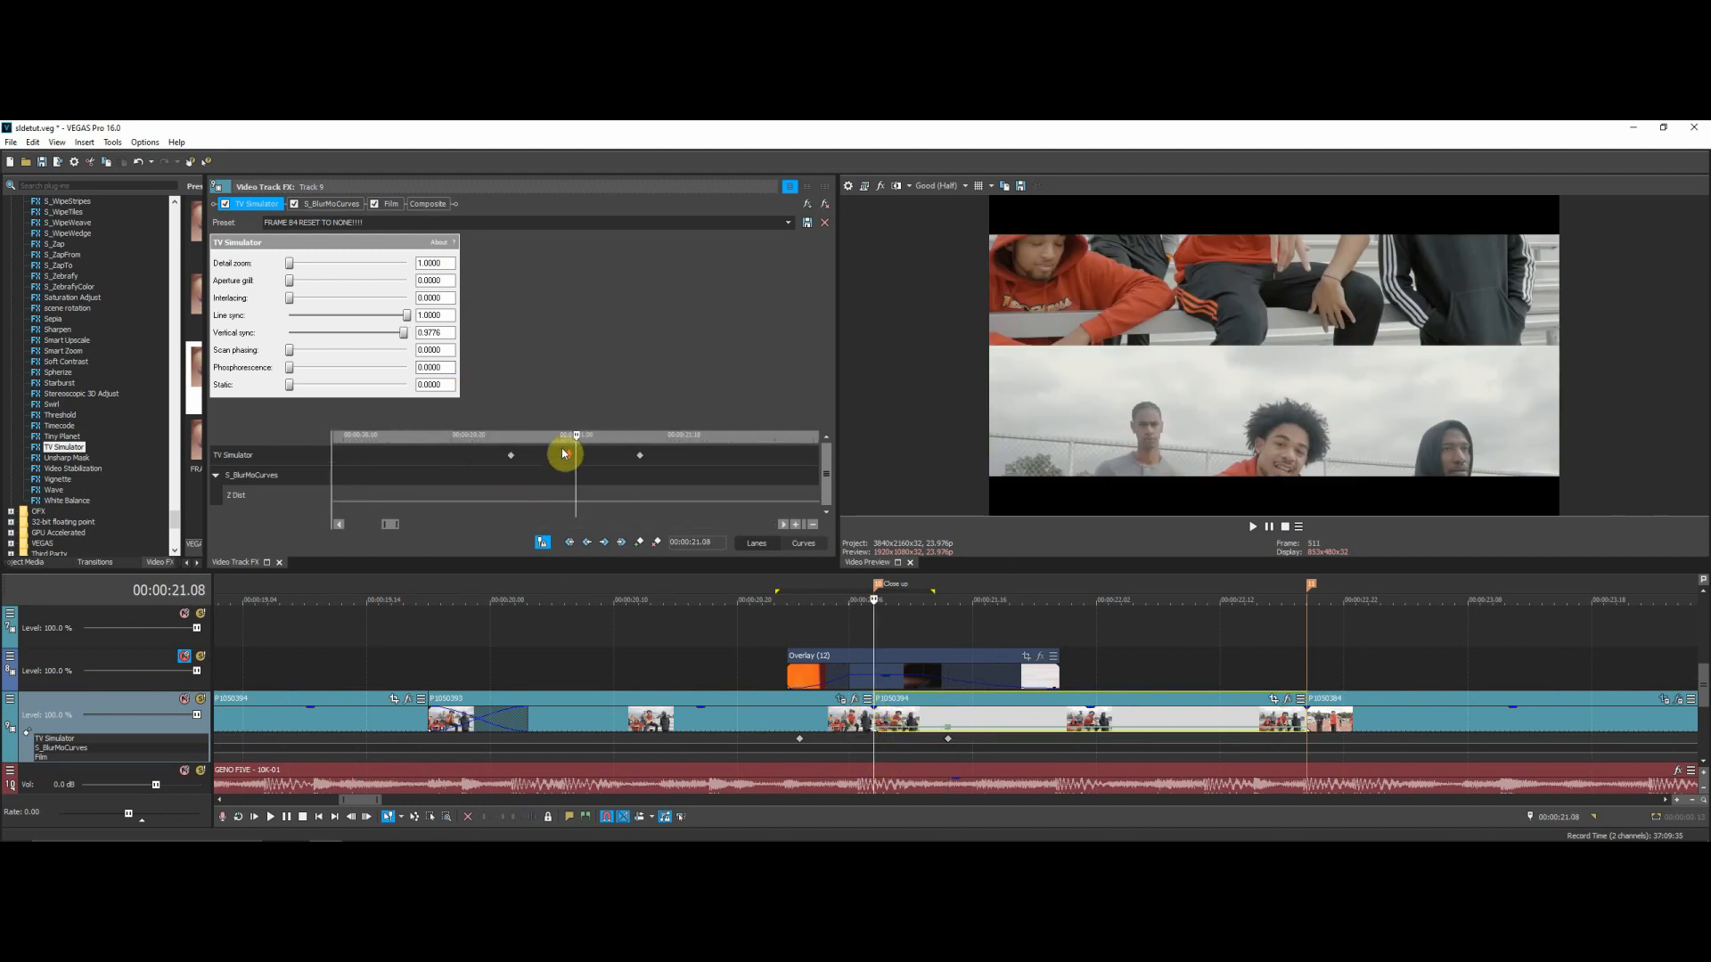
{"action": "left_click", "coordinate": [639, 542]}
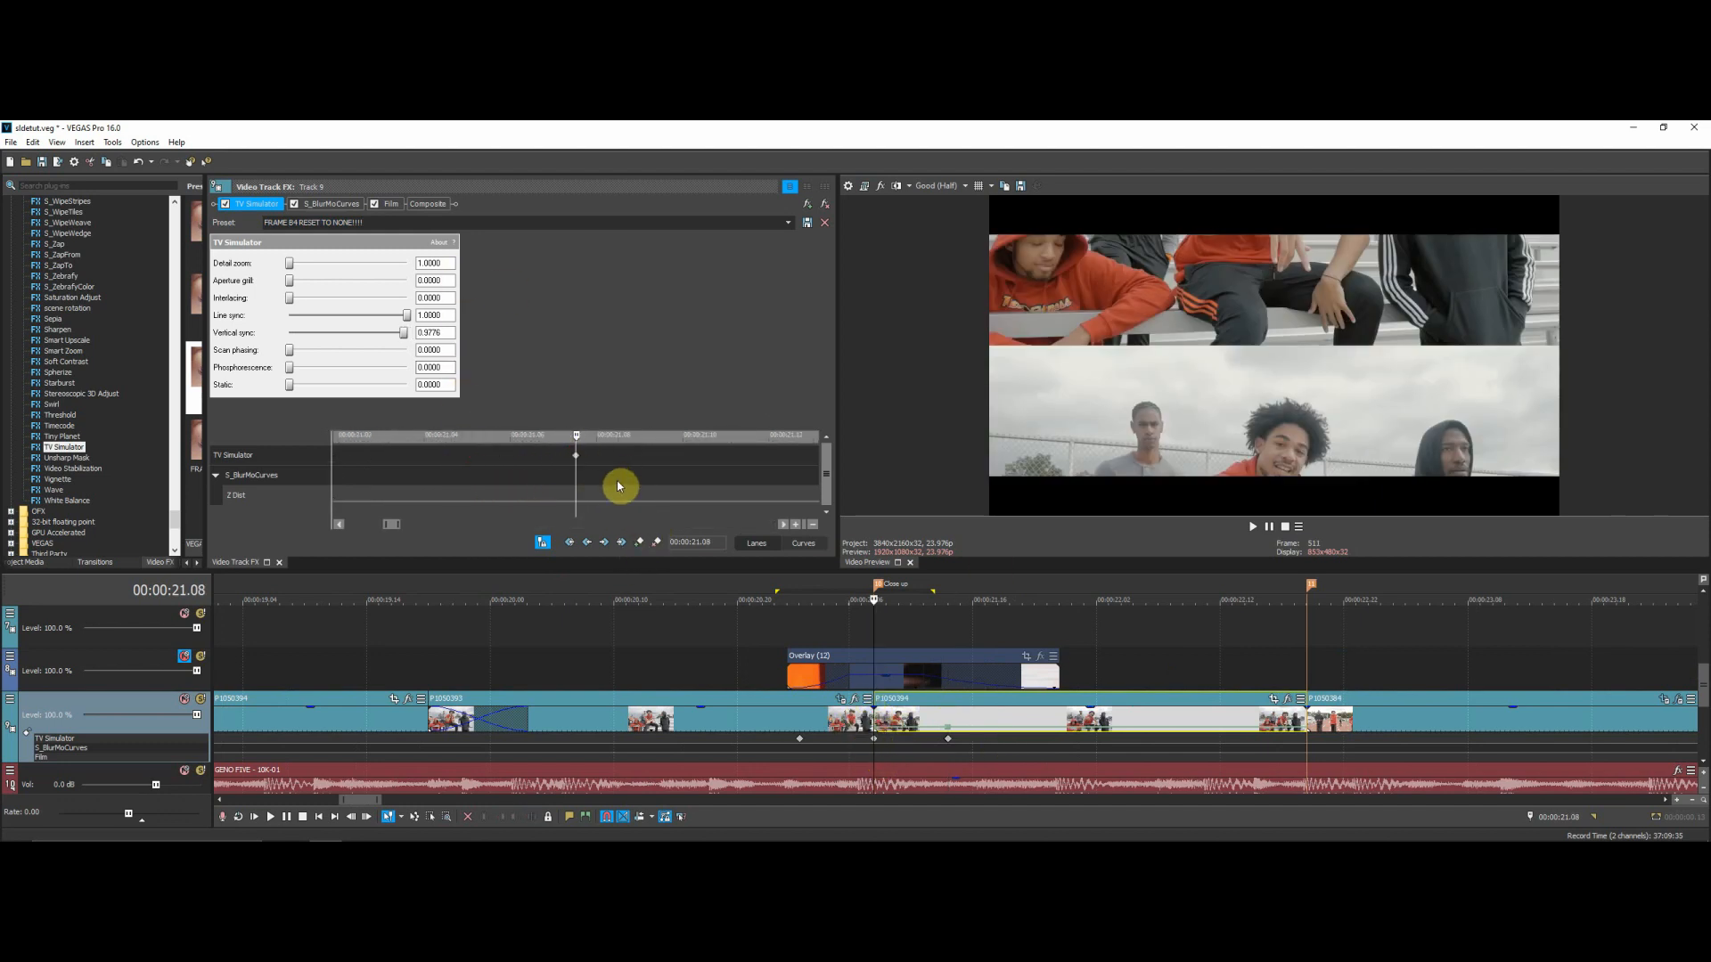
{"action": "left_click", "coordinate": [573, 457]}
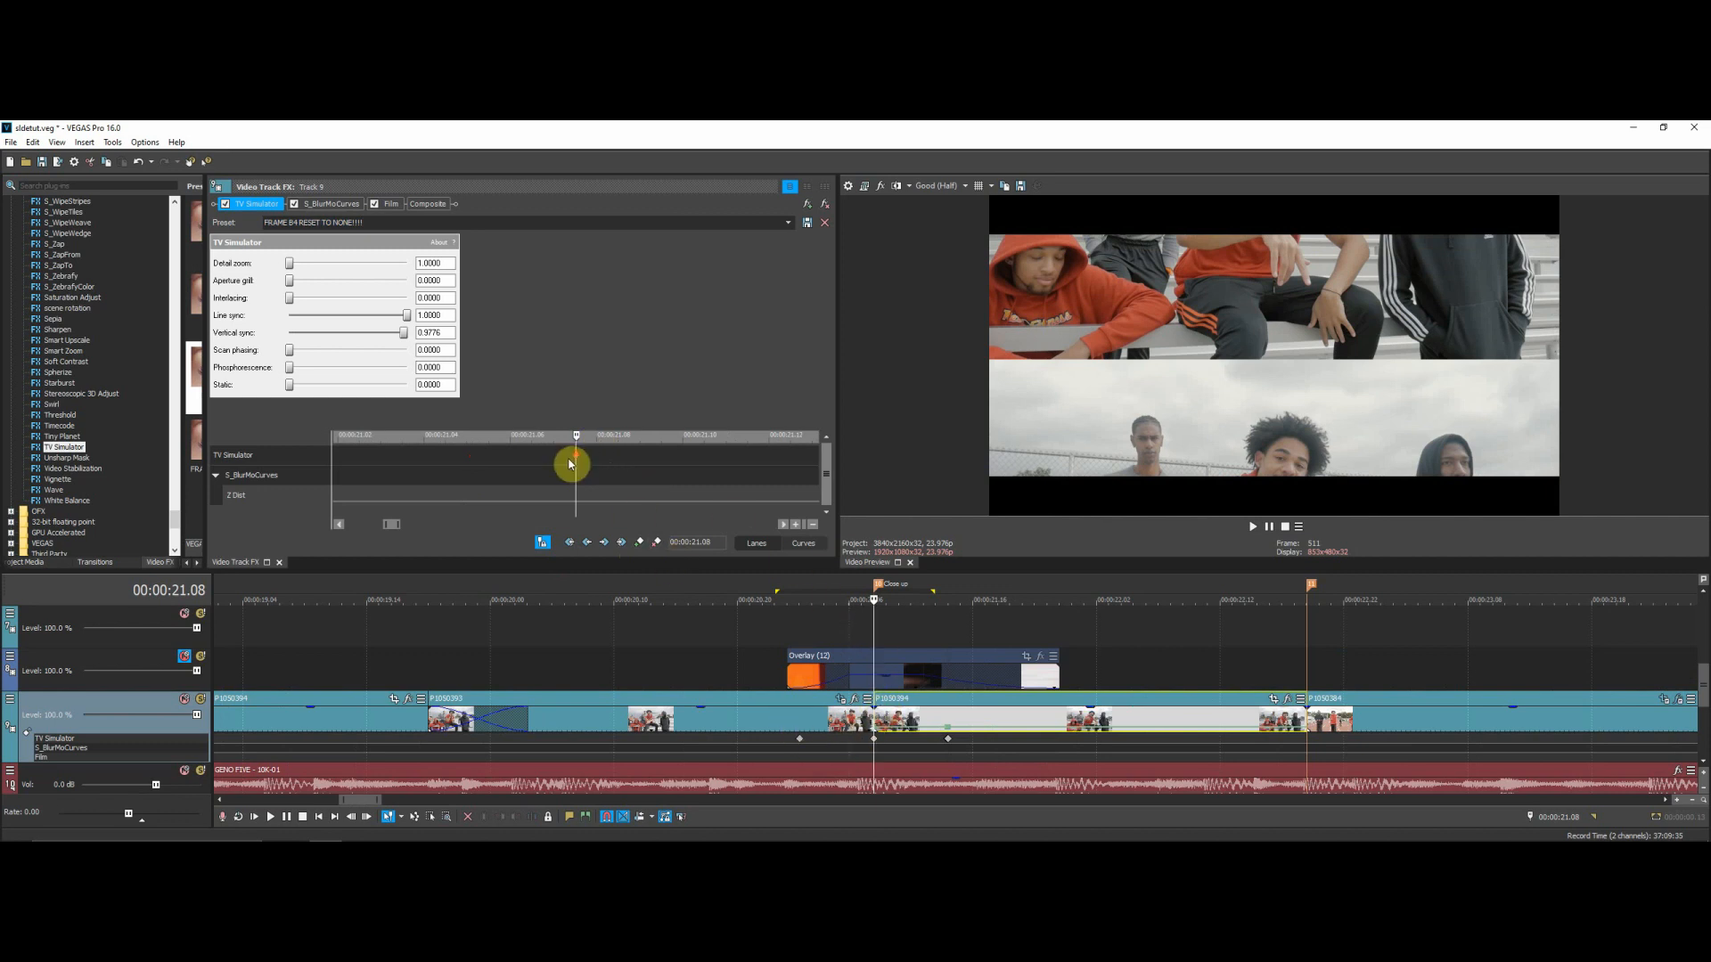
Set the first TV Simulator keyframe at 00:00:21.02 to Slow Fade interpolation.
{"action": "left_click", "coordinate": [512, 463]}
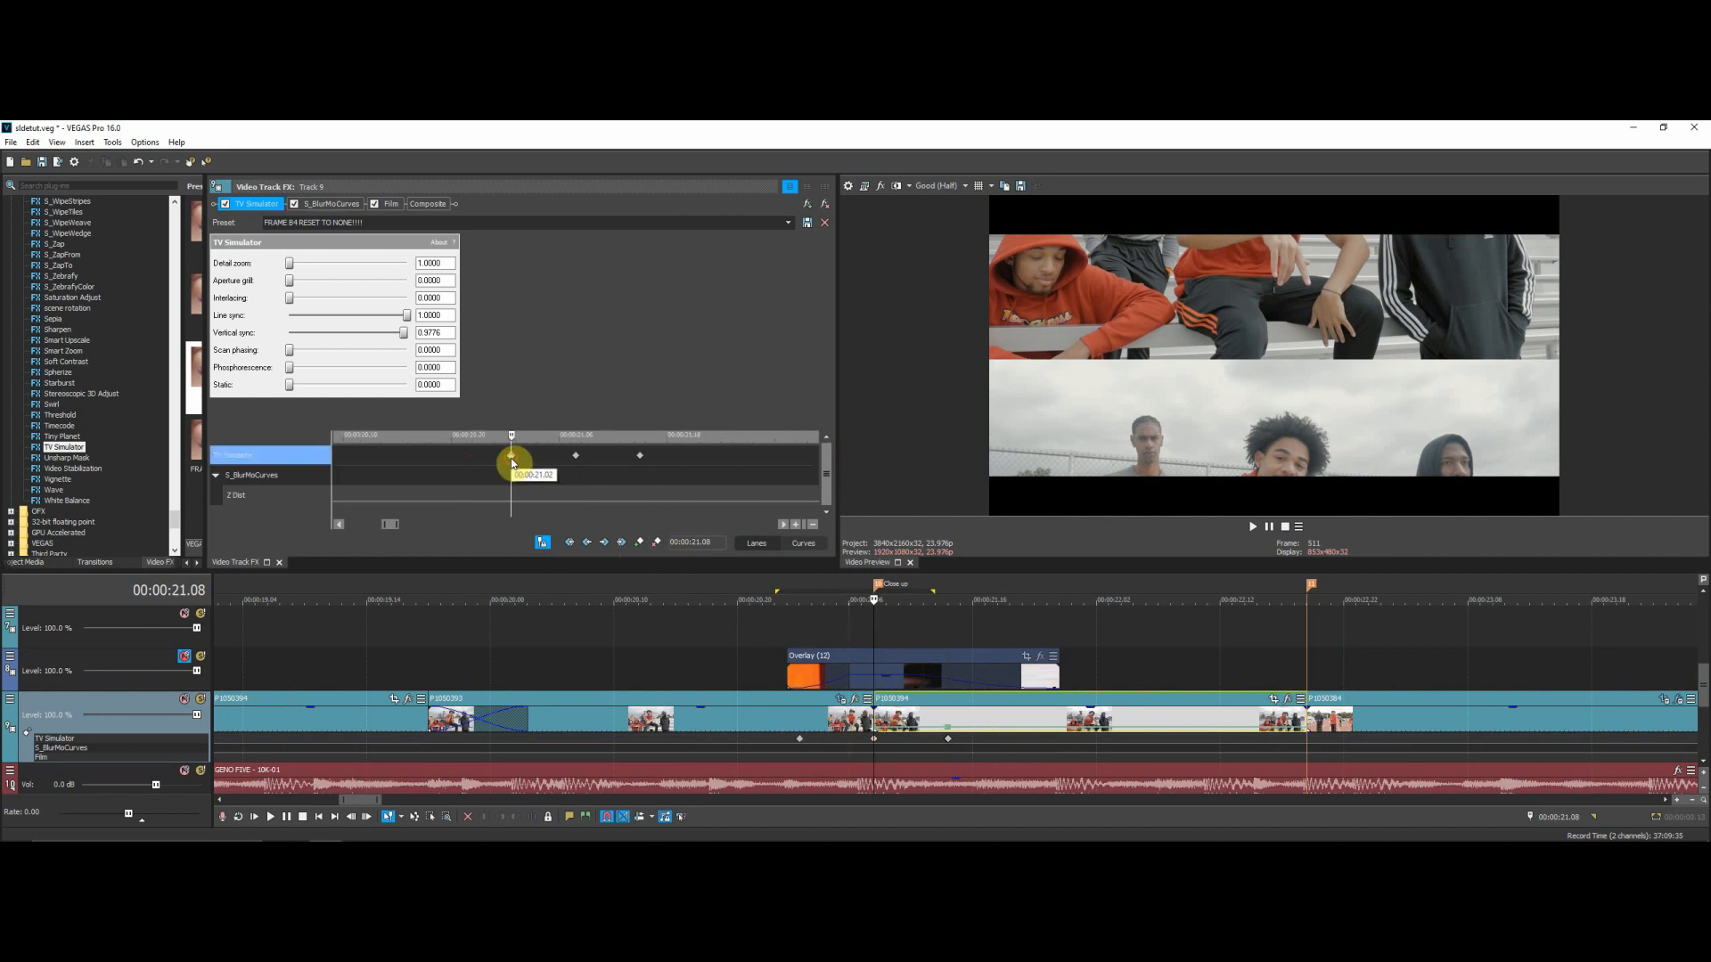
{"action": "left_click_drag", "start_coordinate": [517, 466], "coordinate": [577, 460]}
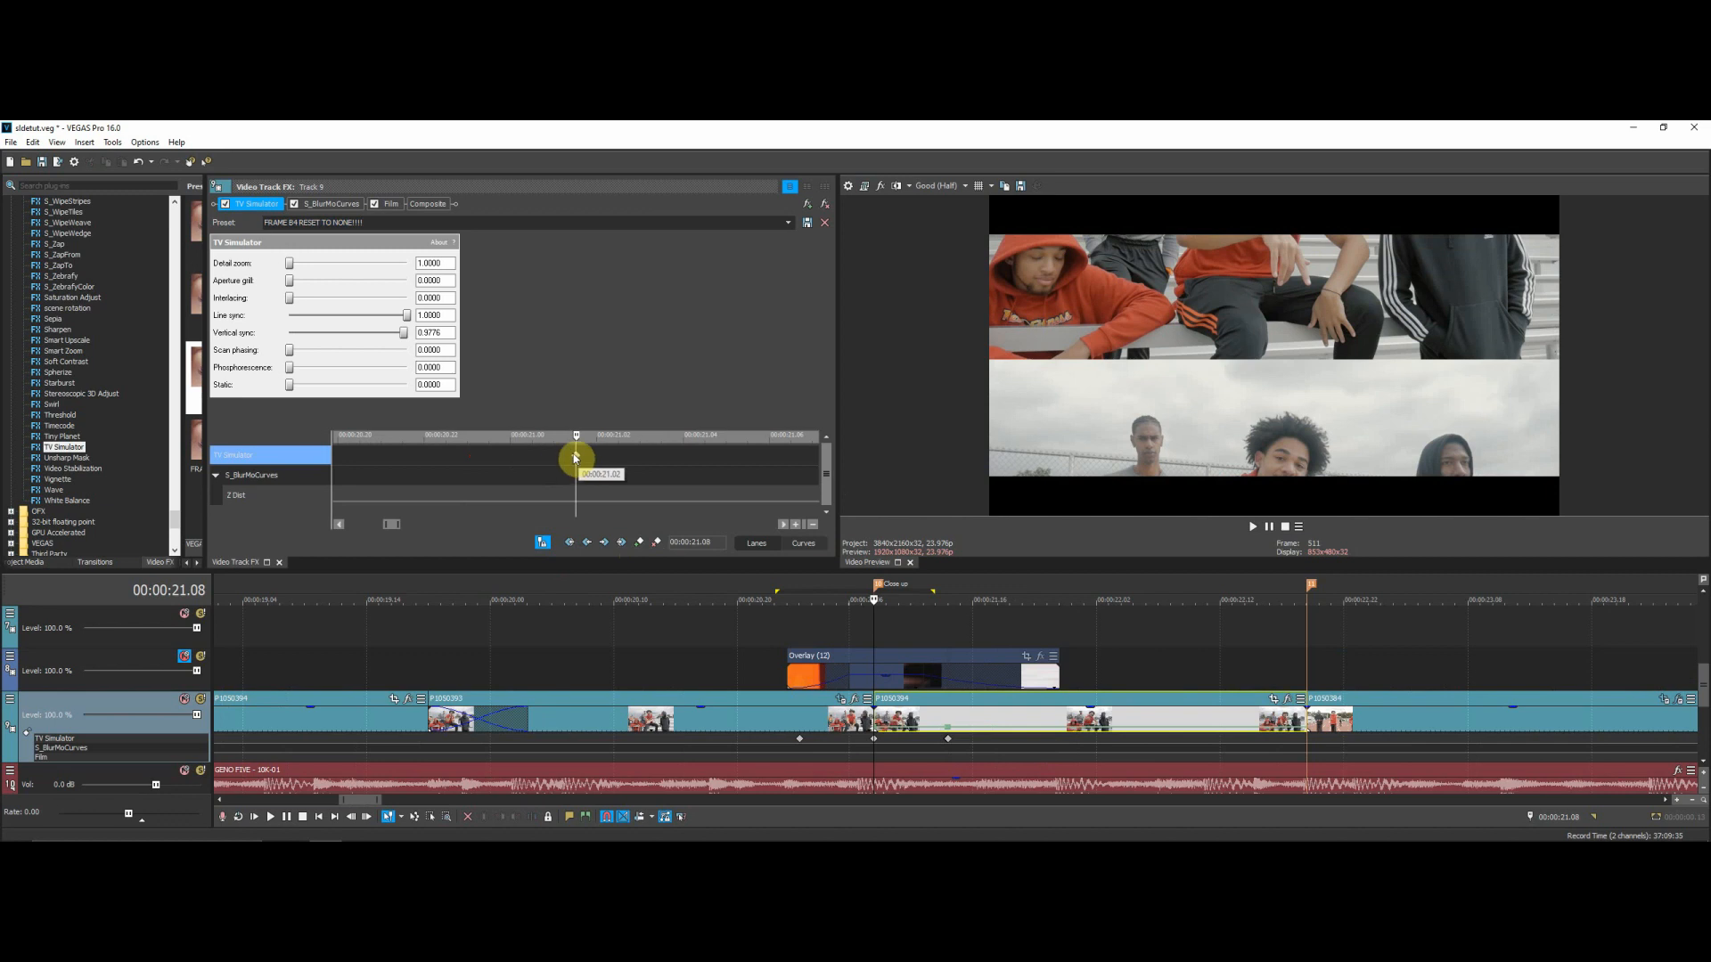
{"action": "right_click", "coordinate": [575, 459]}
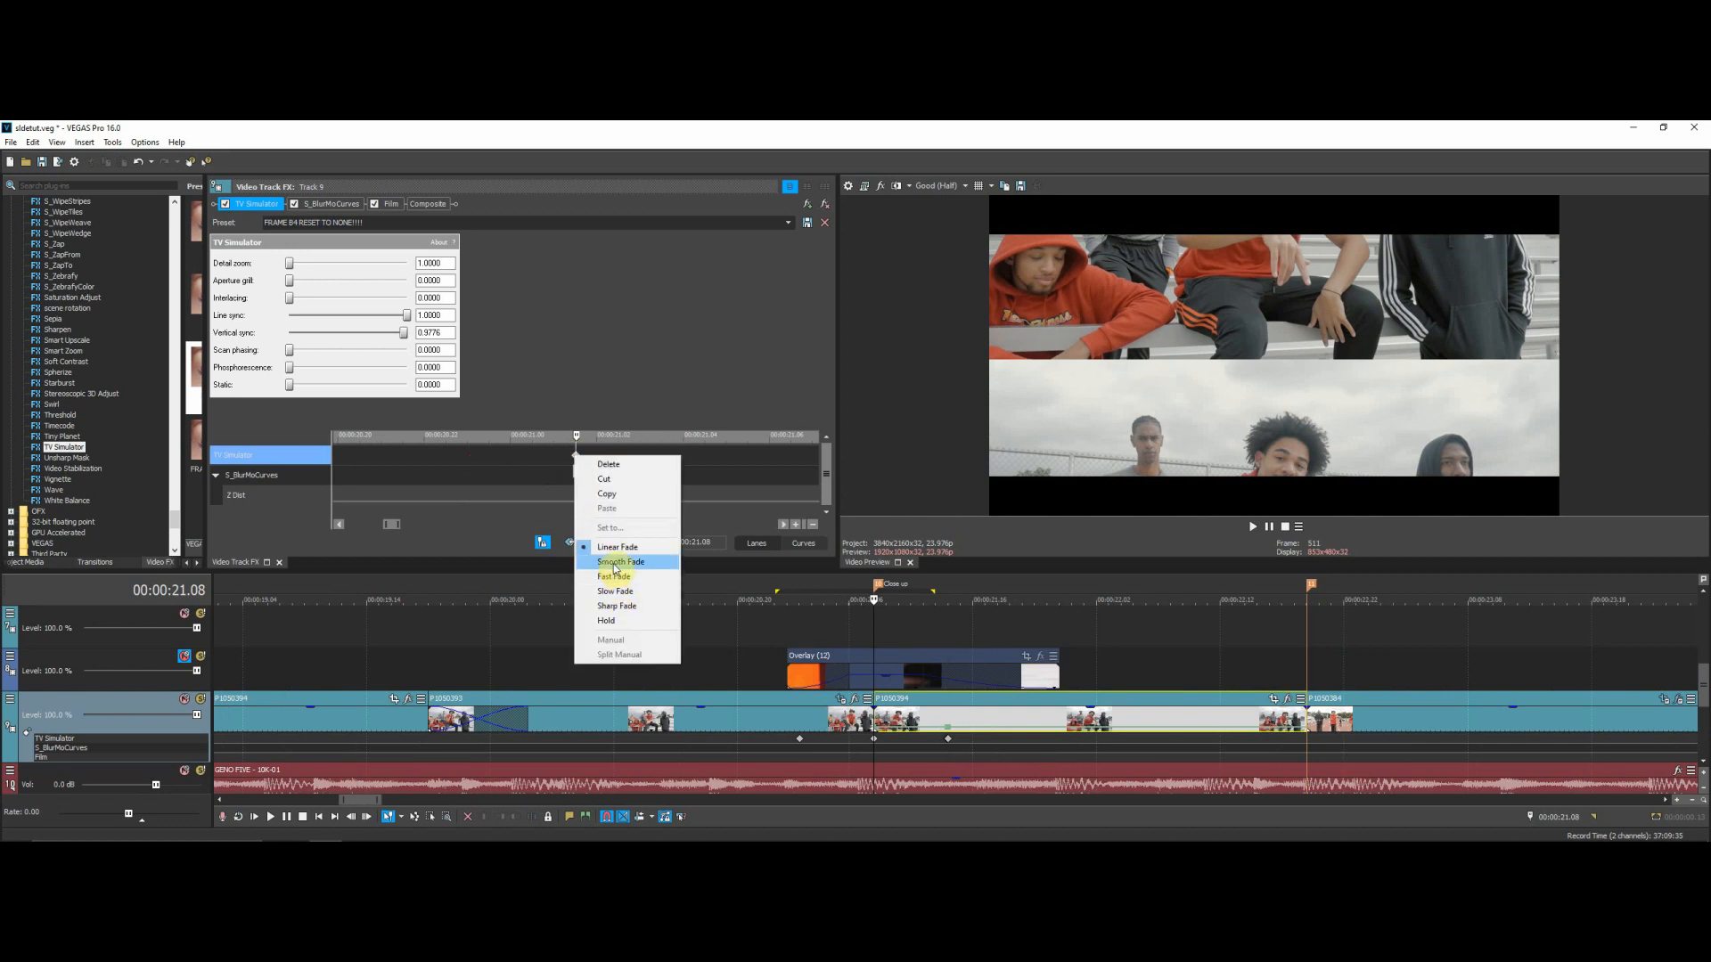
{"action": "left_click", "coordinate": [615, 591]}
Set the middle TV Simulator keyframe at 00:00:21.08 to Fast Fade interpolation.
{"action": "scroll", "coordinate": [597, 475], "scroll_direction": "down", "scroll_amount": 5}
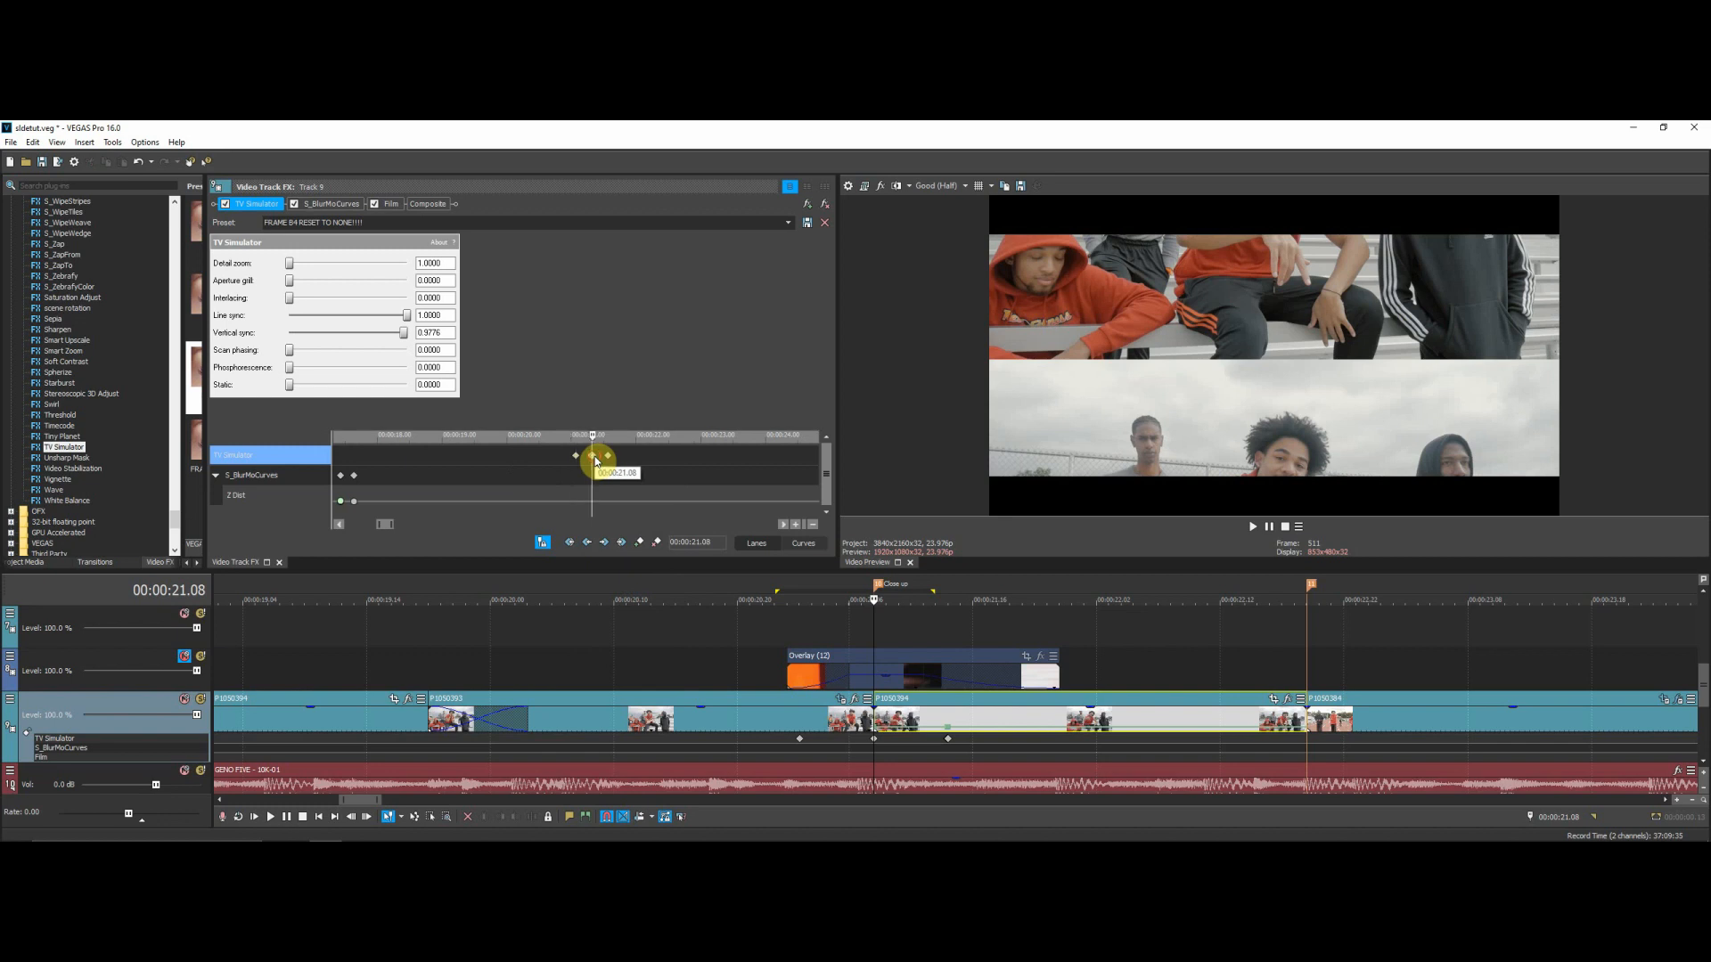
{"action": "scroll", "coordinate": [599, 465], "scroll_direction": "up", "scroll_amount": 5}
{"action": "right_click", "coordinate": [579, 460]}
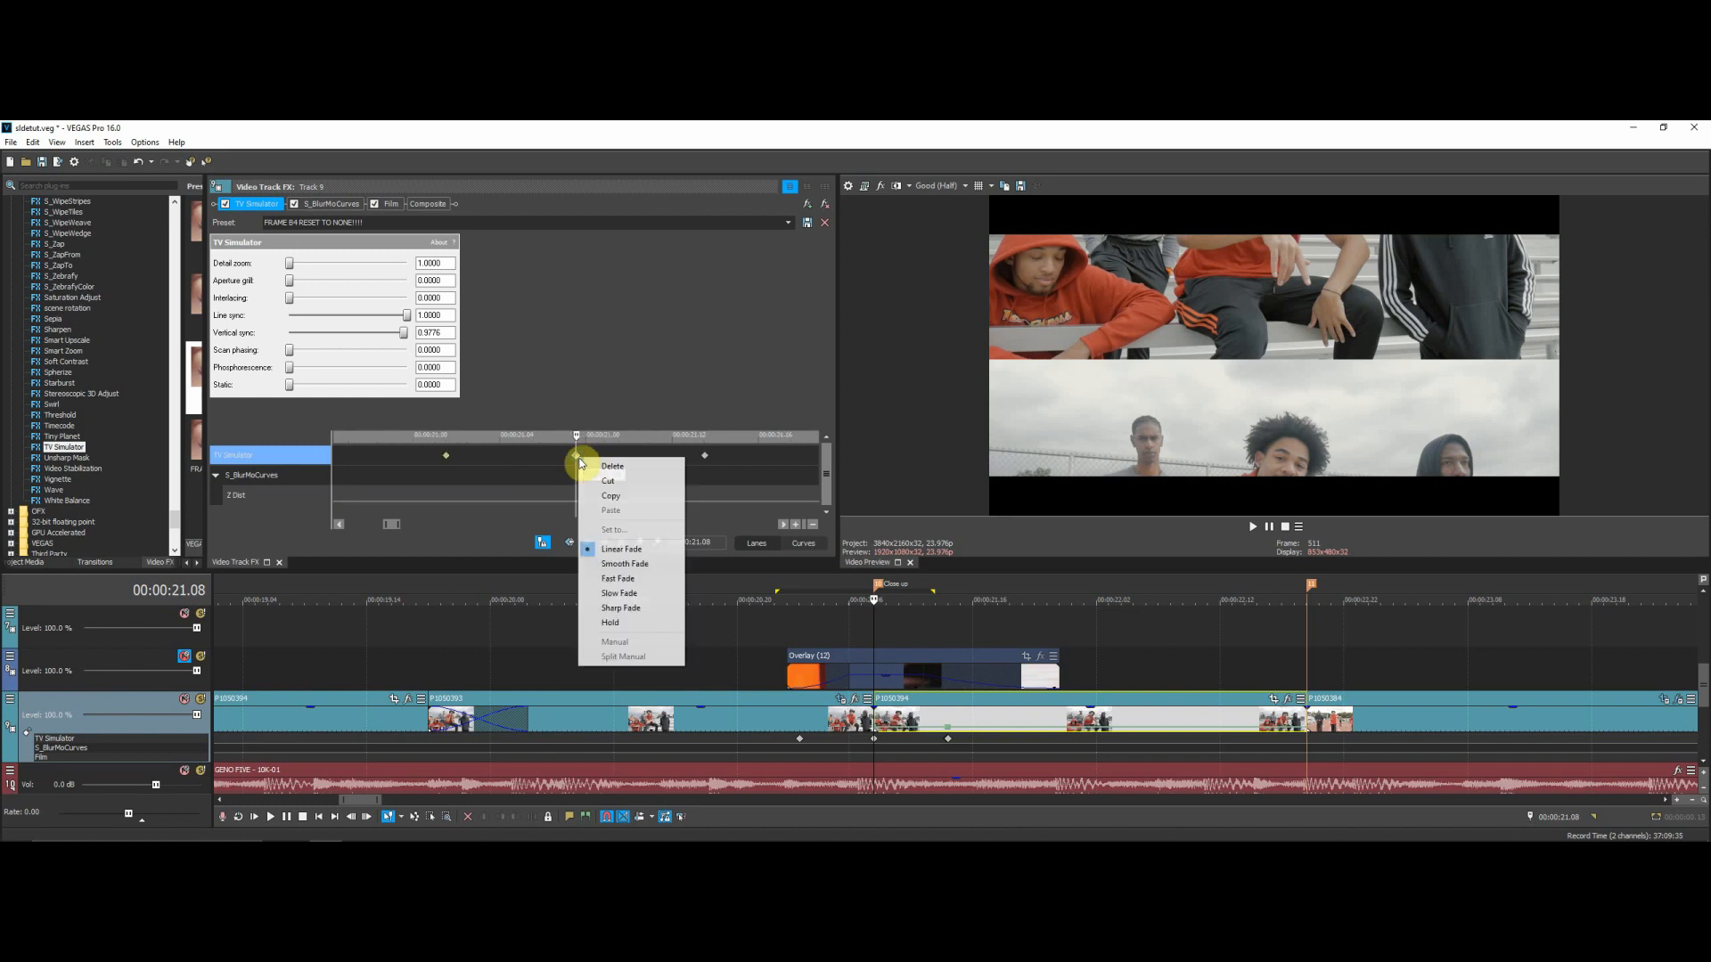
{"action": "left_click", "coordinate": [616, 579]}
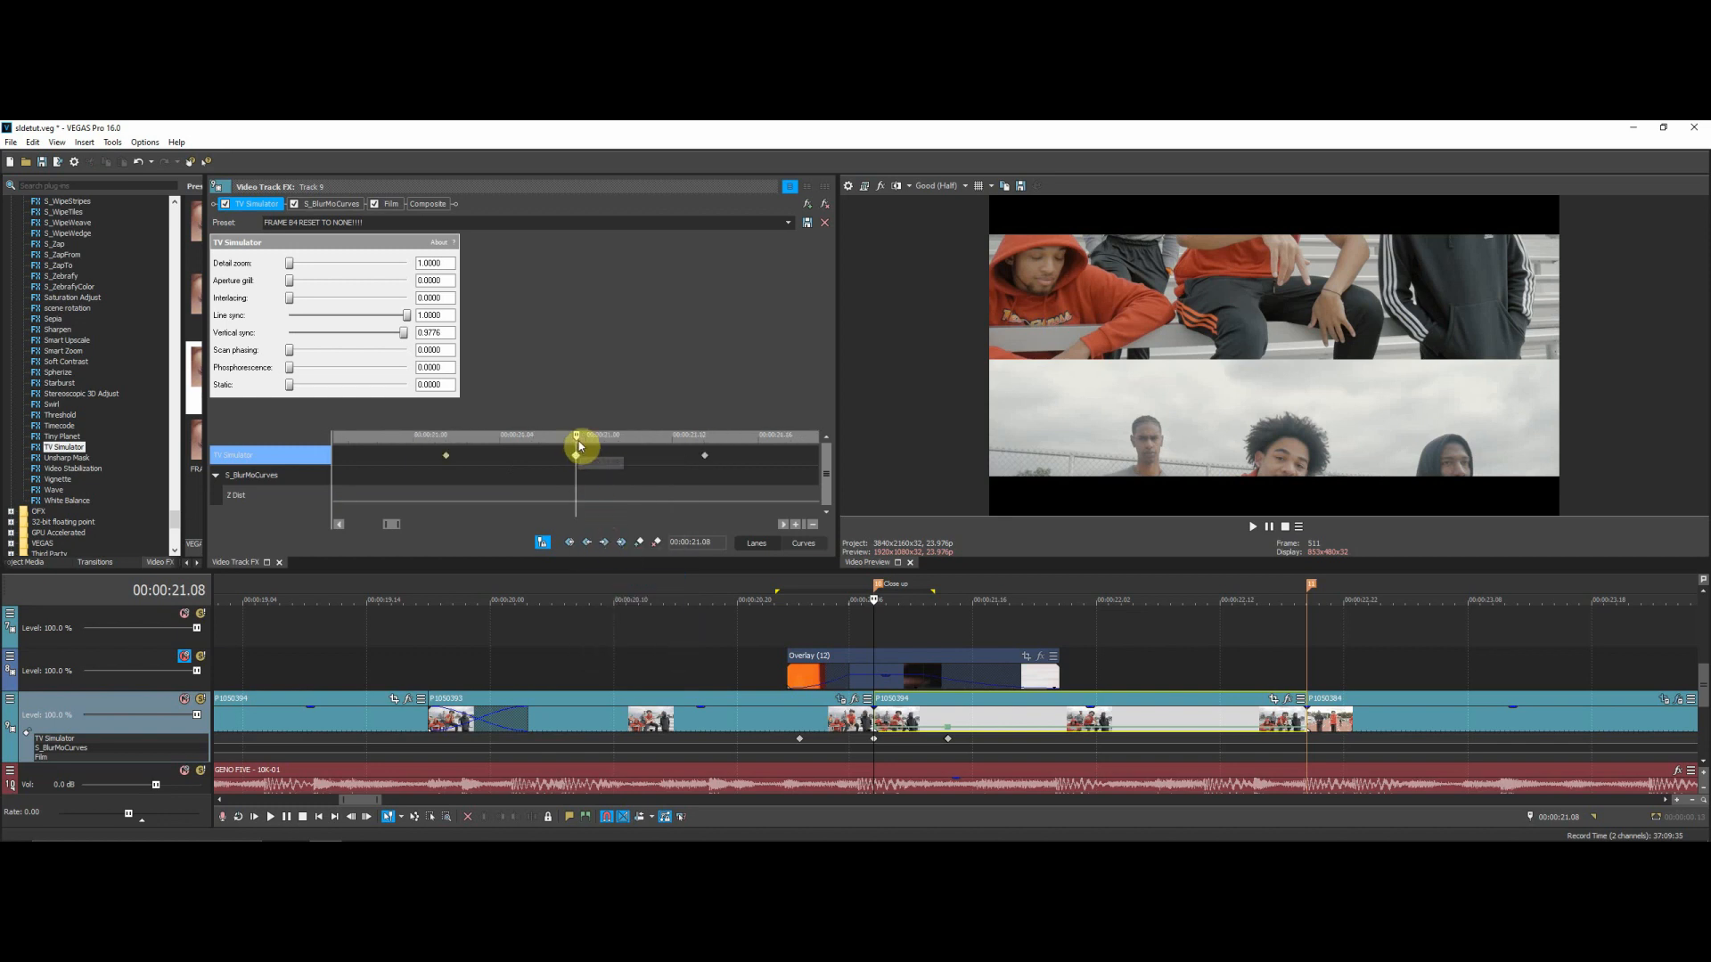
Scrub through the slide from 00:00:21.02 to 00:00:21.11 to examine its easing before and after the cut.
{"action": "mouse_move", "coordinate": [577, 441]}
{"action": "left_mouse_down"}
{"action": "mouse_move", "coordinate": [440, 458]}
{"action": "mouse_move", "coordinate": [500, 466]}
{"action": "mouse_move", "coordinate": [451, 468]}
{"action": "left_mouse_up"}
{"action": "left_click", "coordinate": [448, 459]}
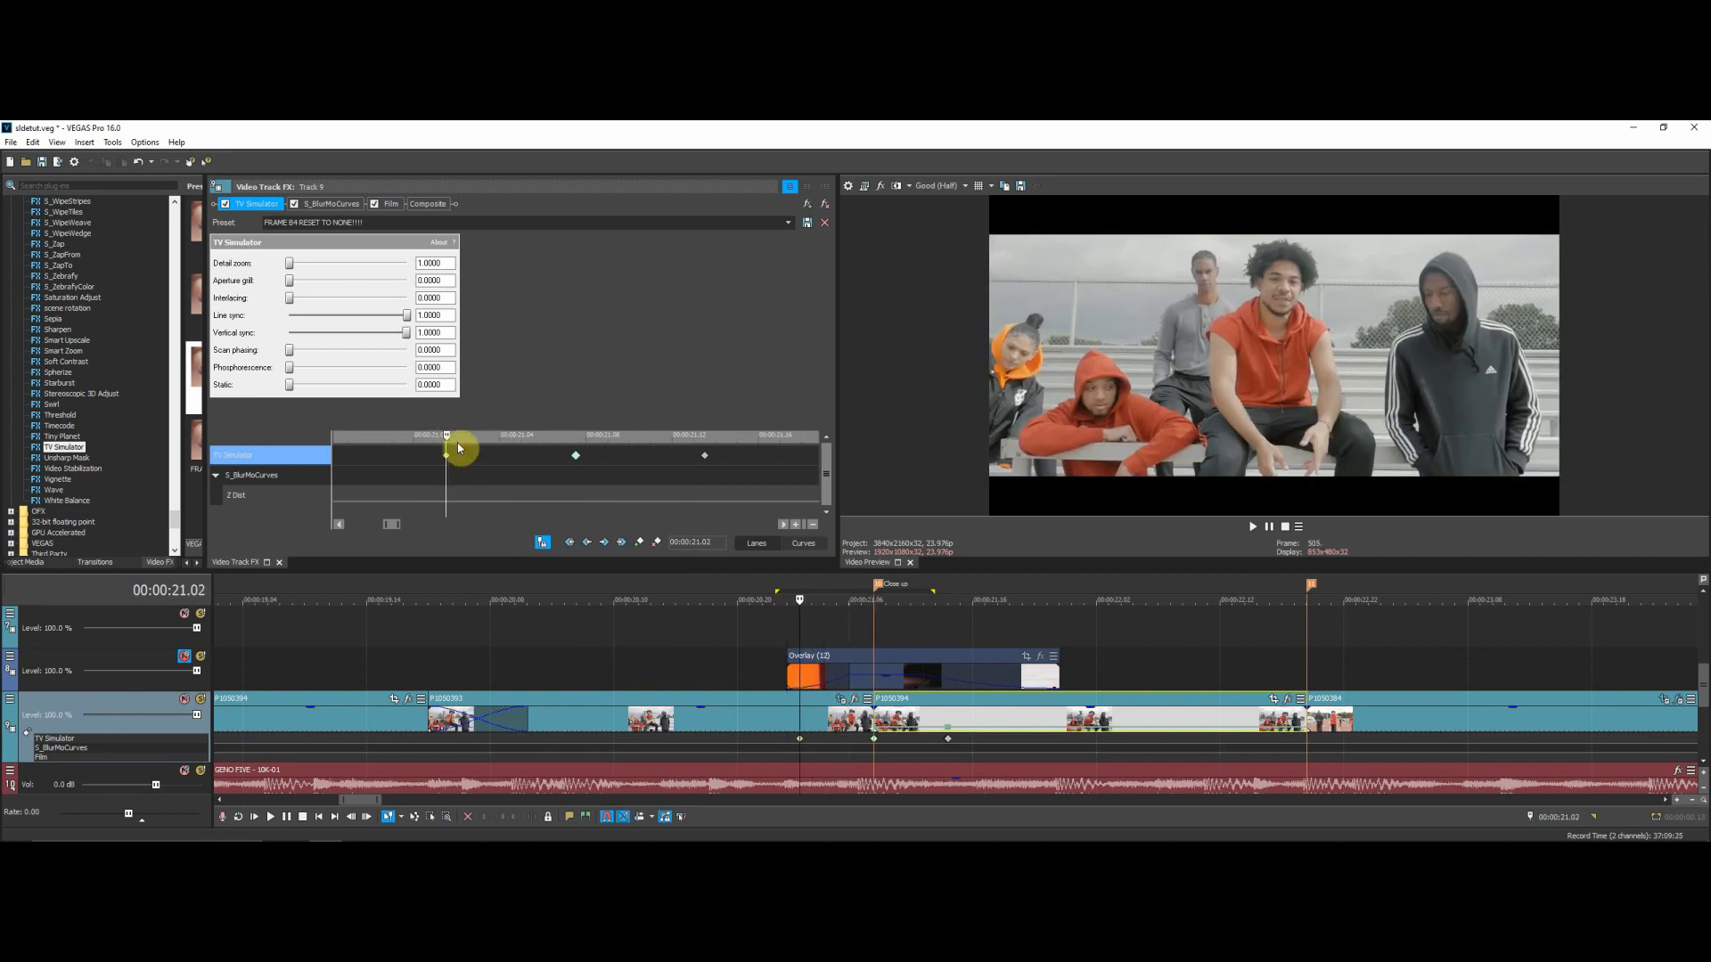
{"action": "left_click_drag", "start_coordinate": [450, 442], "coordinate": [521, 451]}
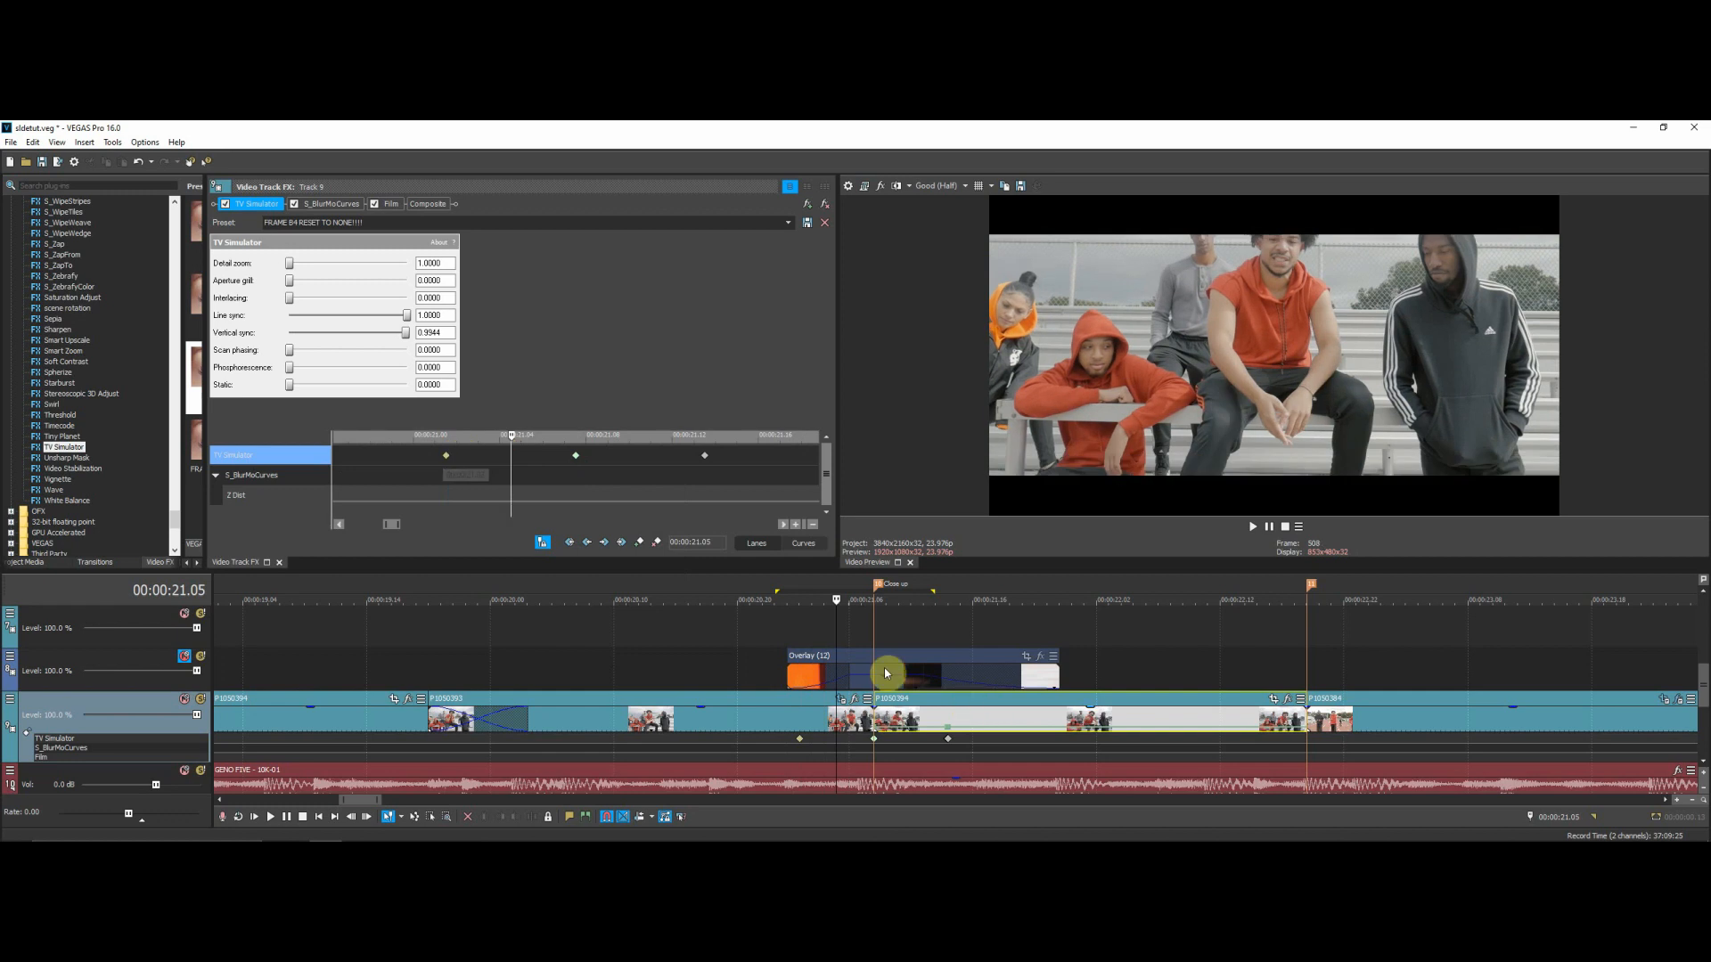
{"action": "left_click_drag", "start_coordinate": [836, 714], "coordinate": [909, 714]}
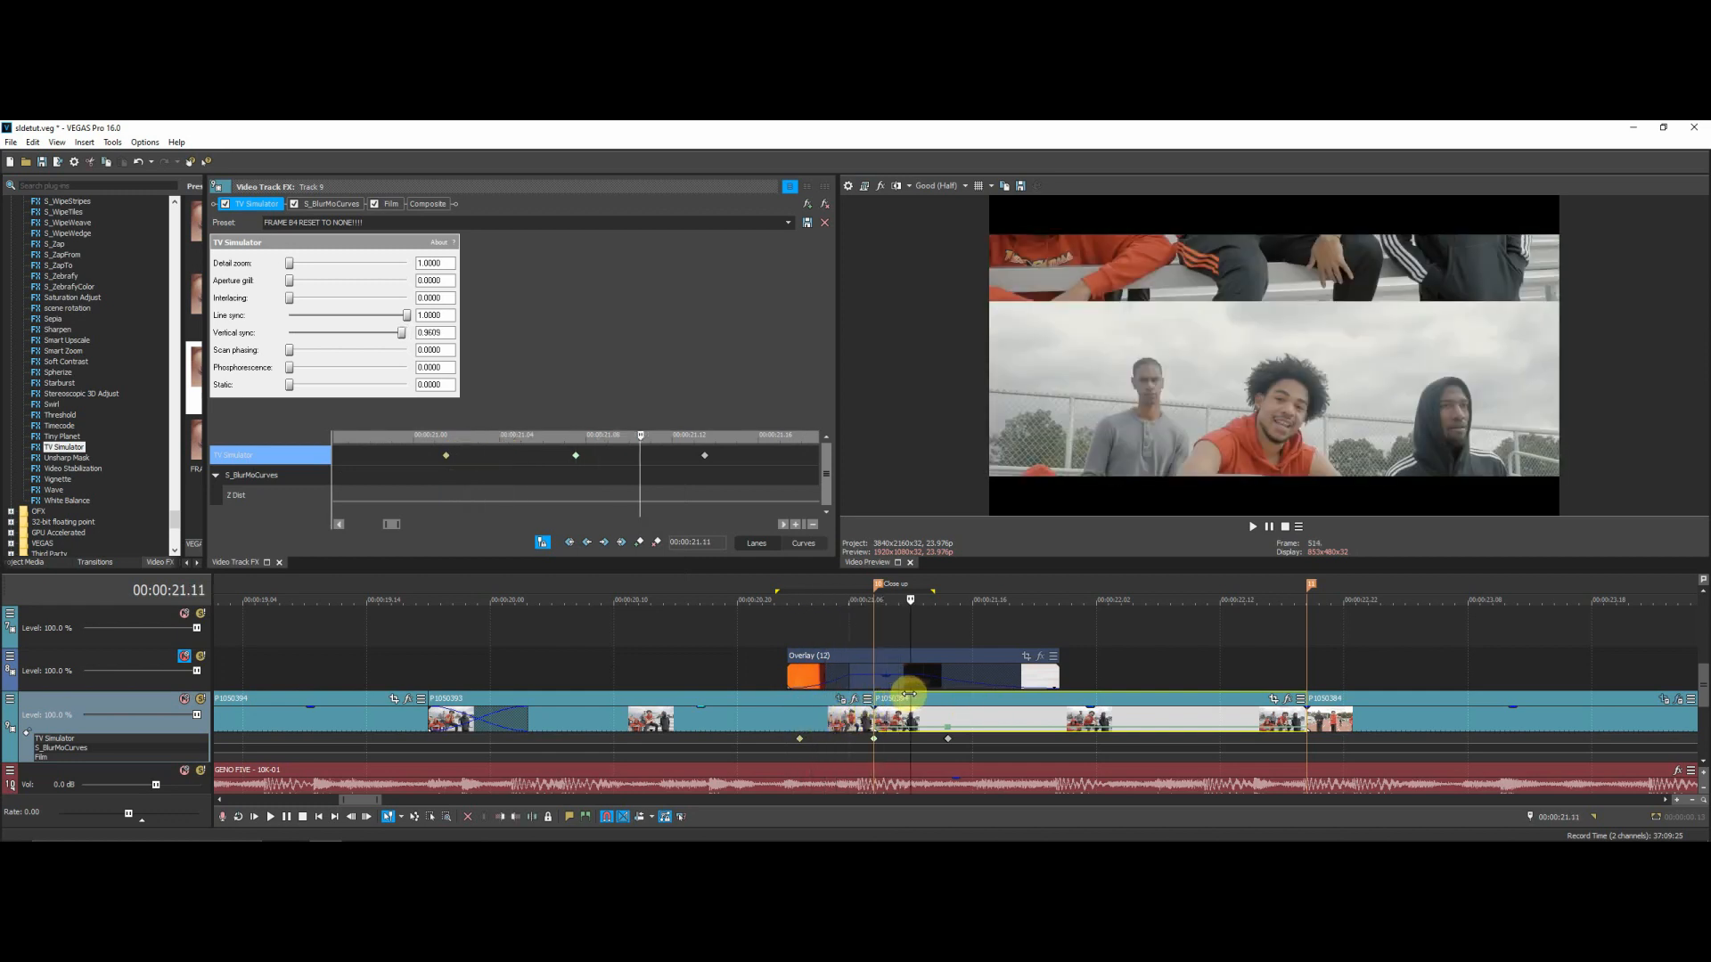
Close the Video Track FX window and save the project.
{"action": "left_click", "coordinate": [279, 562]}
{"action": "left_click", "coordinate": [11, 143]}
{"action": "left_click", "coordinate": [40, 207]}
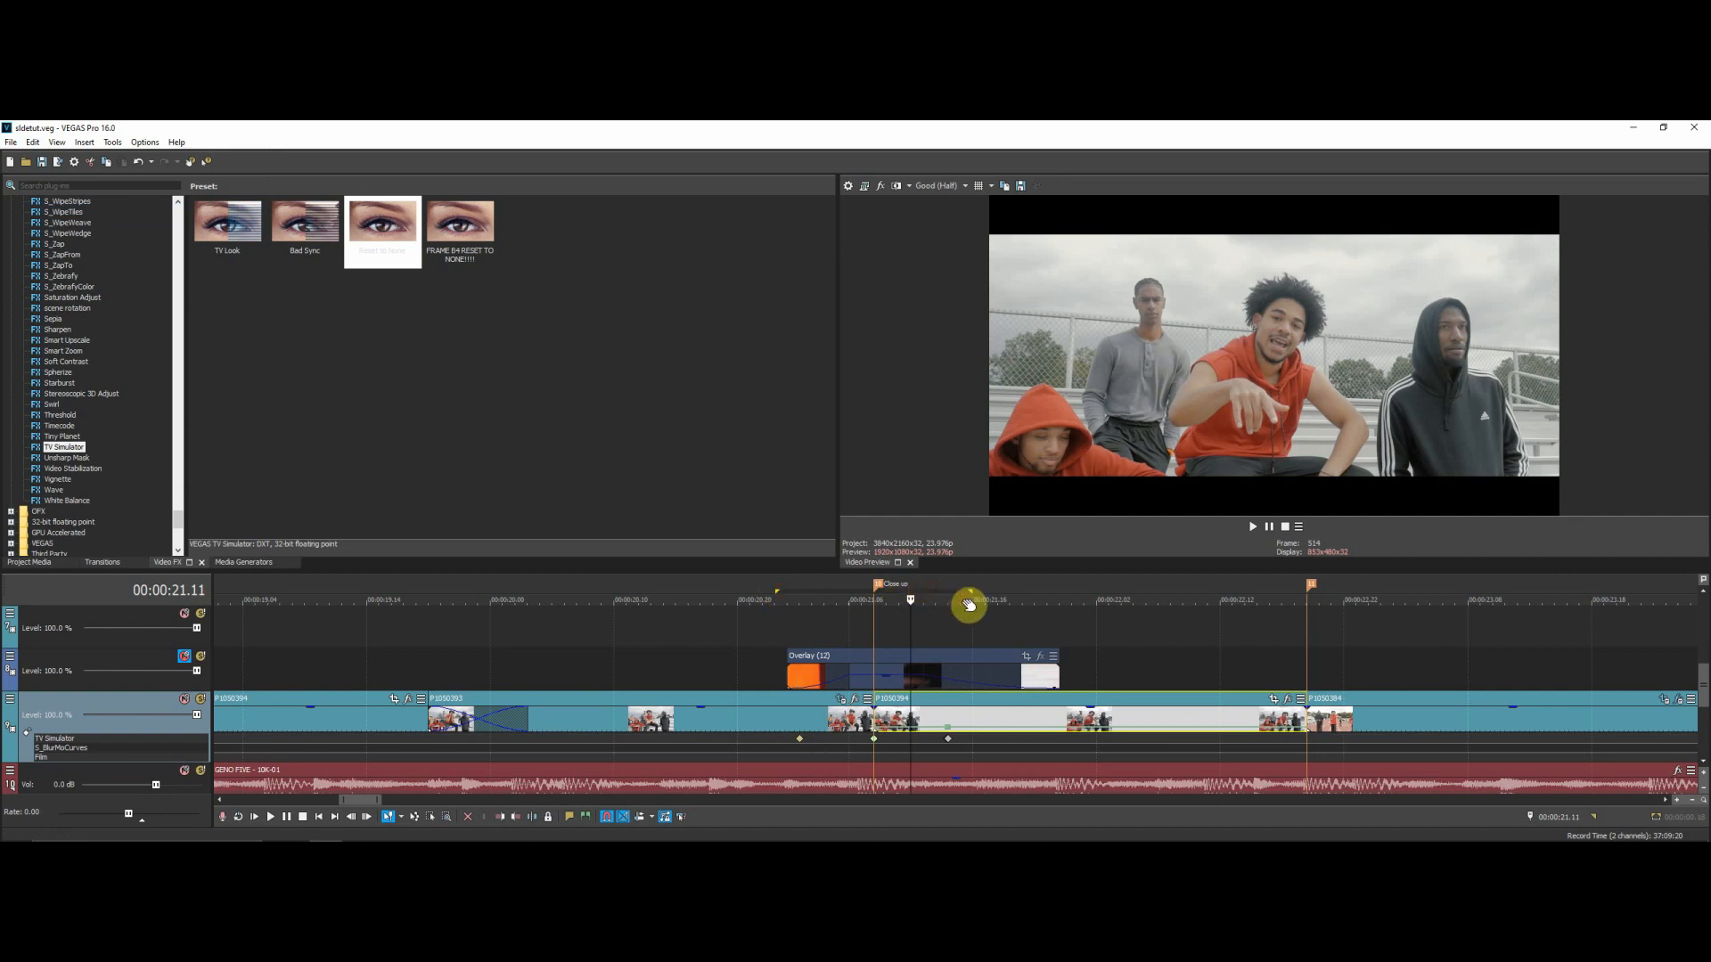
Play the region around the Close up cut to review the slide transition in motion.
{"action": "left_click_drag", "start_coordinate": [970, 588], "coordinate": [985, 587]}
{"action": "key", "text": "space"}
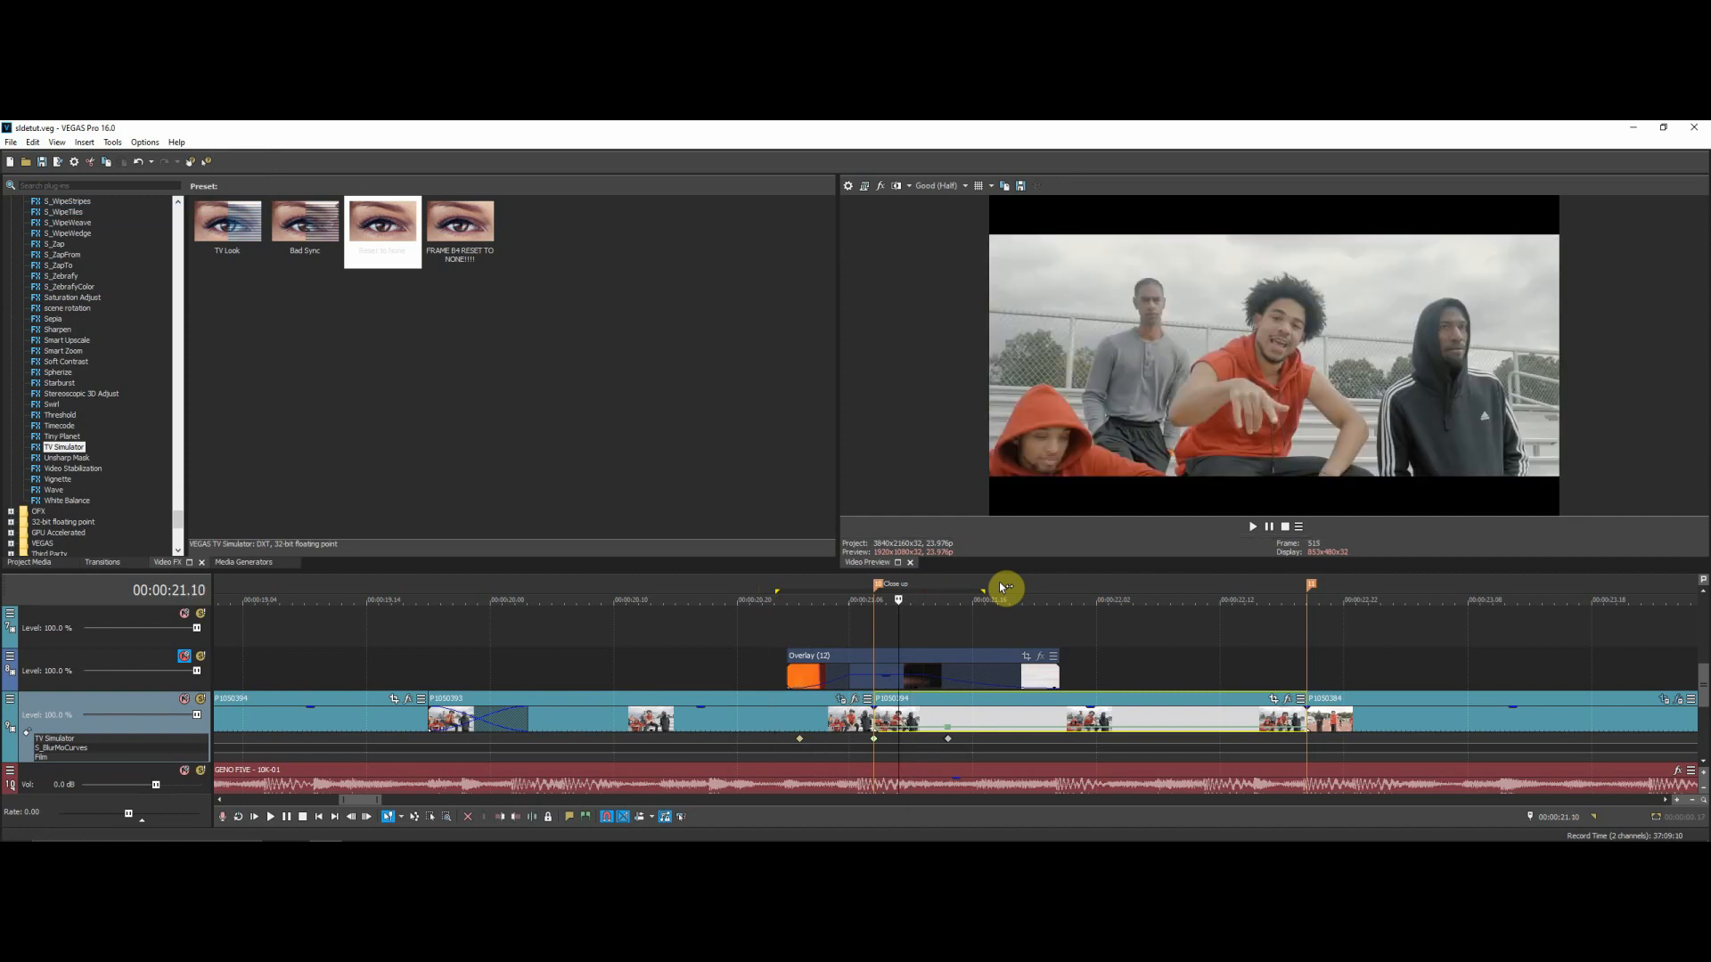
{"action": "key", "text": "space"}
{"action": "key", "text": "space"}
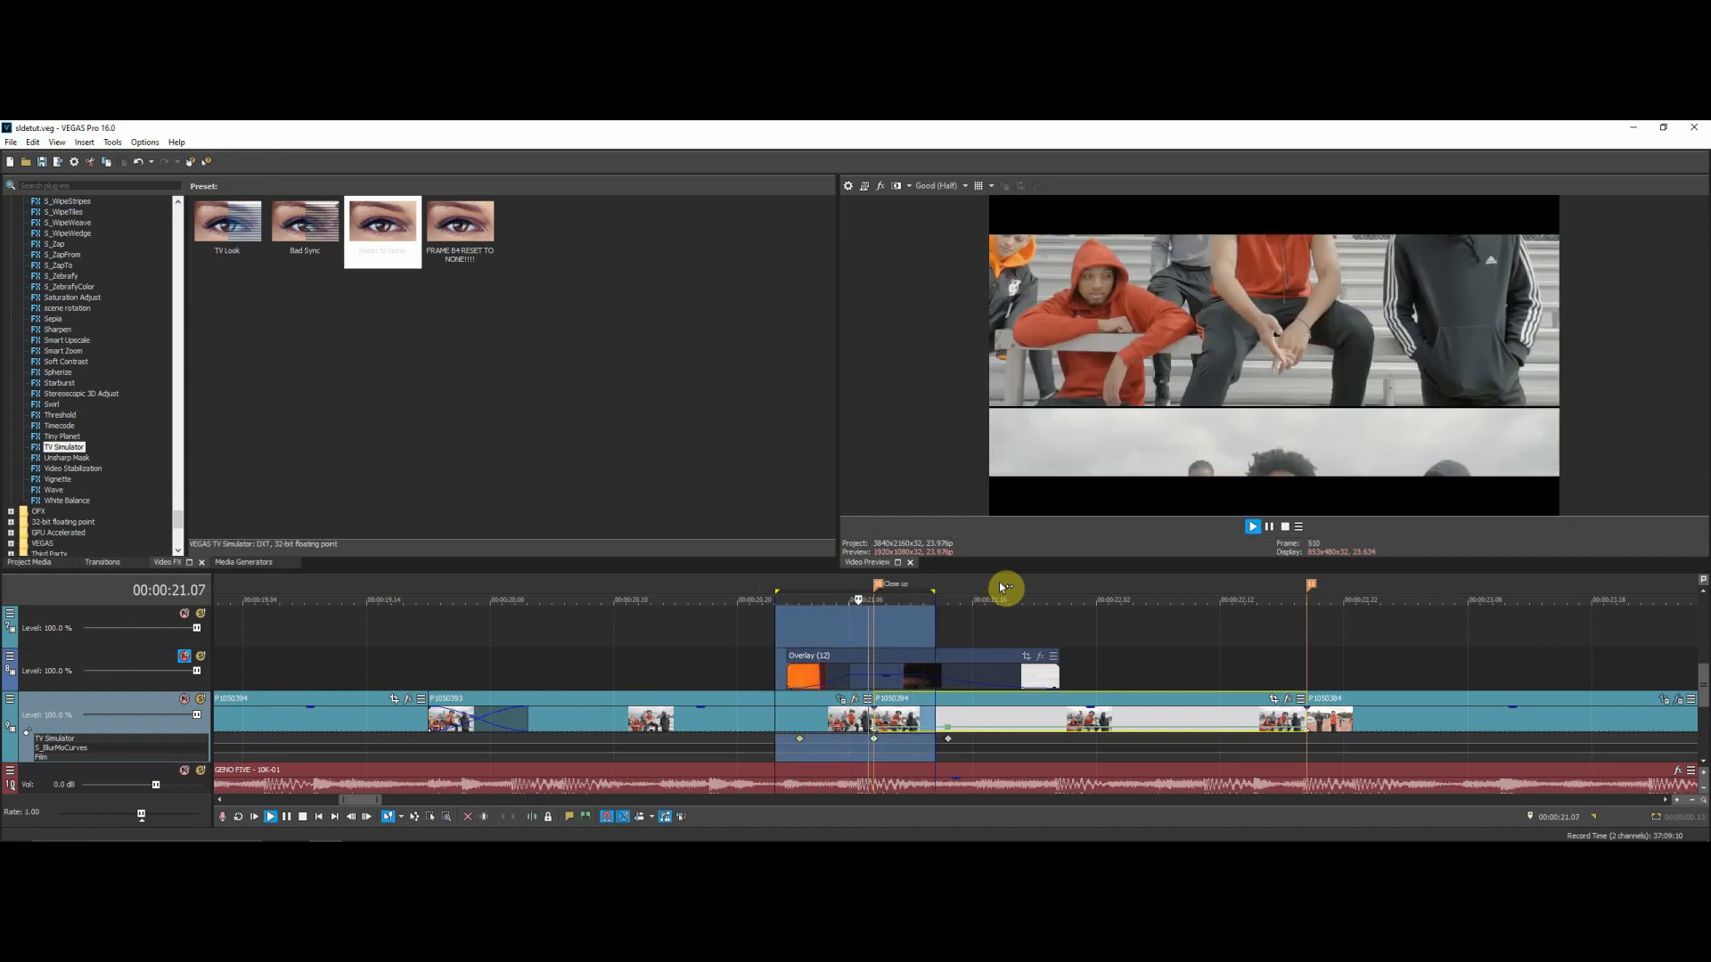
{"action": "key", "text": "space"}
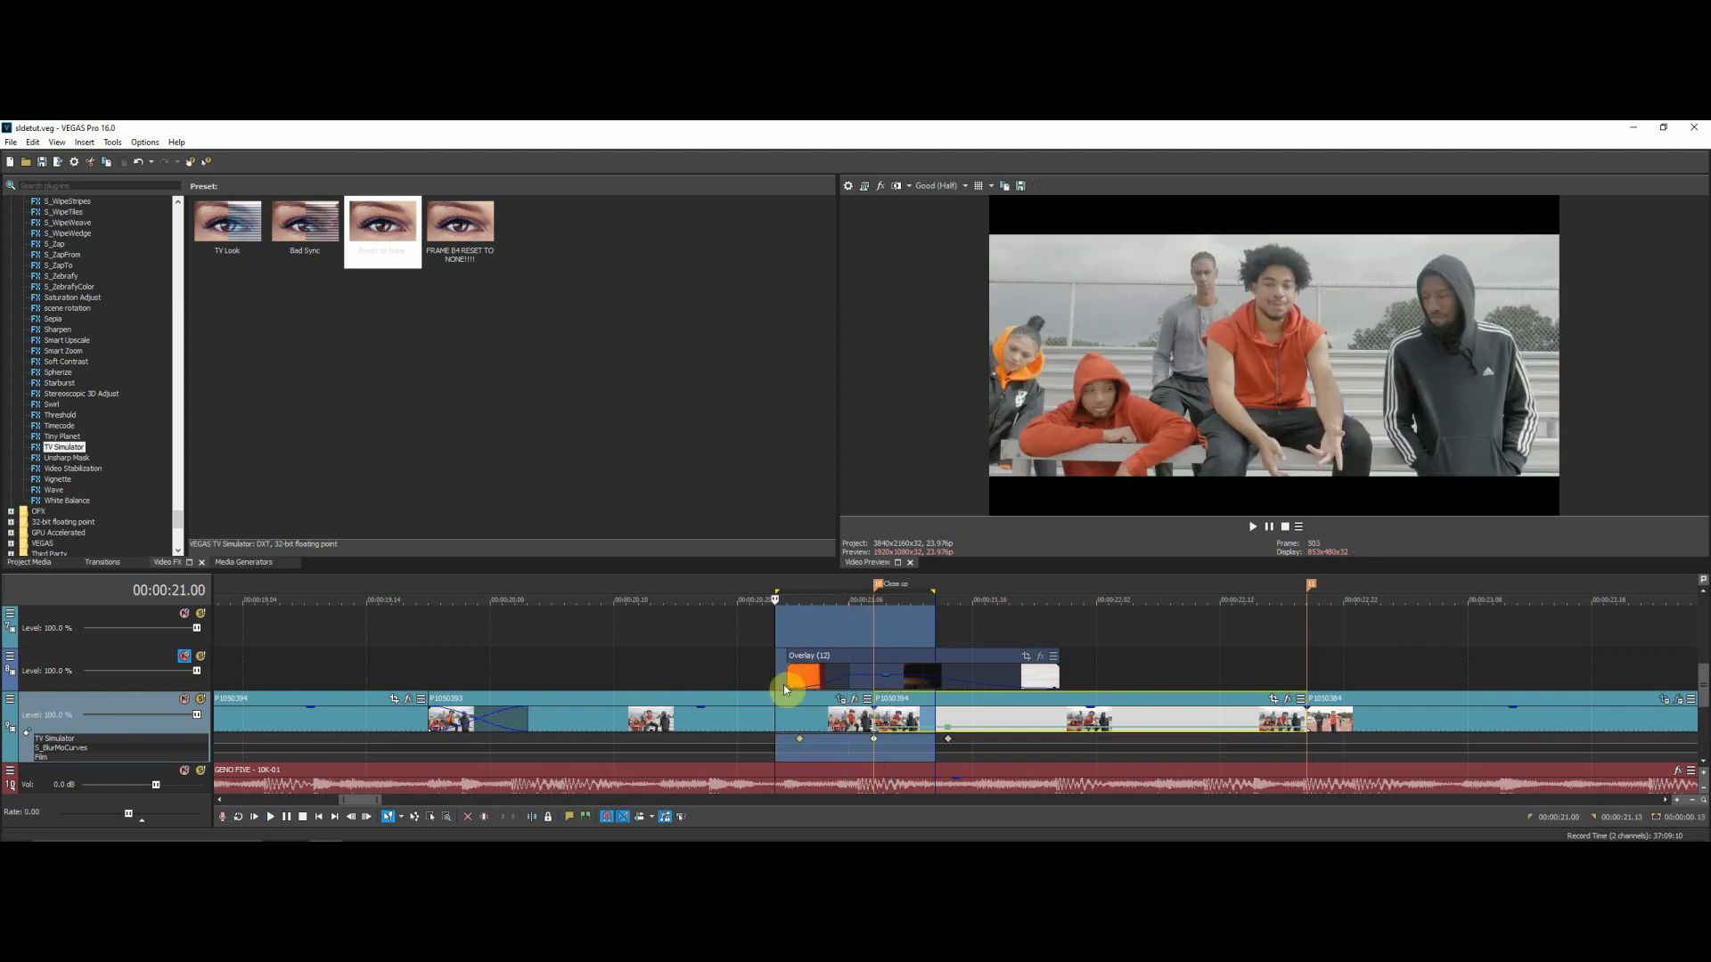
Replay the transition from about 00:00:21.01, then inspect the start of the slide frame by frame up to 00:00:21.05.
{"action": "left_click", "coordinate": [787, 721]}
{"action": "mouse_move", "coordinate": [787, 711]}
{"action": "left_mouse_down"}
{"action": "mouse_move", "coordinate": [944, 701]}
{"action": "mouse_move", "coordinate": [788, 716]}
{"action": "left_mouse_up"}
{"action": "key", "text": "space"}
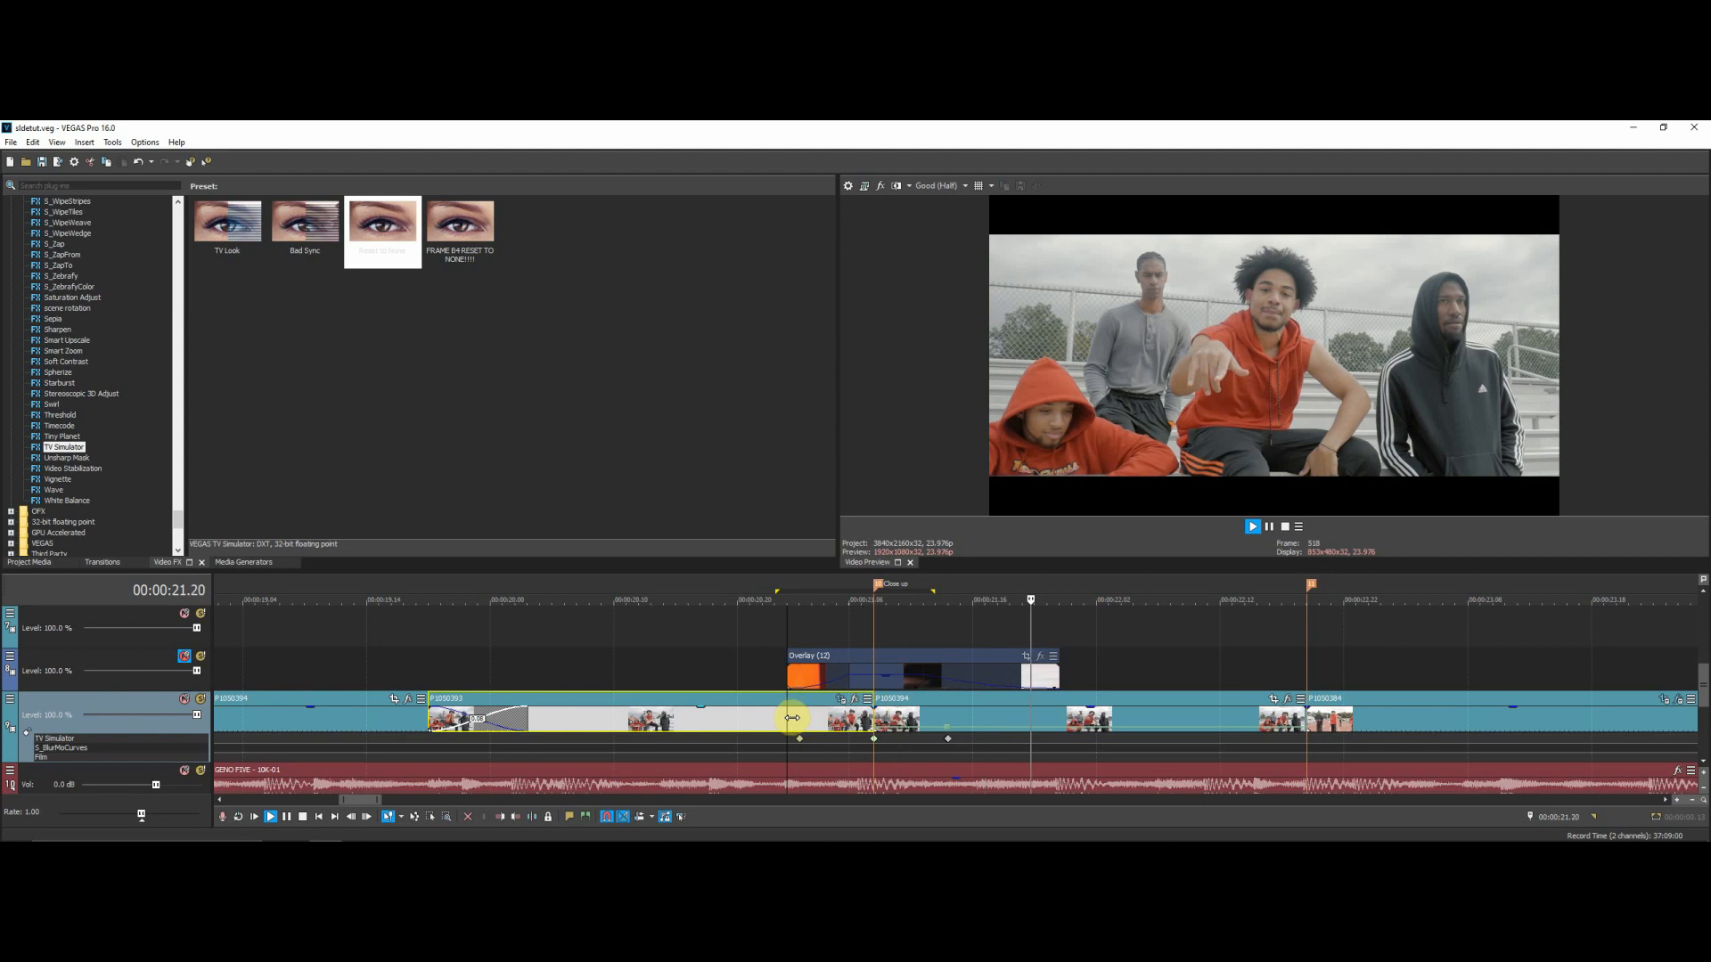
{"action": "key", "text": "space"}
{"action": "left_click_drag", "start_coordinate": [932, 588], "coordinate": [1013, 584]}
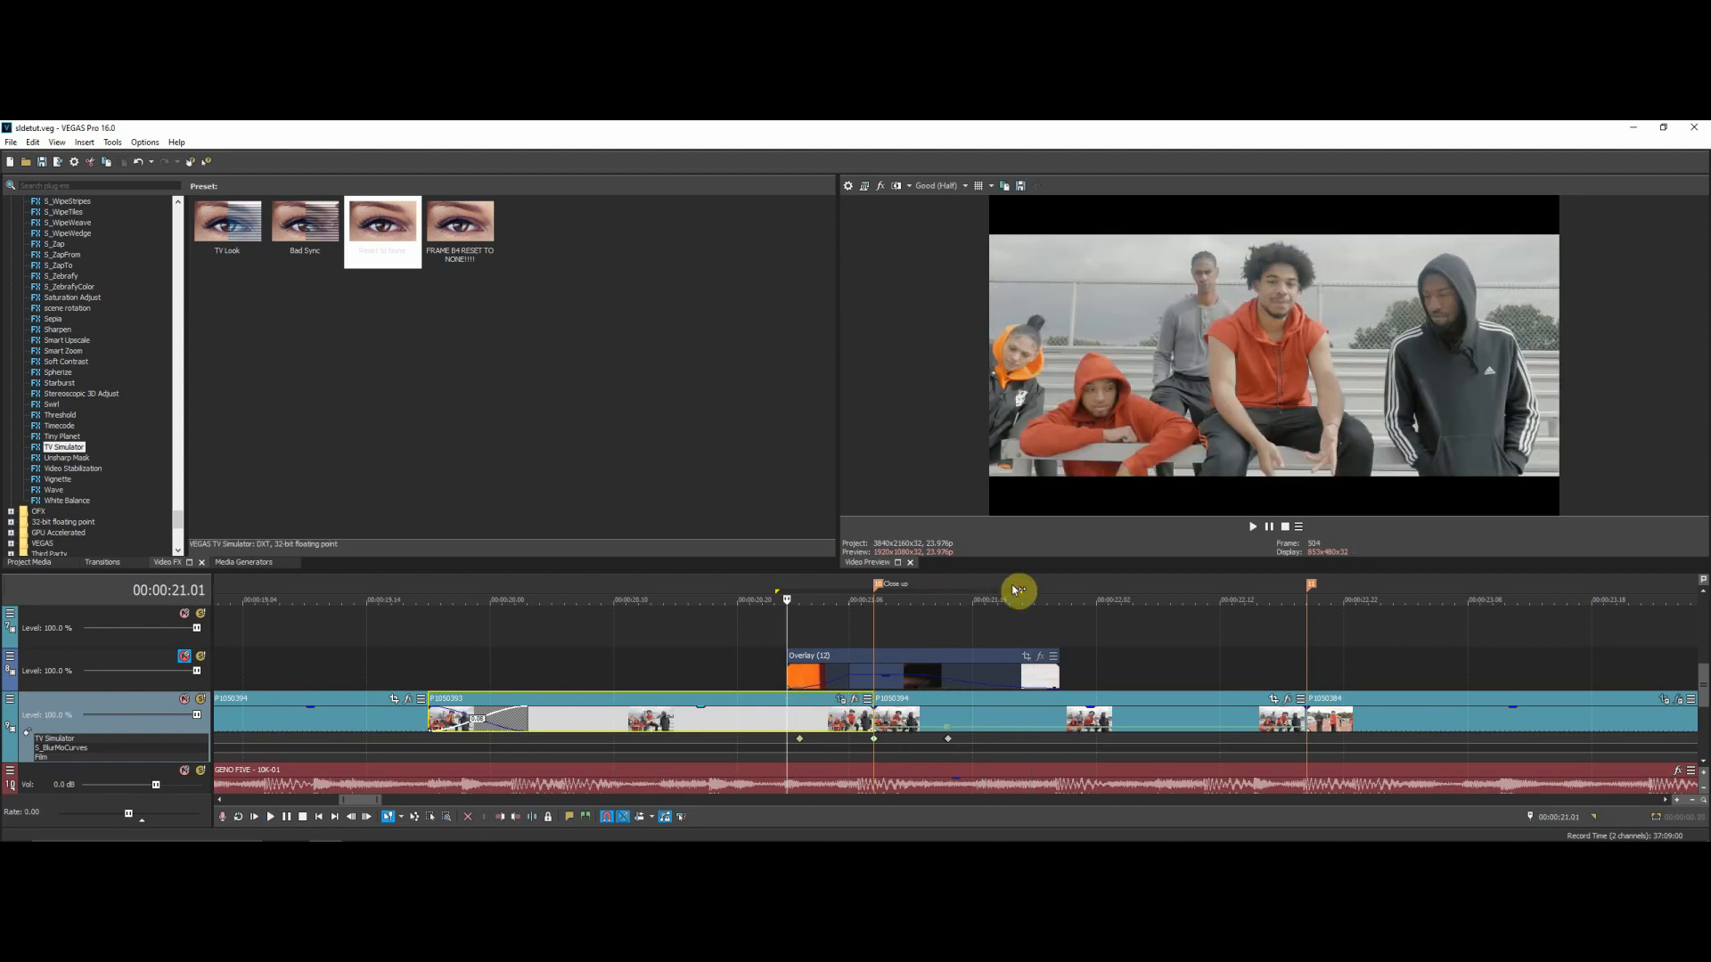
{"action": "key", "text": "BackSpace"}
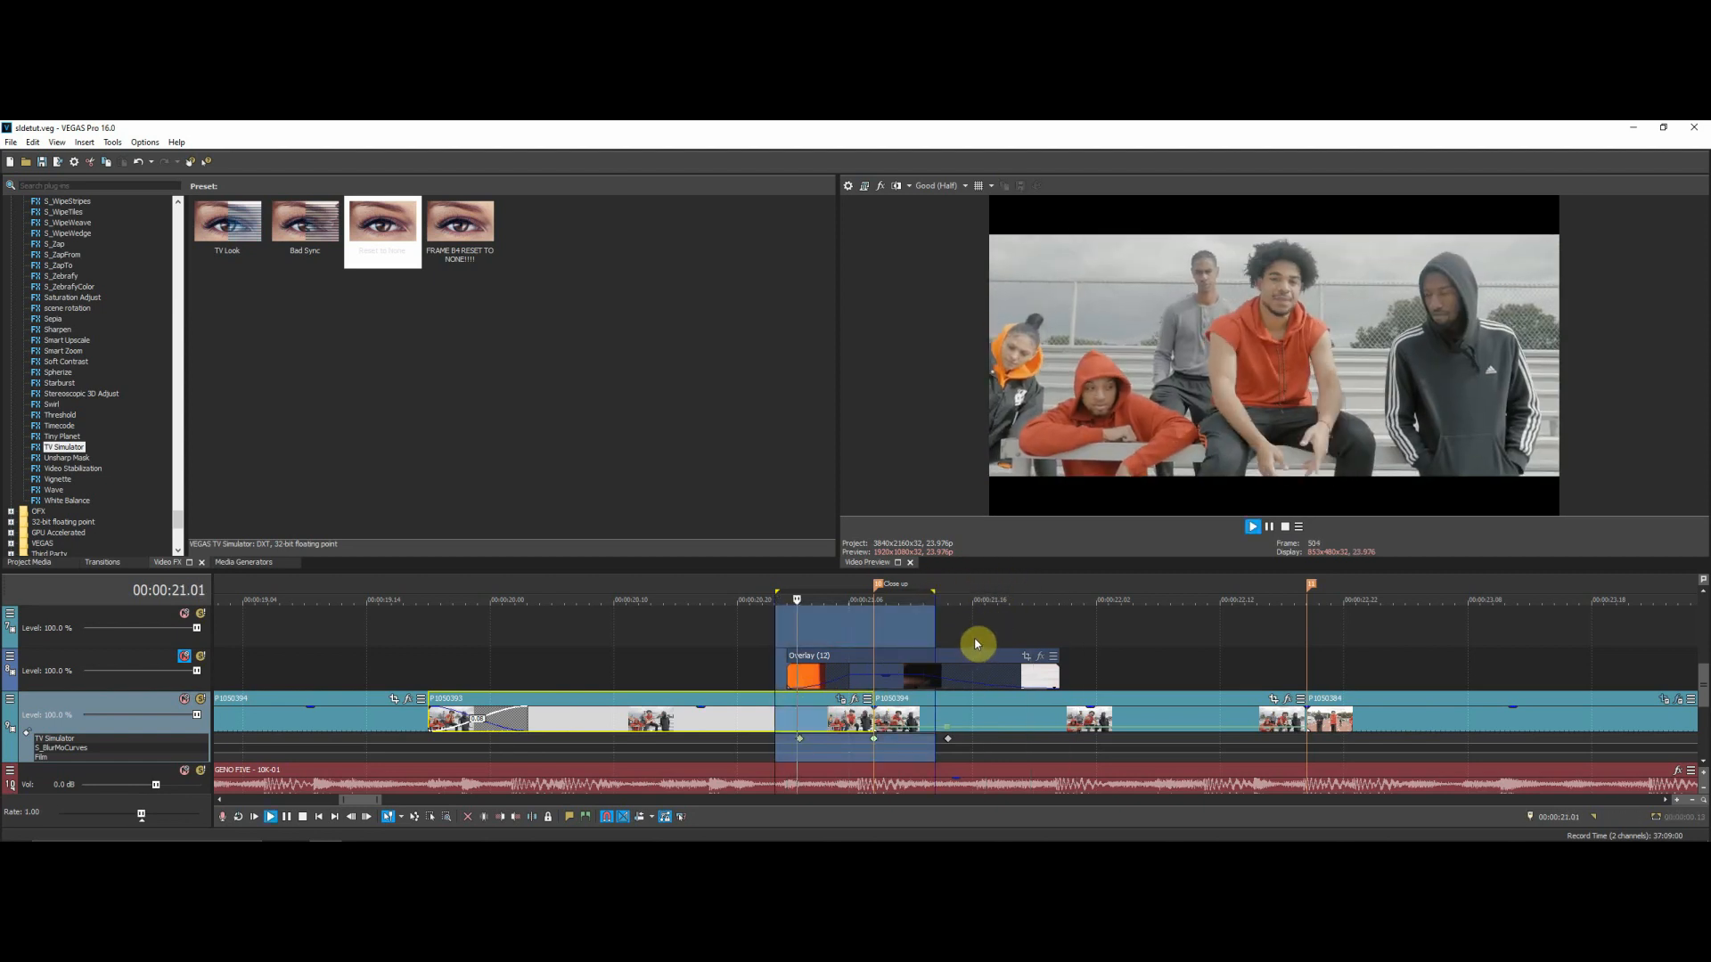
{"action": "key", "text": "space"}
{"action": "left_click", "coordinate": [812, 728]}
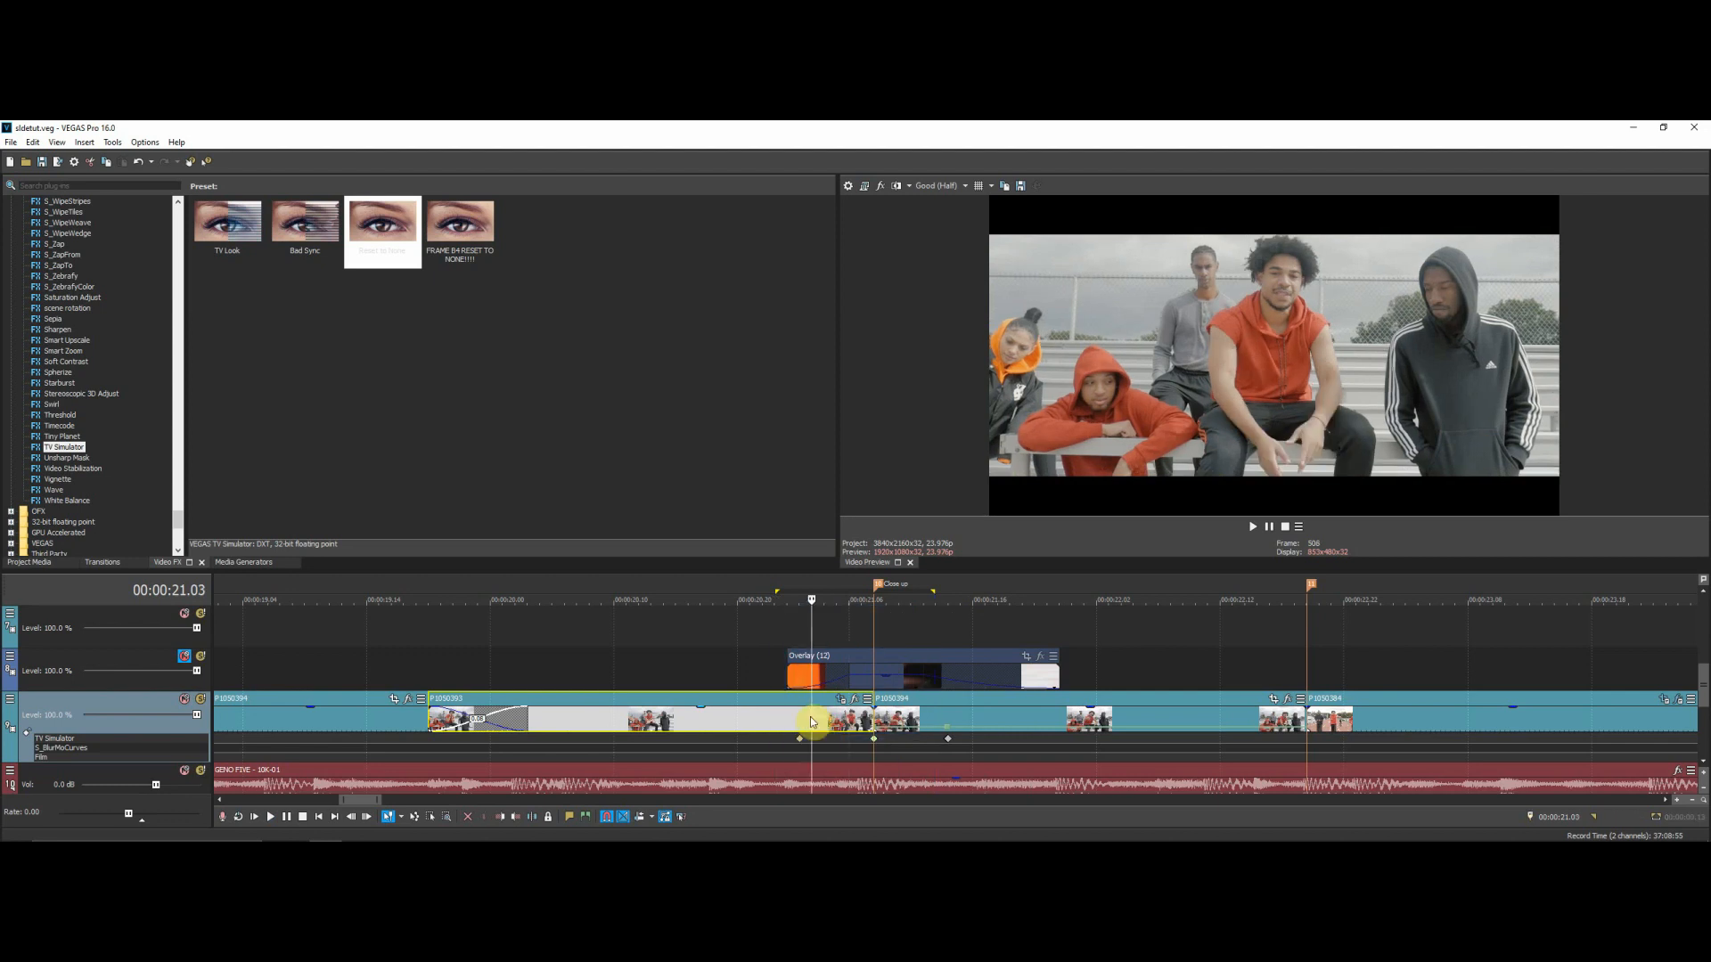
{"action": "mouse_move", "coordinate": [817, 714]}
{"action": "left_mouse_down"}
{"action": "mouse_move", "coordinate": [936, 715]}
{"action": "mouse_move", "coordinate": [839, 721]}
{"action": "left_mouse_up"}
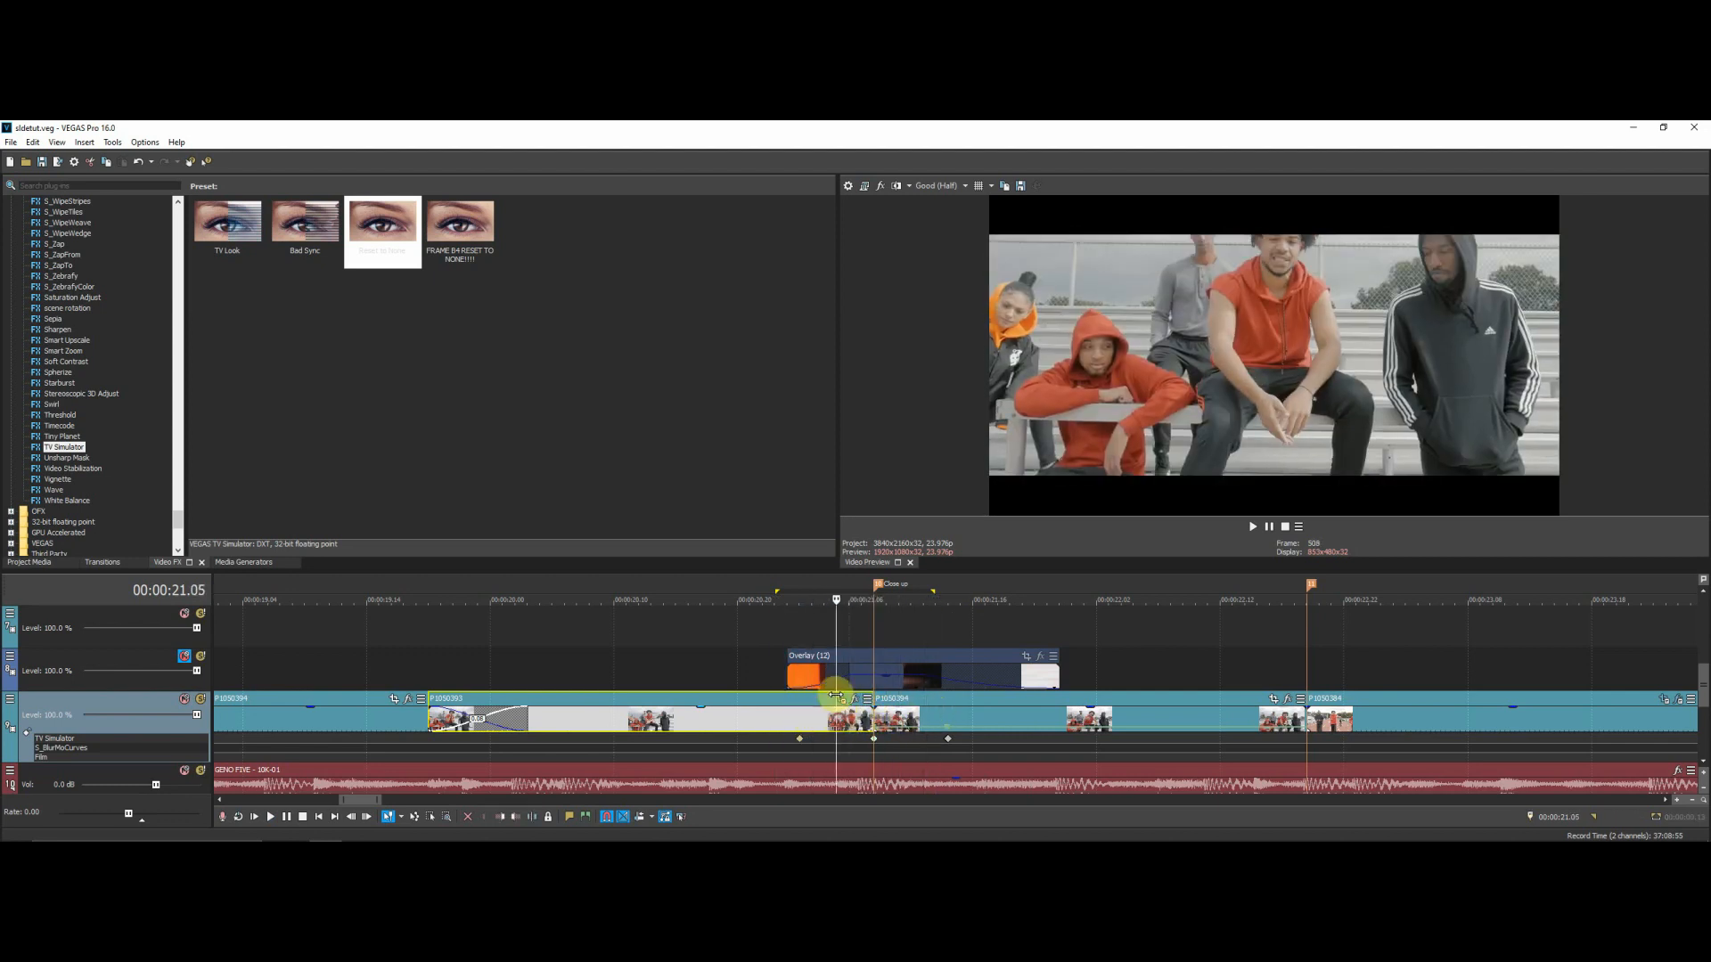
Add Linear Blur with the Vertical Light preset to the clips' video track and place it directly after TV Simulator in the effect chain.
{"action": "scroll", "coordinate": [101, 358], "scroll_direction": "up", "scroll_amount": 7}
{"action": "scroll", "coordinate": [101, 359], "scroll_direction": "up", "scroll_amount": 6}
{"action": "scroll", "coordinate": [101, 352], "scroll_direction": "up", "scroll_amount": 20}
{"action": "scroll", "coordinate": [85, 490], "scroll_direction": "up", "scroll_amount": 15}
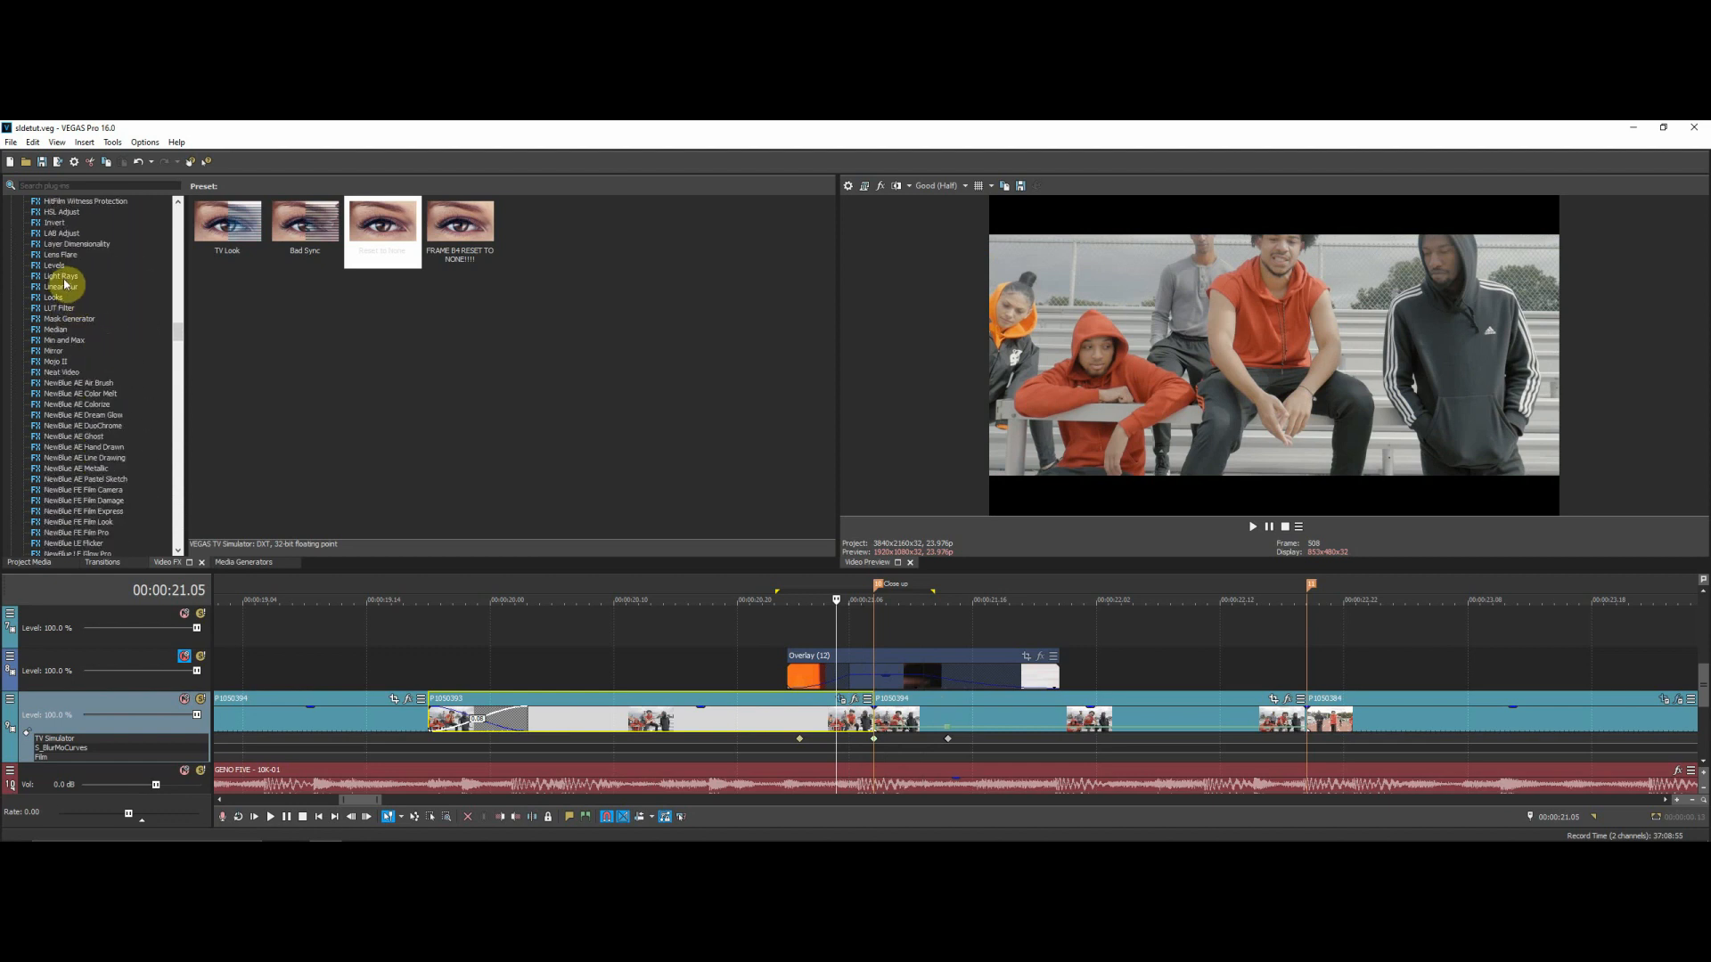
{"action": "left_click", "coordinate": [64, 285]}
{"action": "scroll", "coordinate": [875, 753], "scroll_direction": "down", "scroll_amount": 10}
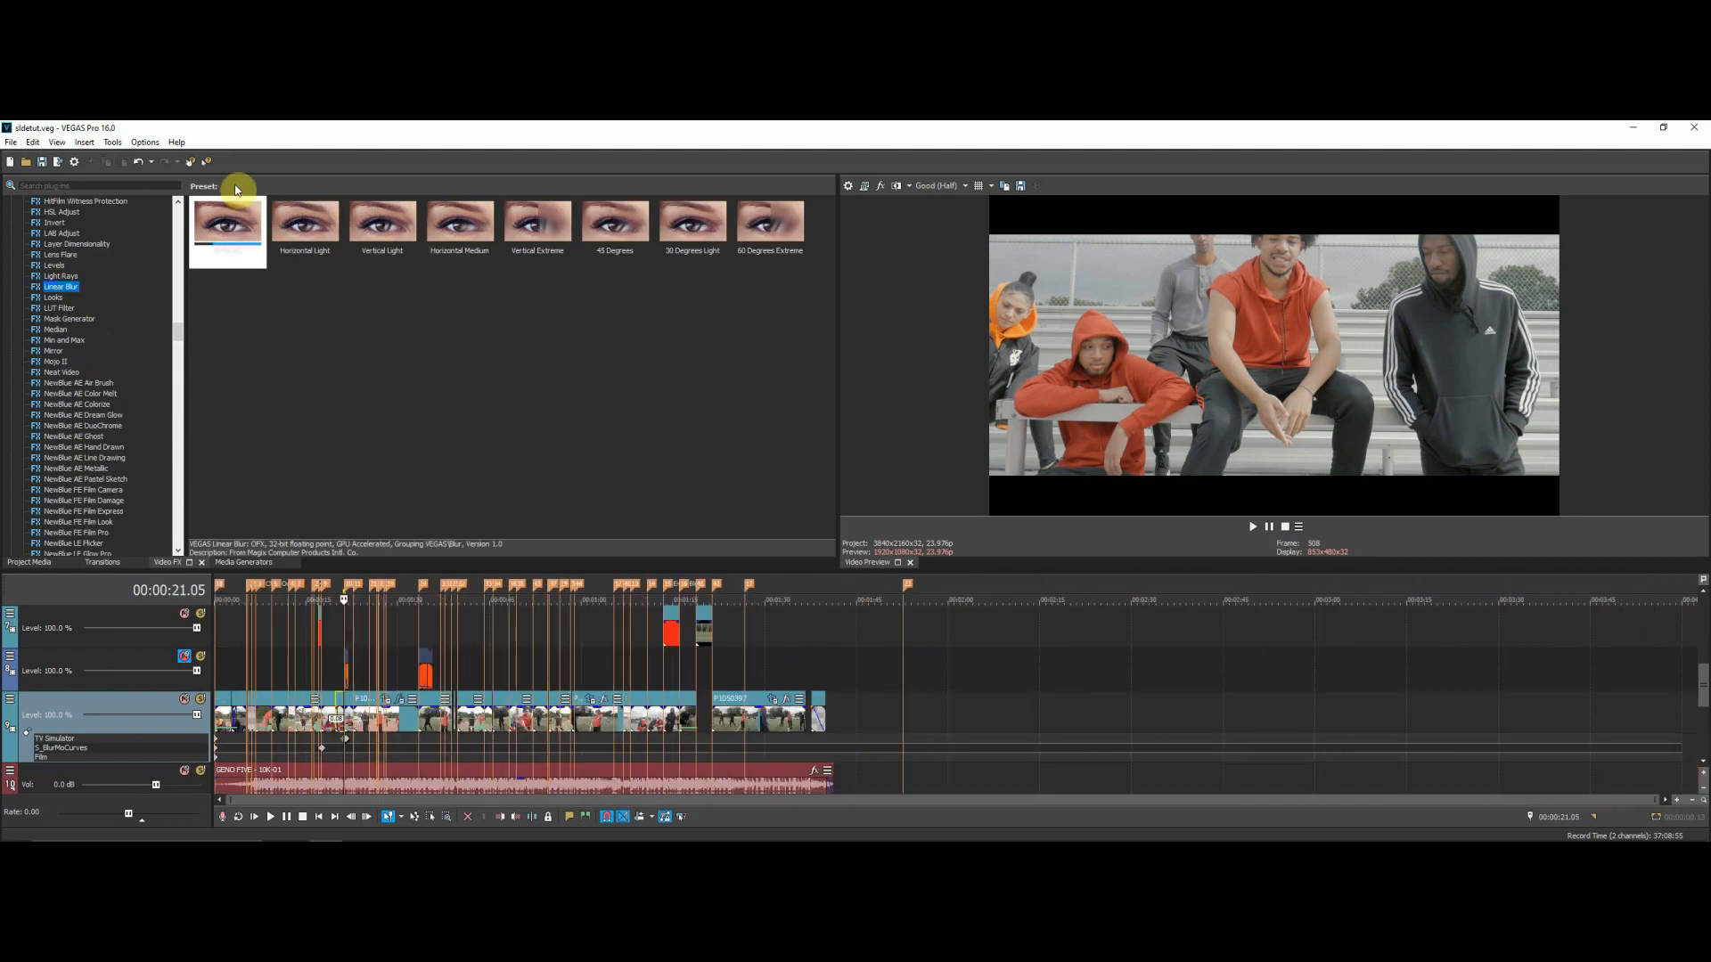
{"action": "left_click_drag", "start_coordinate": [397, 253], "coordinate": [857, 713]}
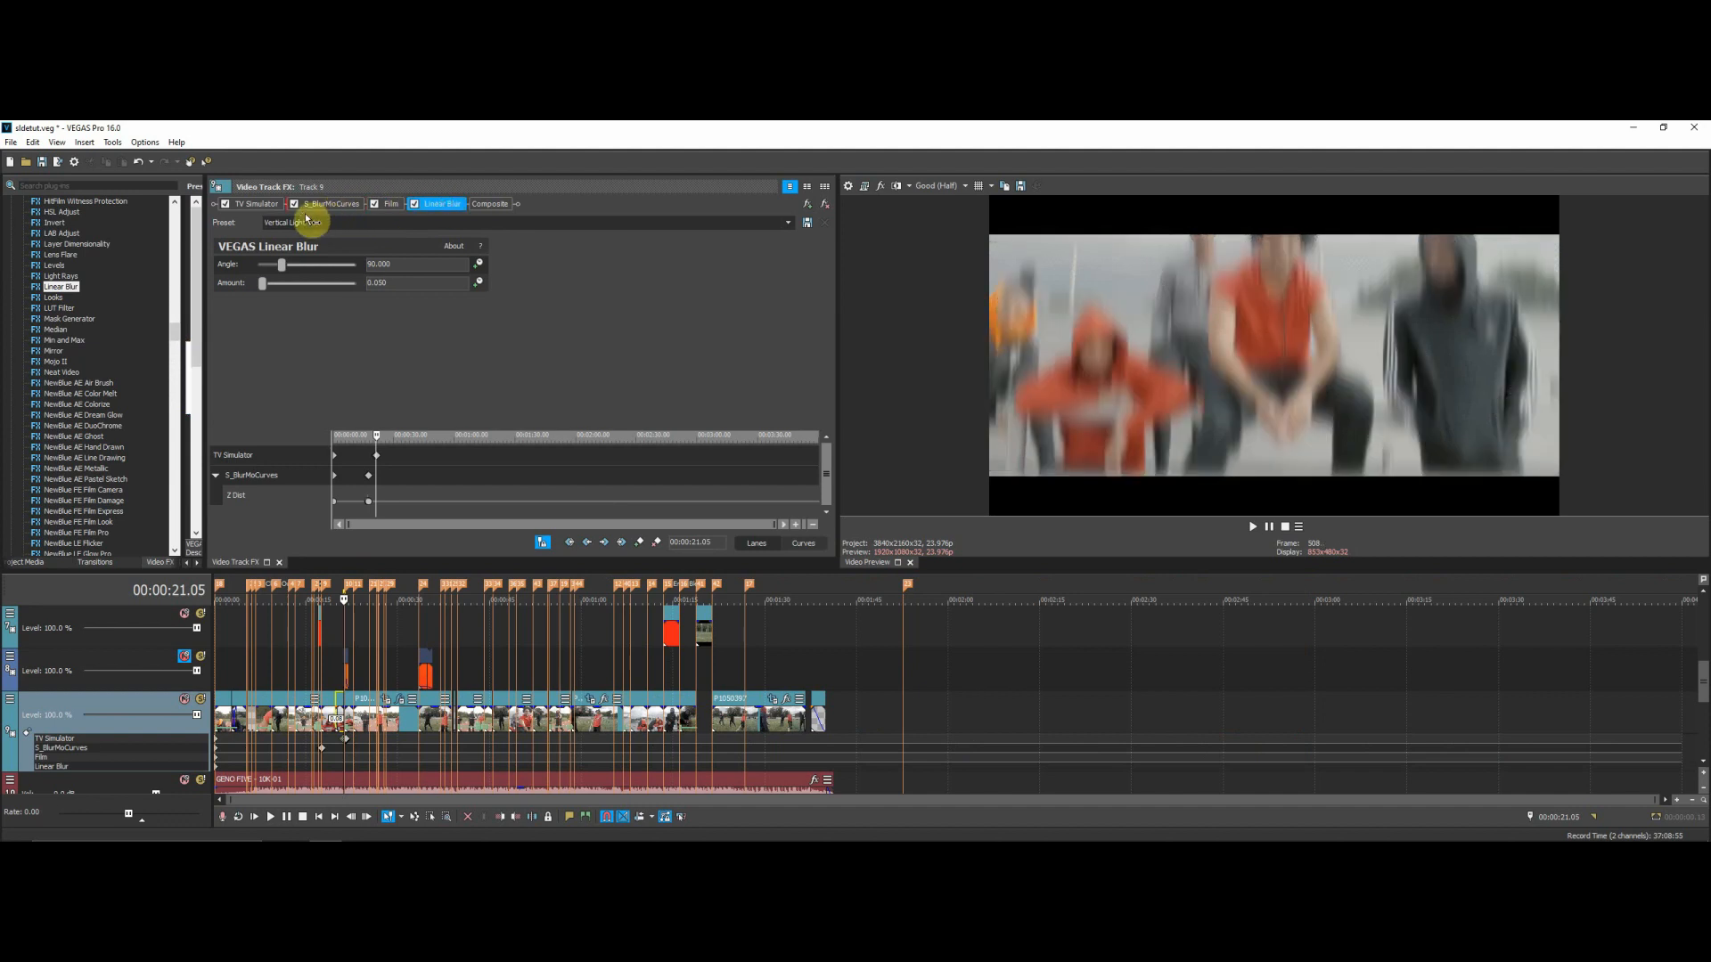
{"action": "left_click_drag", "start_coordinate": [330, 212], "coordinate": [319, 214]}
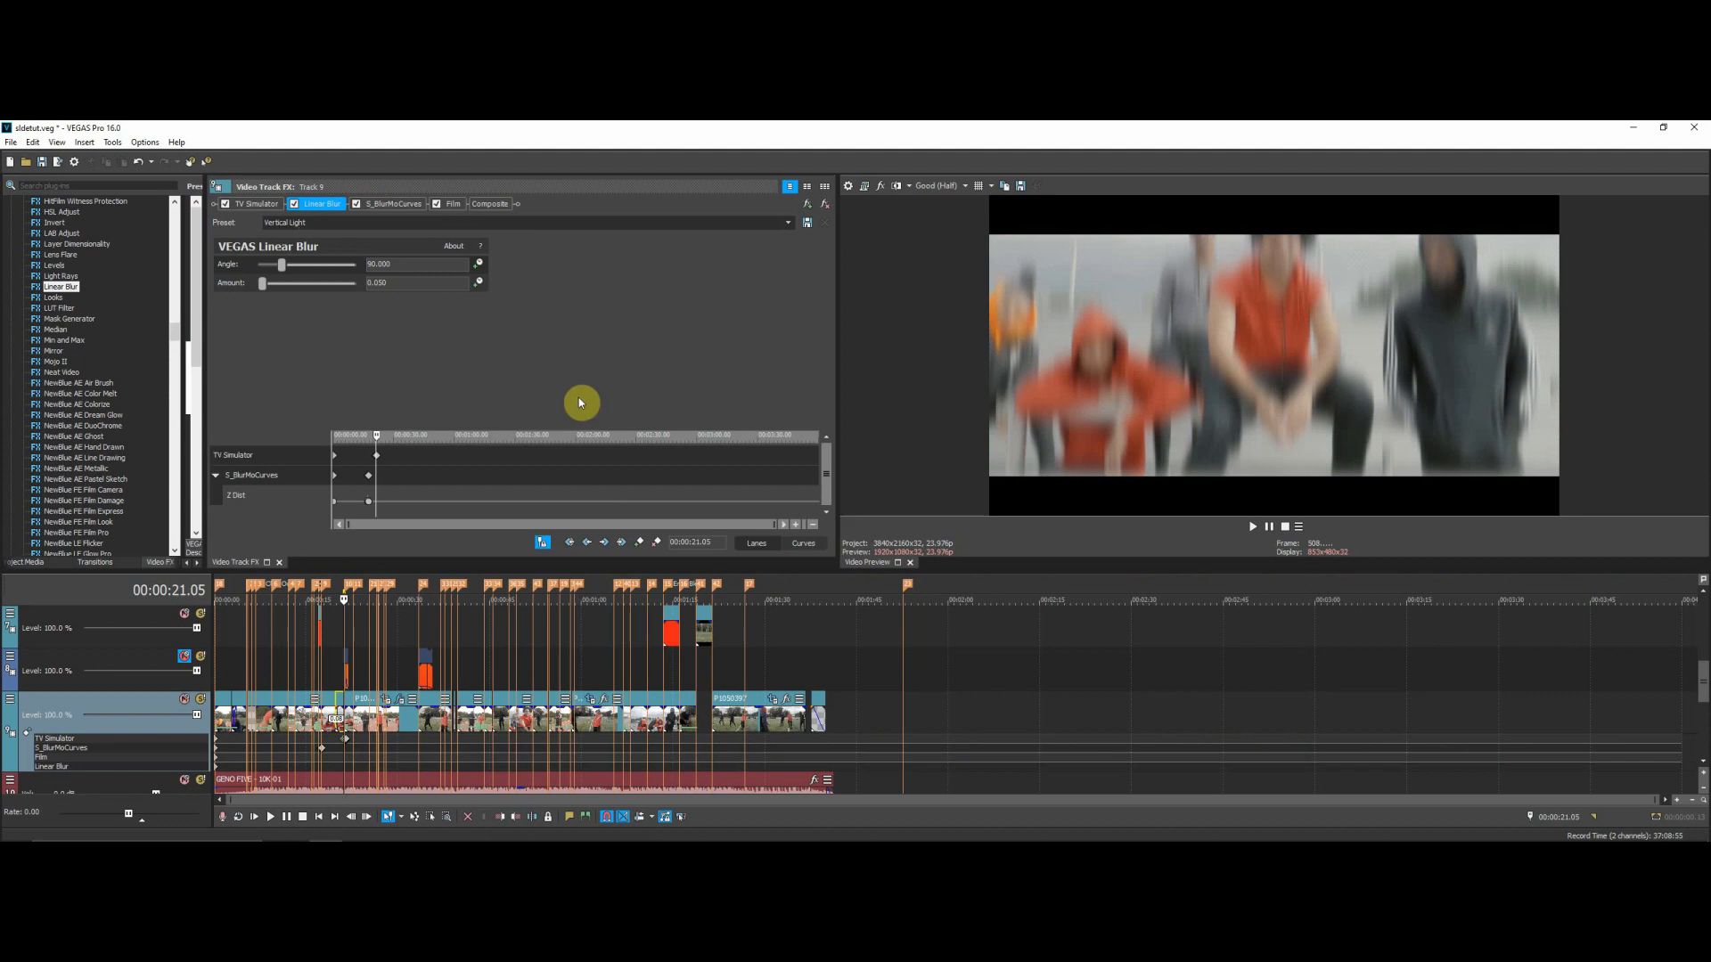
At 00:00:21.01, set the Linear Blur amount to 0, enable its animation and create a keyframe there.
{"action": "scroll", "coordinate": [1023, 737], "scroll_direction": "up", "scroll_amount": 8}
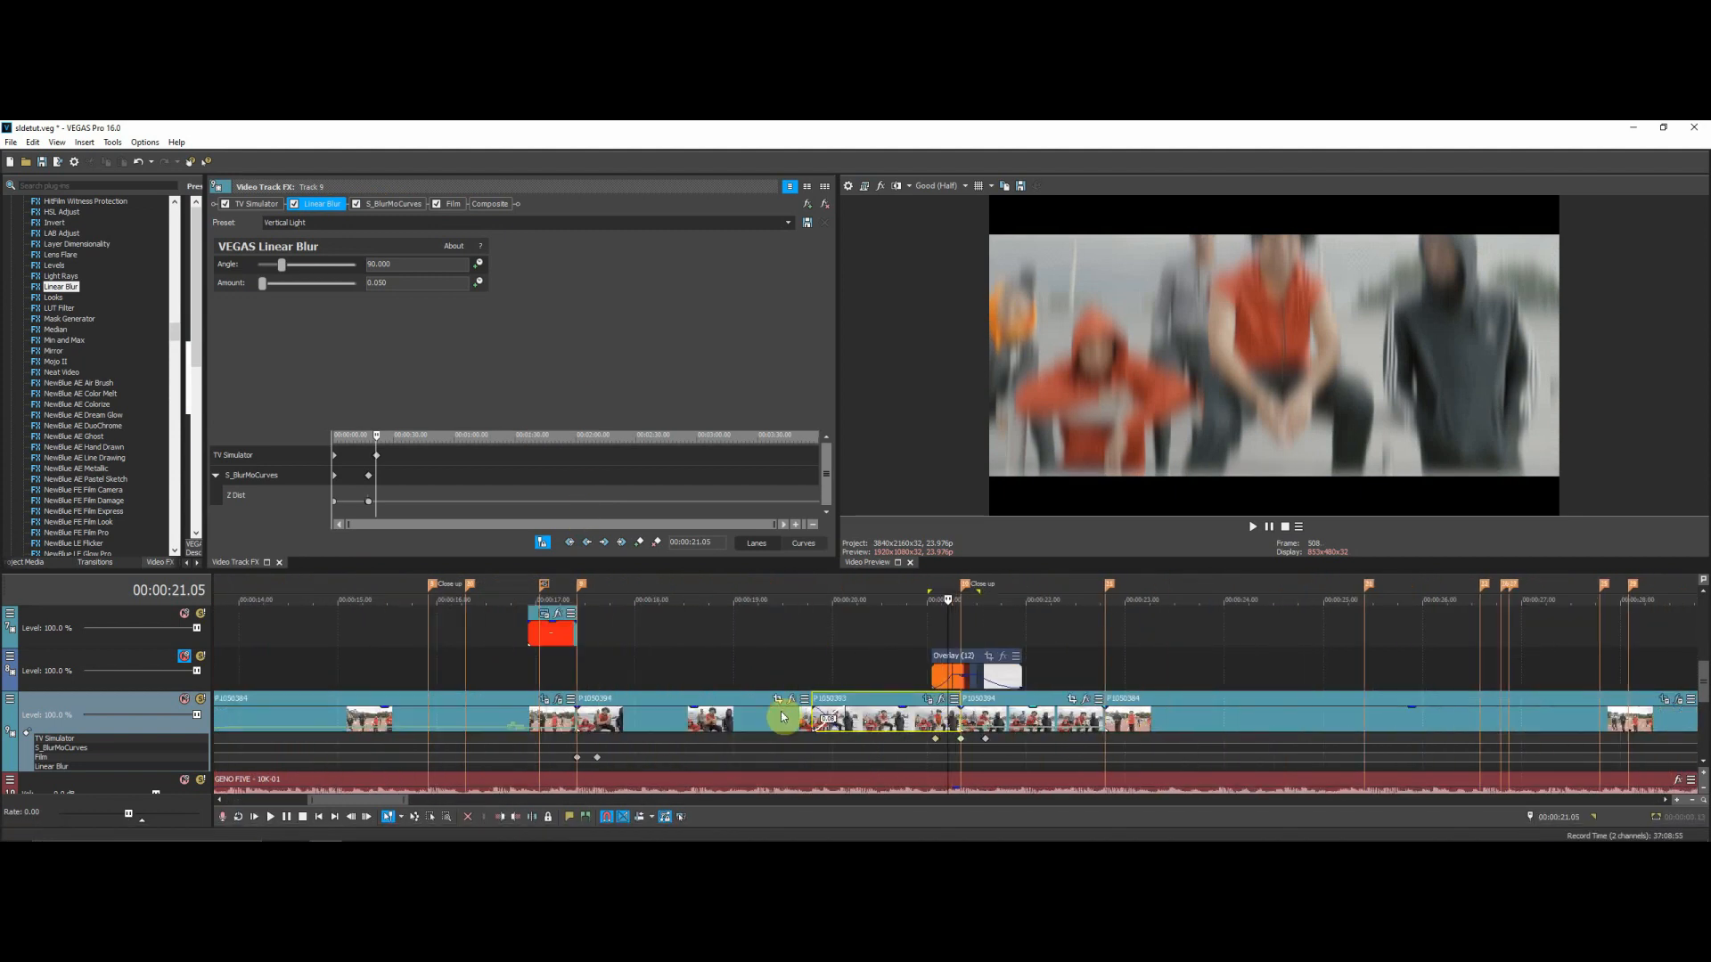
{"action": "scroll", "coordinate": [926, 724], "scroll_direction": "up", "scroll_amount": 4}
{"action": "left_click", "coordinate": [938, 725]}
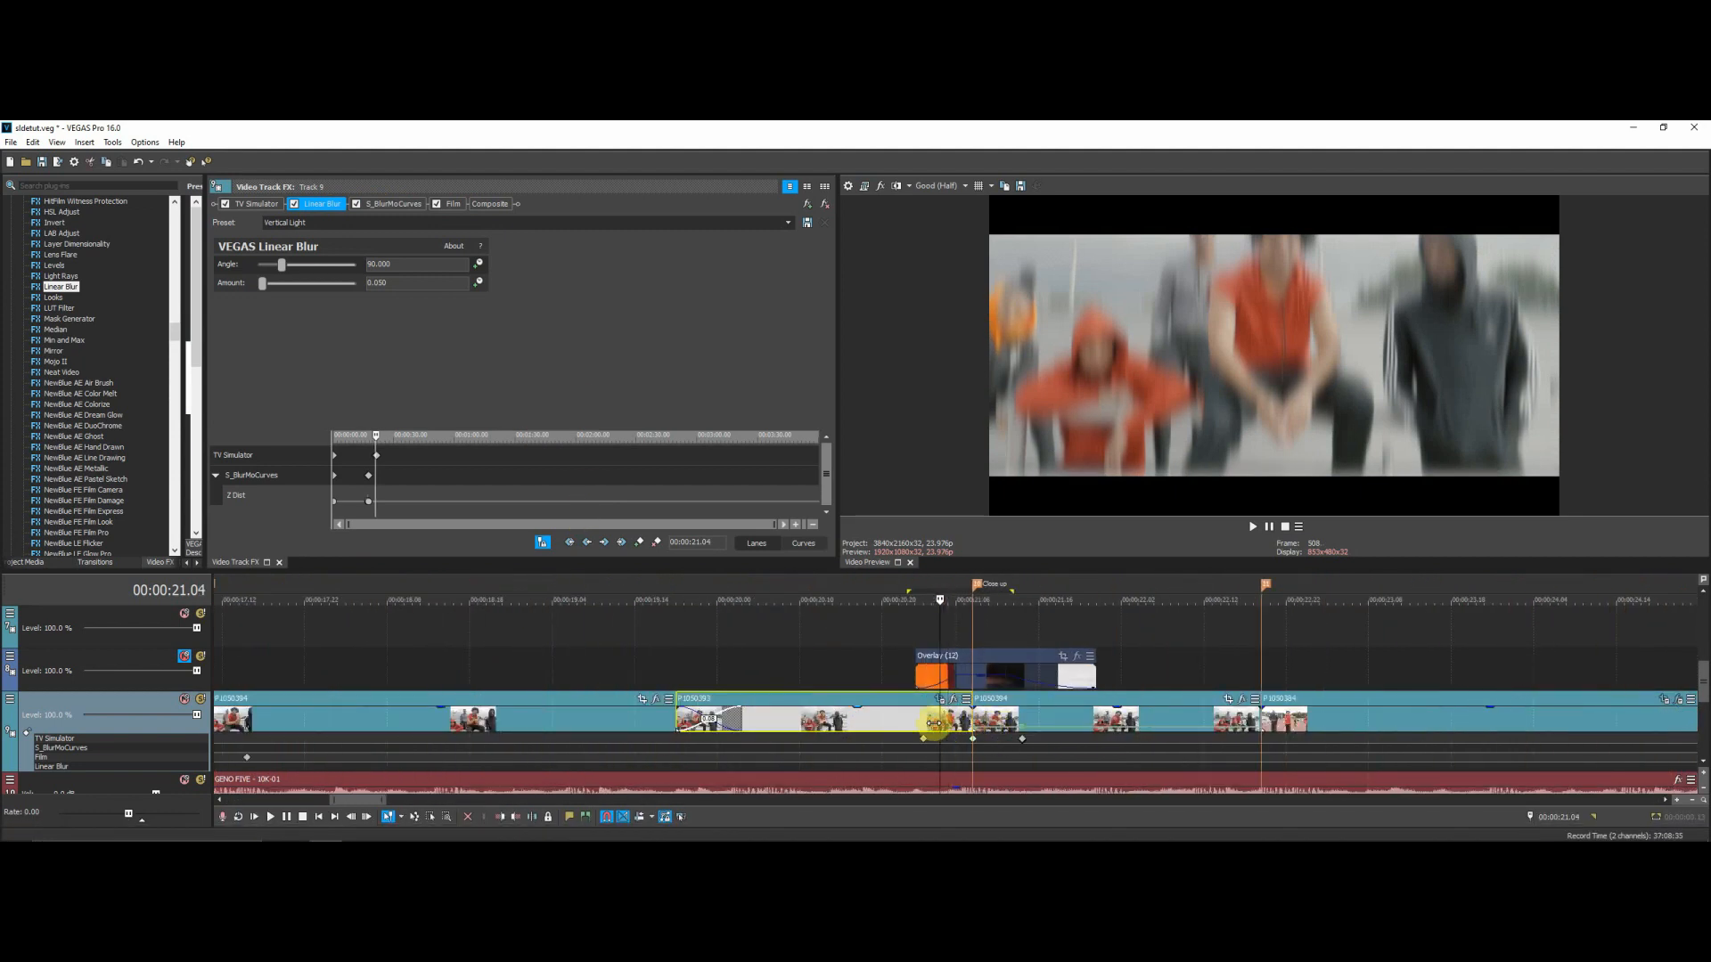
{"action": "left_click", "coordinate": [916, 727]}
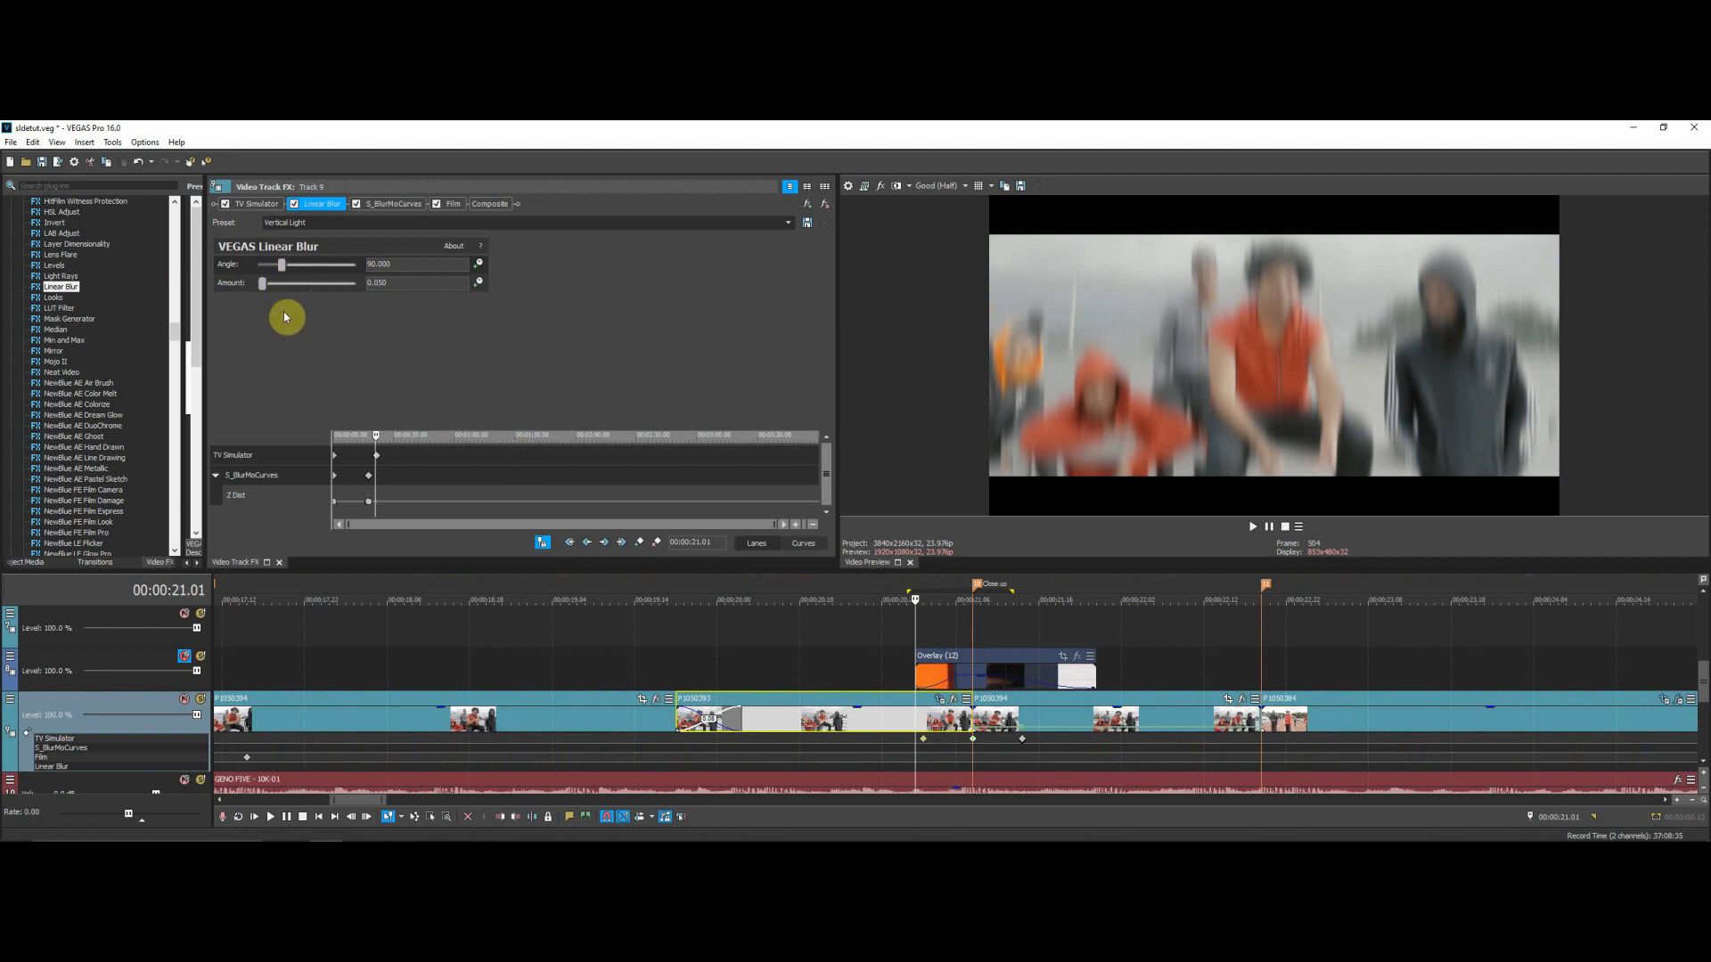
{"action": "left_click_drag", "start_coordinate": [264, 289], "coordinate": [211, 297]}
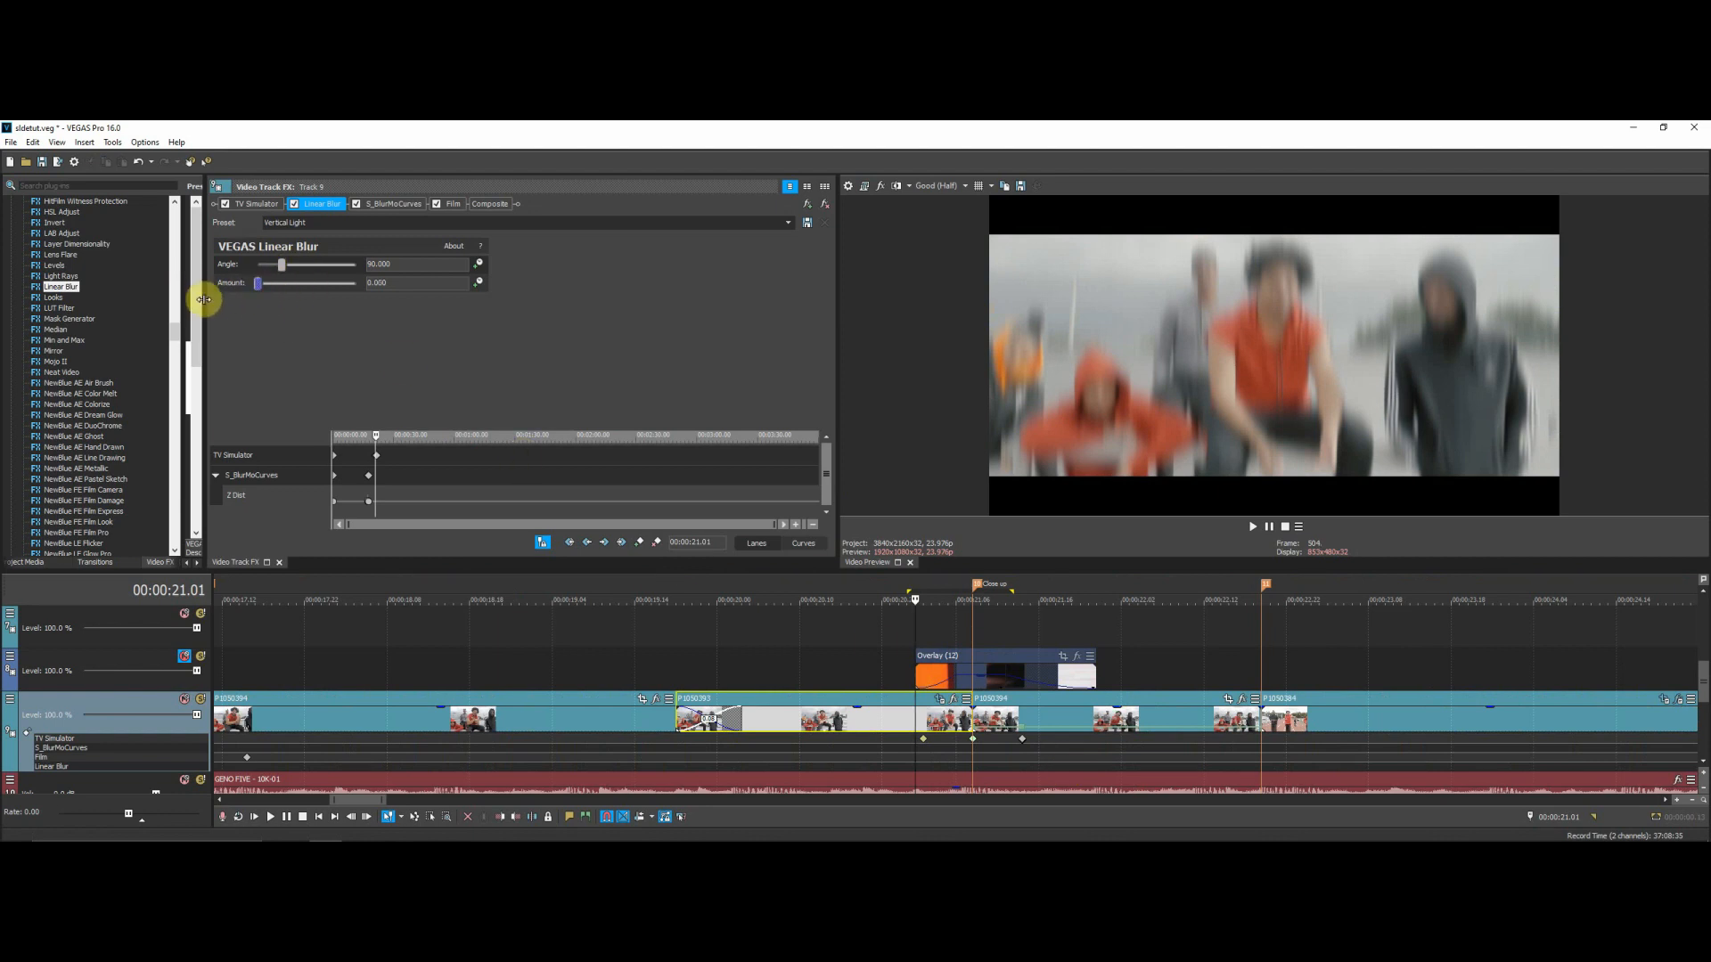
{"action": "left_click", "coordinate": [479, 284]}
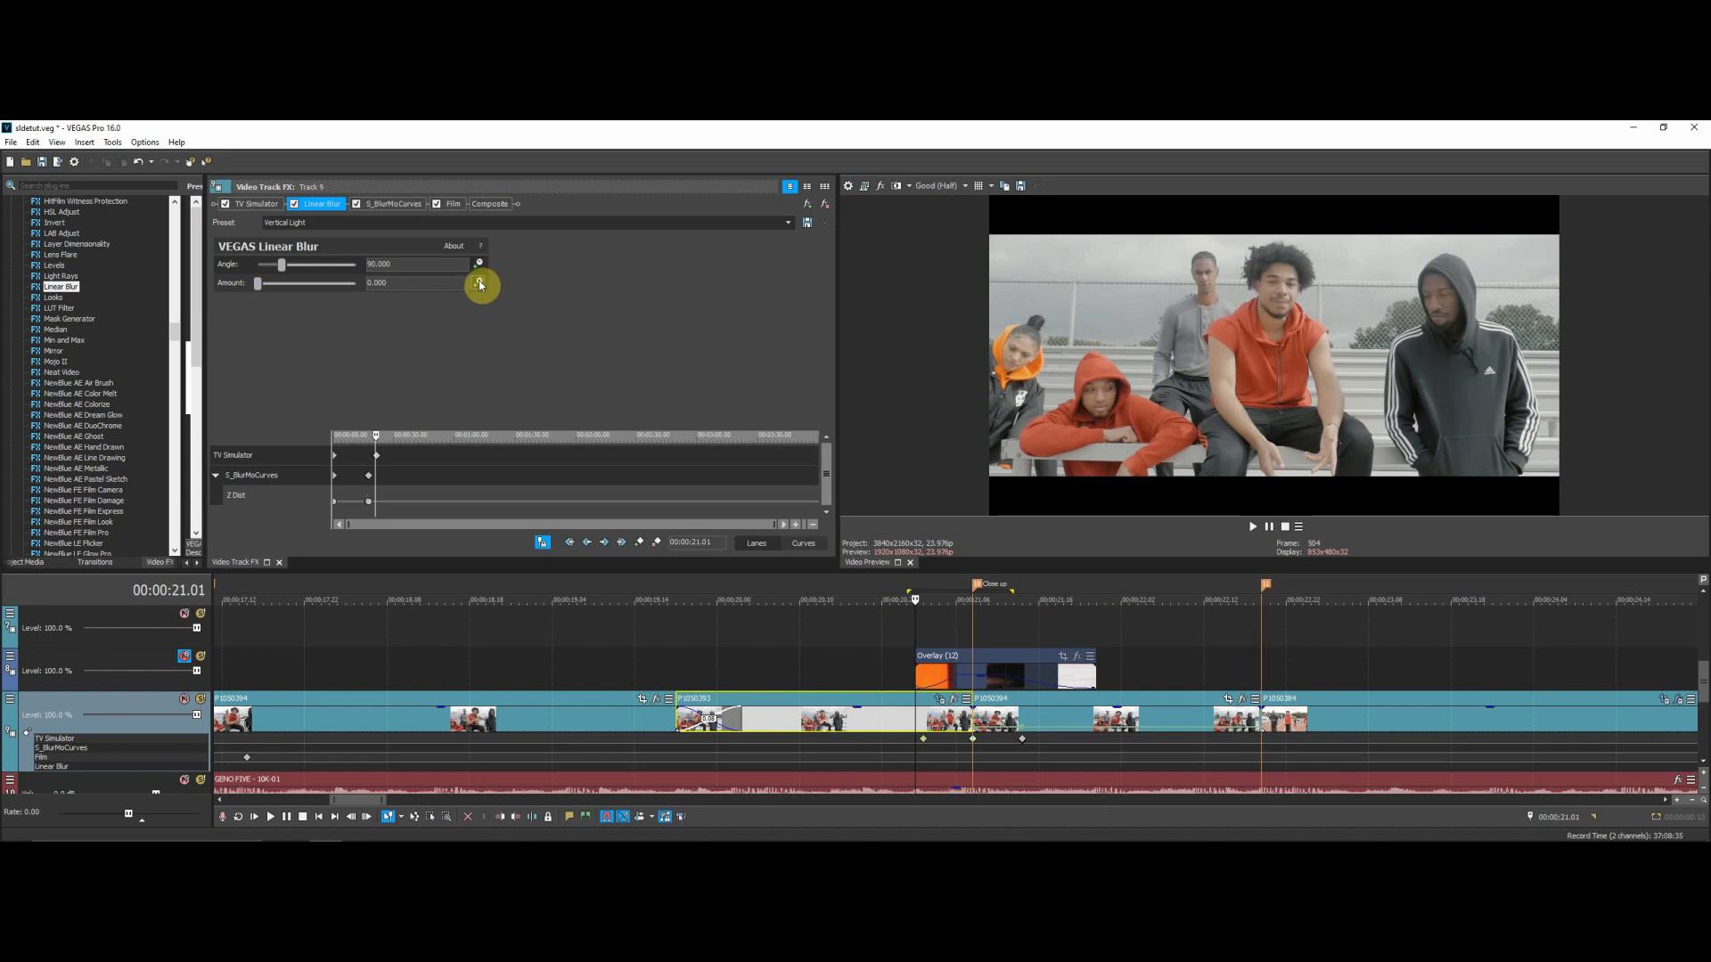
{"action": "left_click", "coordinate": [480, 285]}
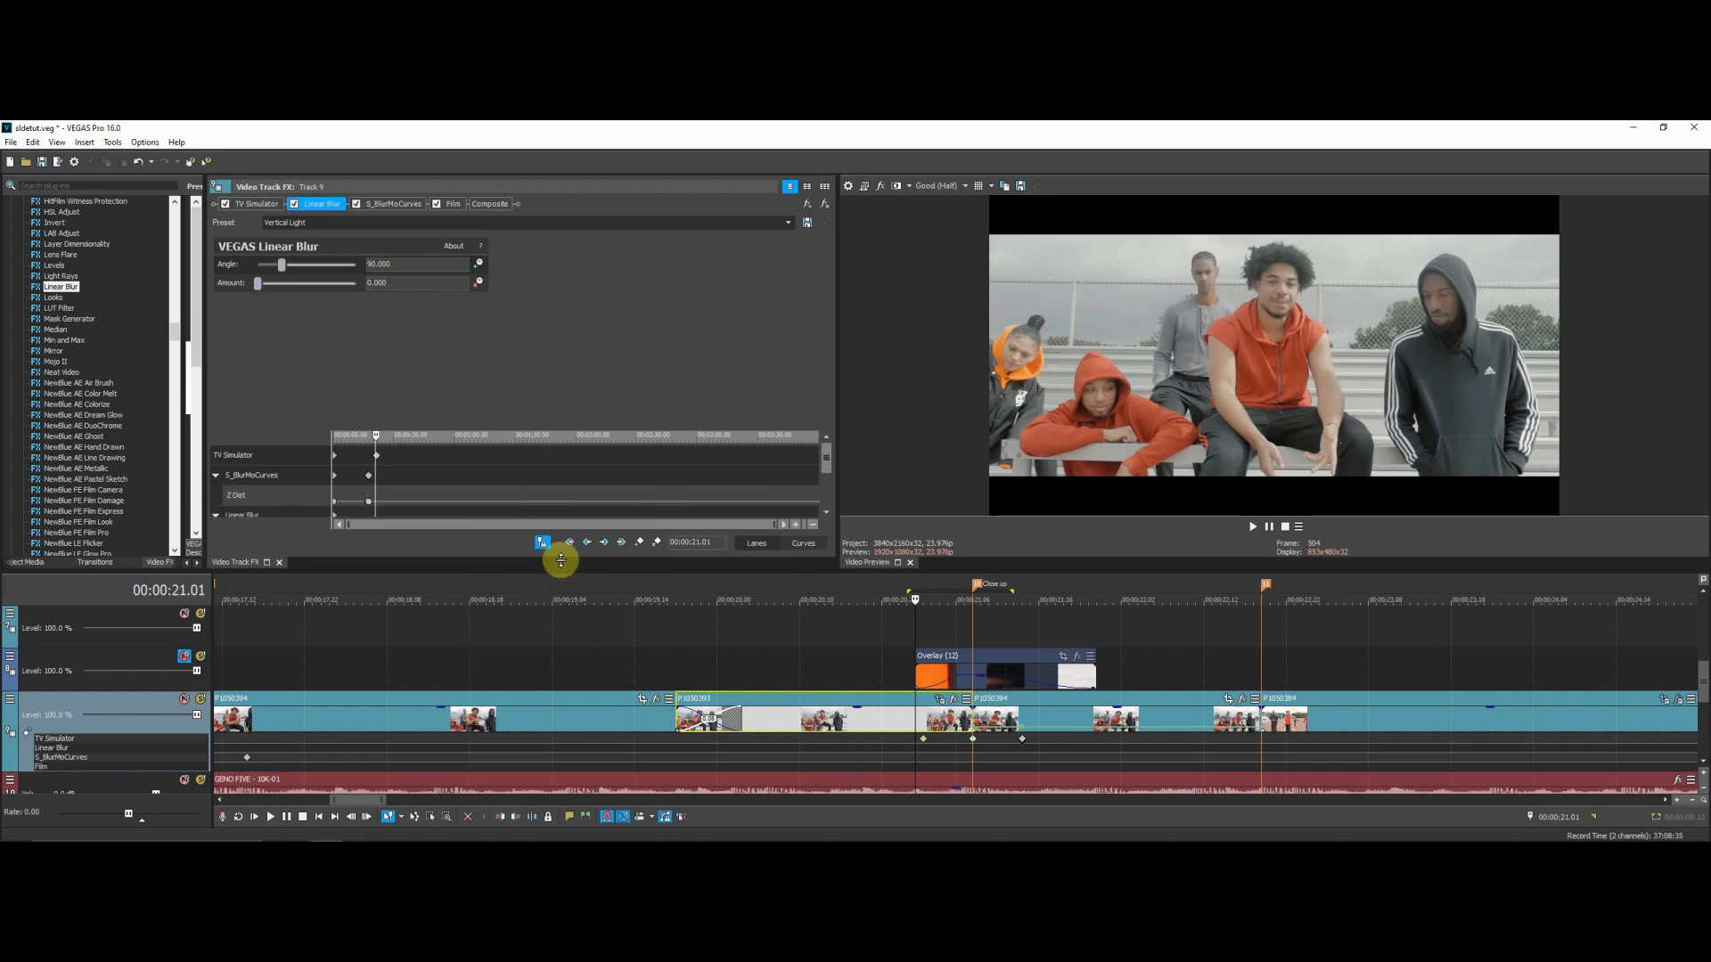
{"action": "left_click", "coordinate": [640, 543]}
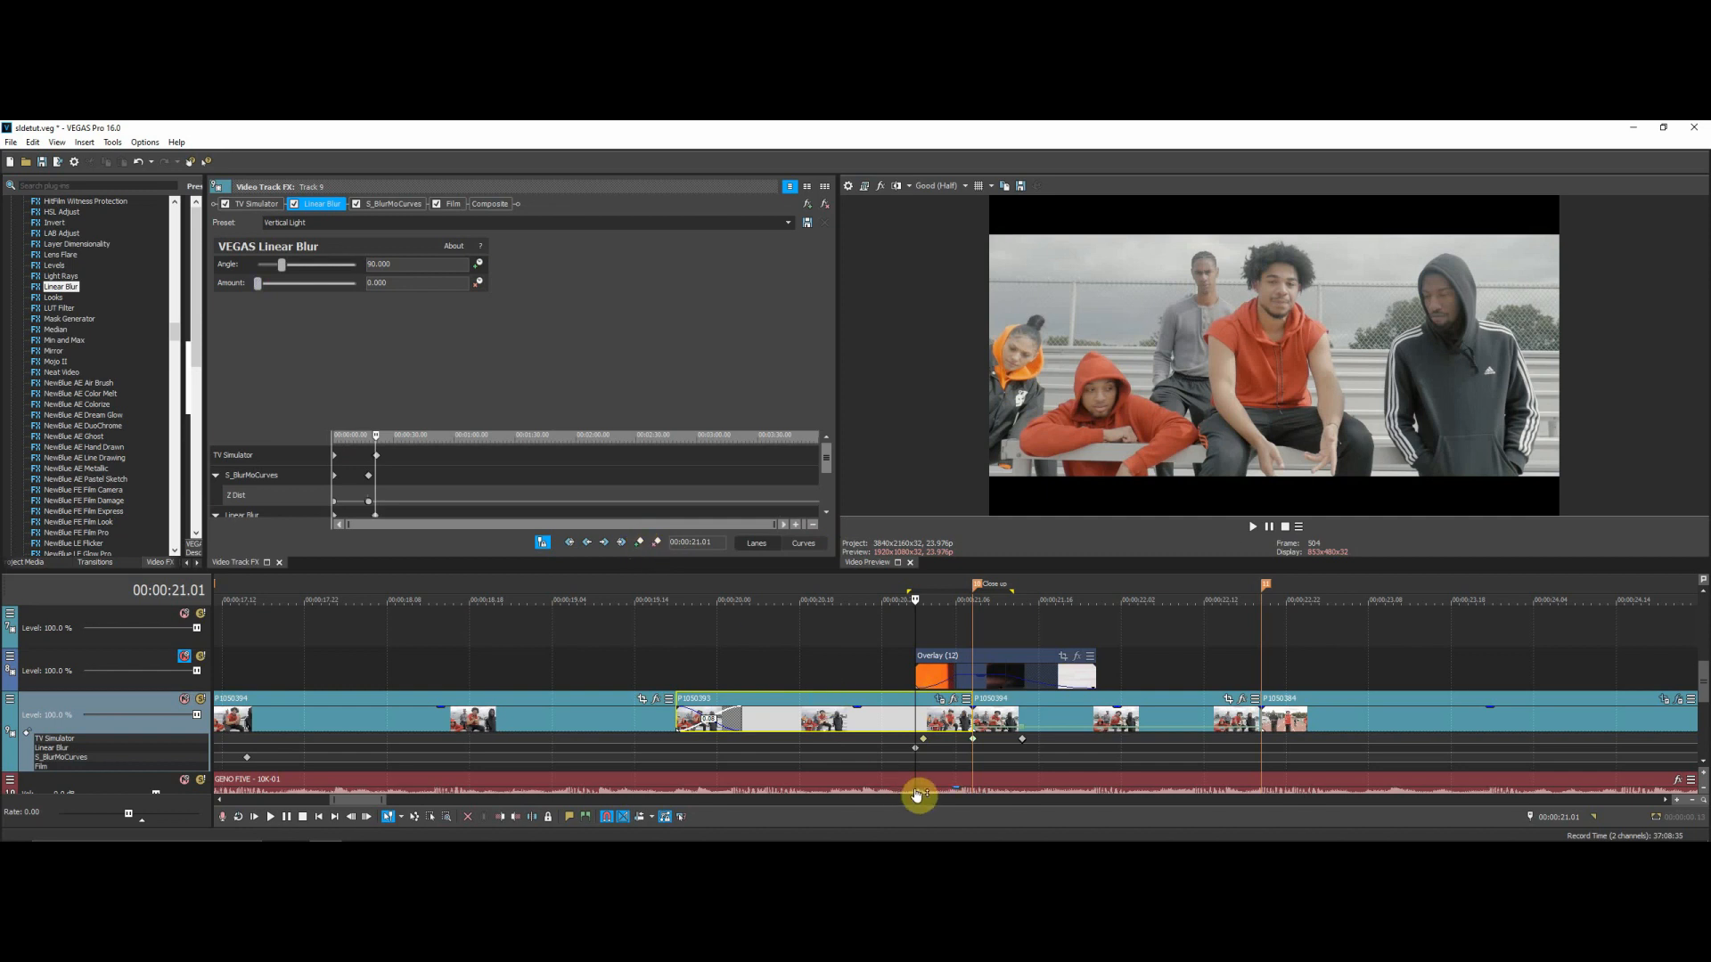
At the Close up cut, 00:00:21.08, keyframe the Linear Blur amount at 0.031.
{"action": "scroll", "coordinate": [999, 720], "scroll_direction": "up", "scroll_amount": 4}
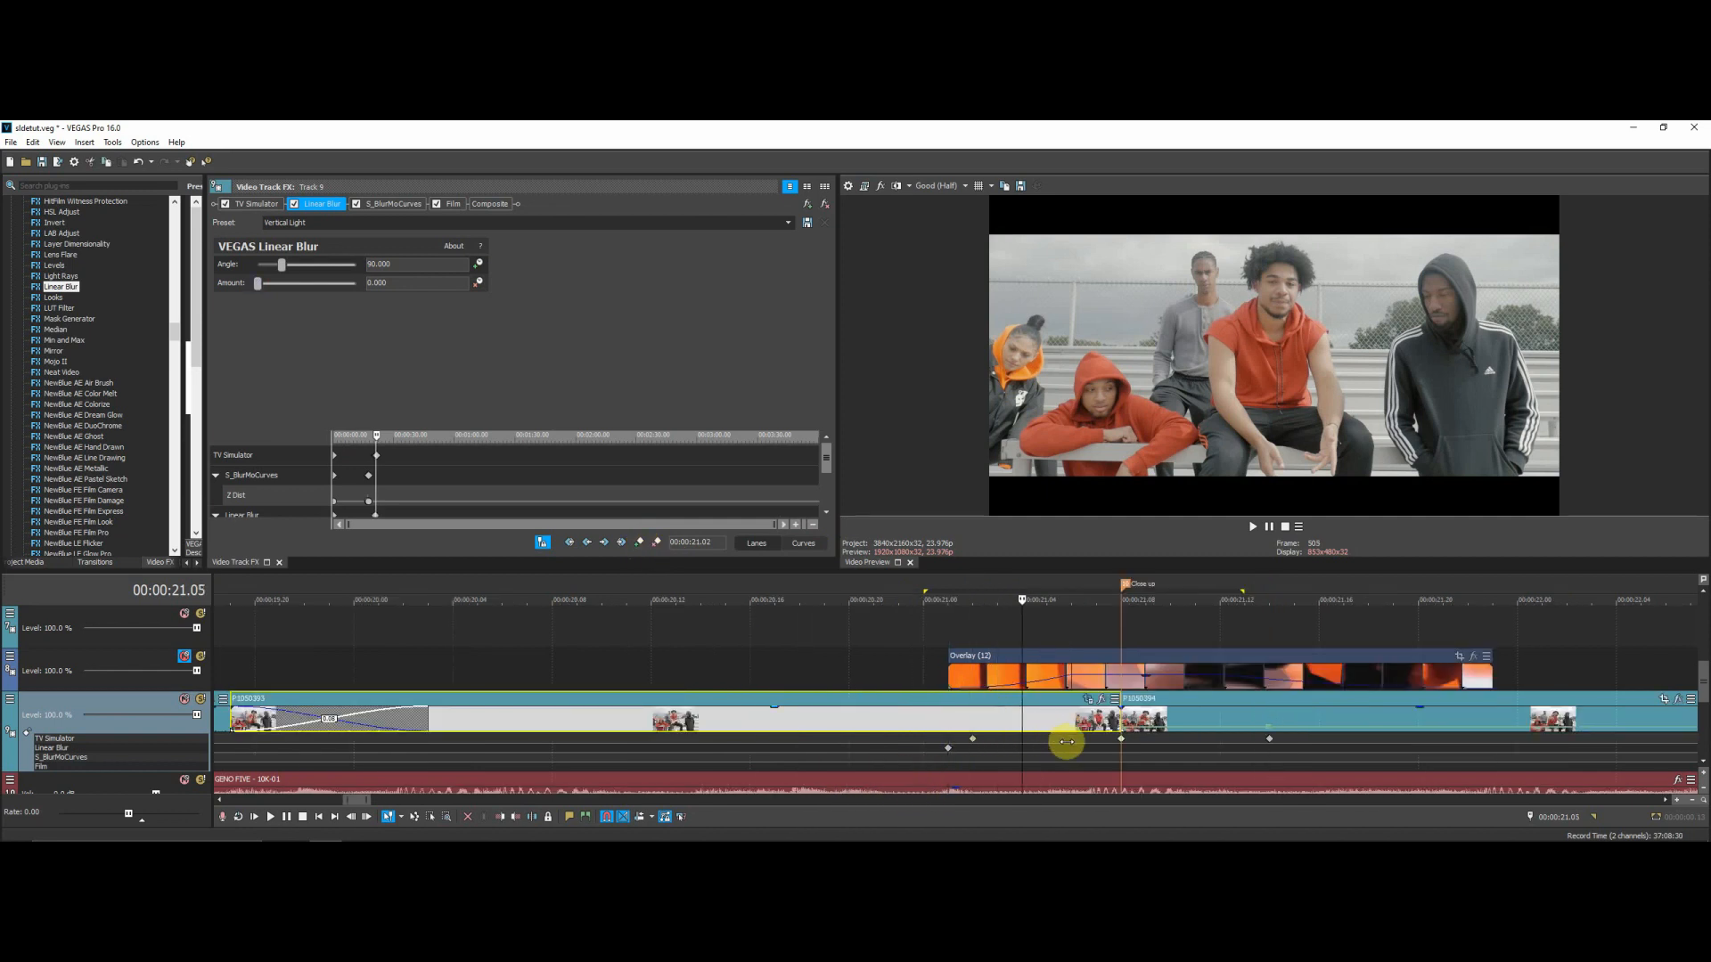
{"action": "left_click", "coordinate": [1119, 737]}
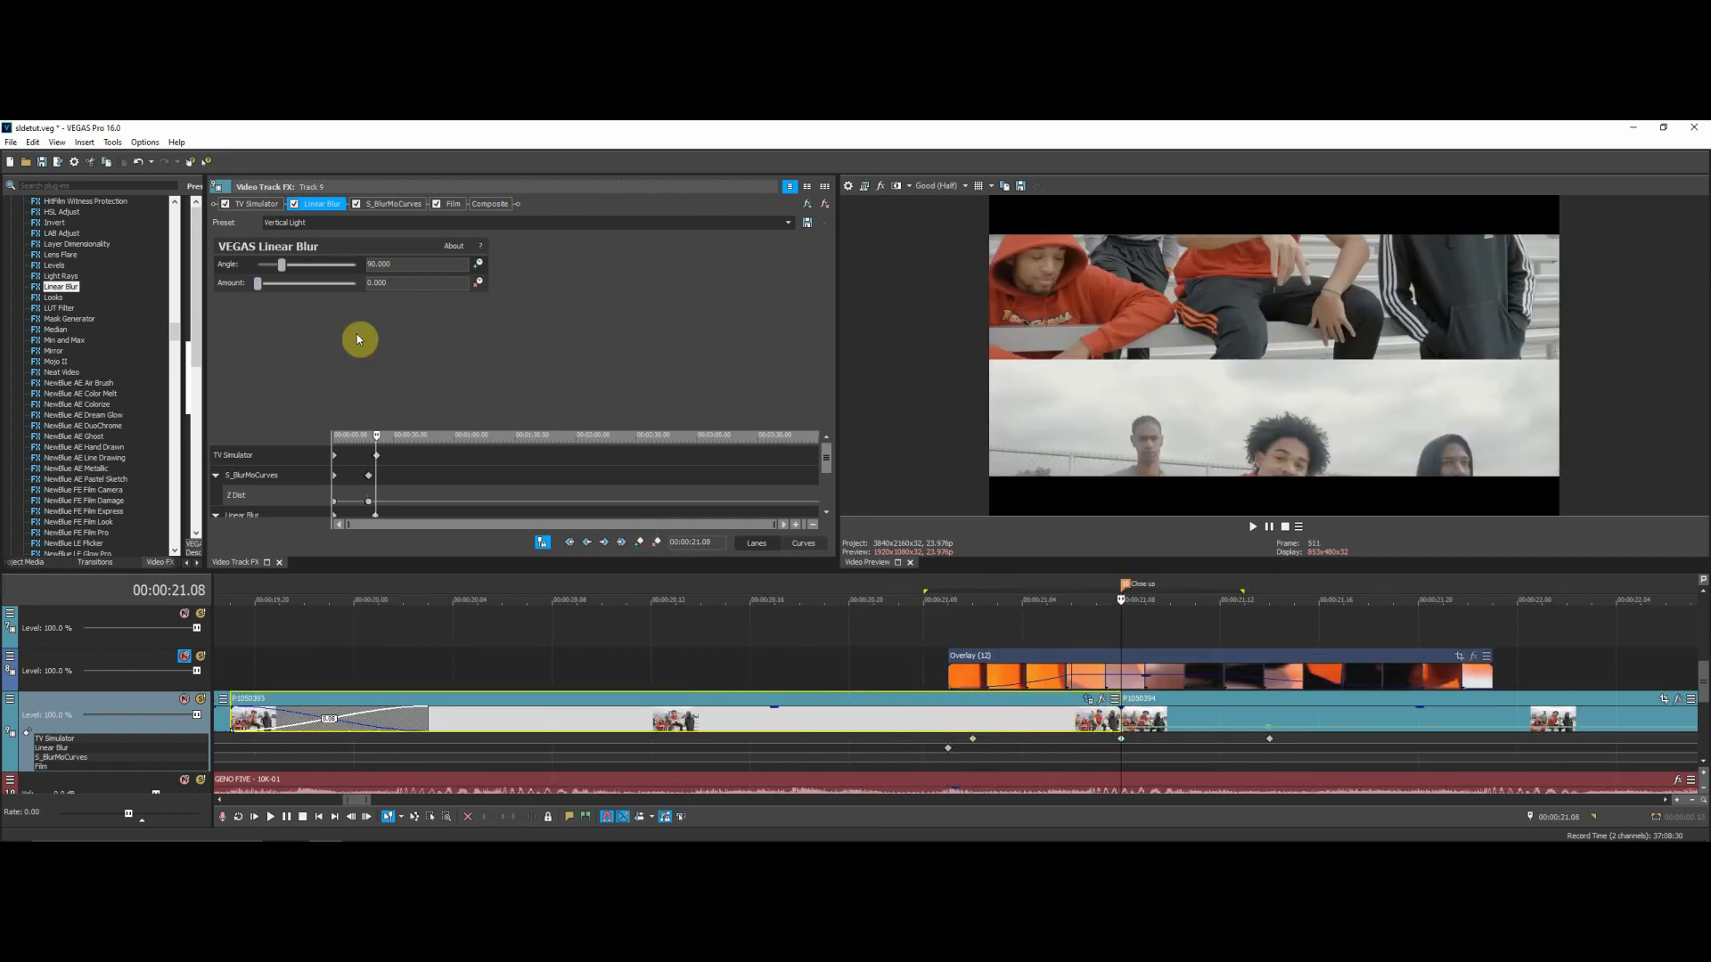
{"action": "left_click_drag", "start_coordinate": [255, 285], "coordinate": [260, 287]}
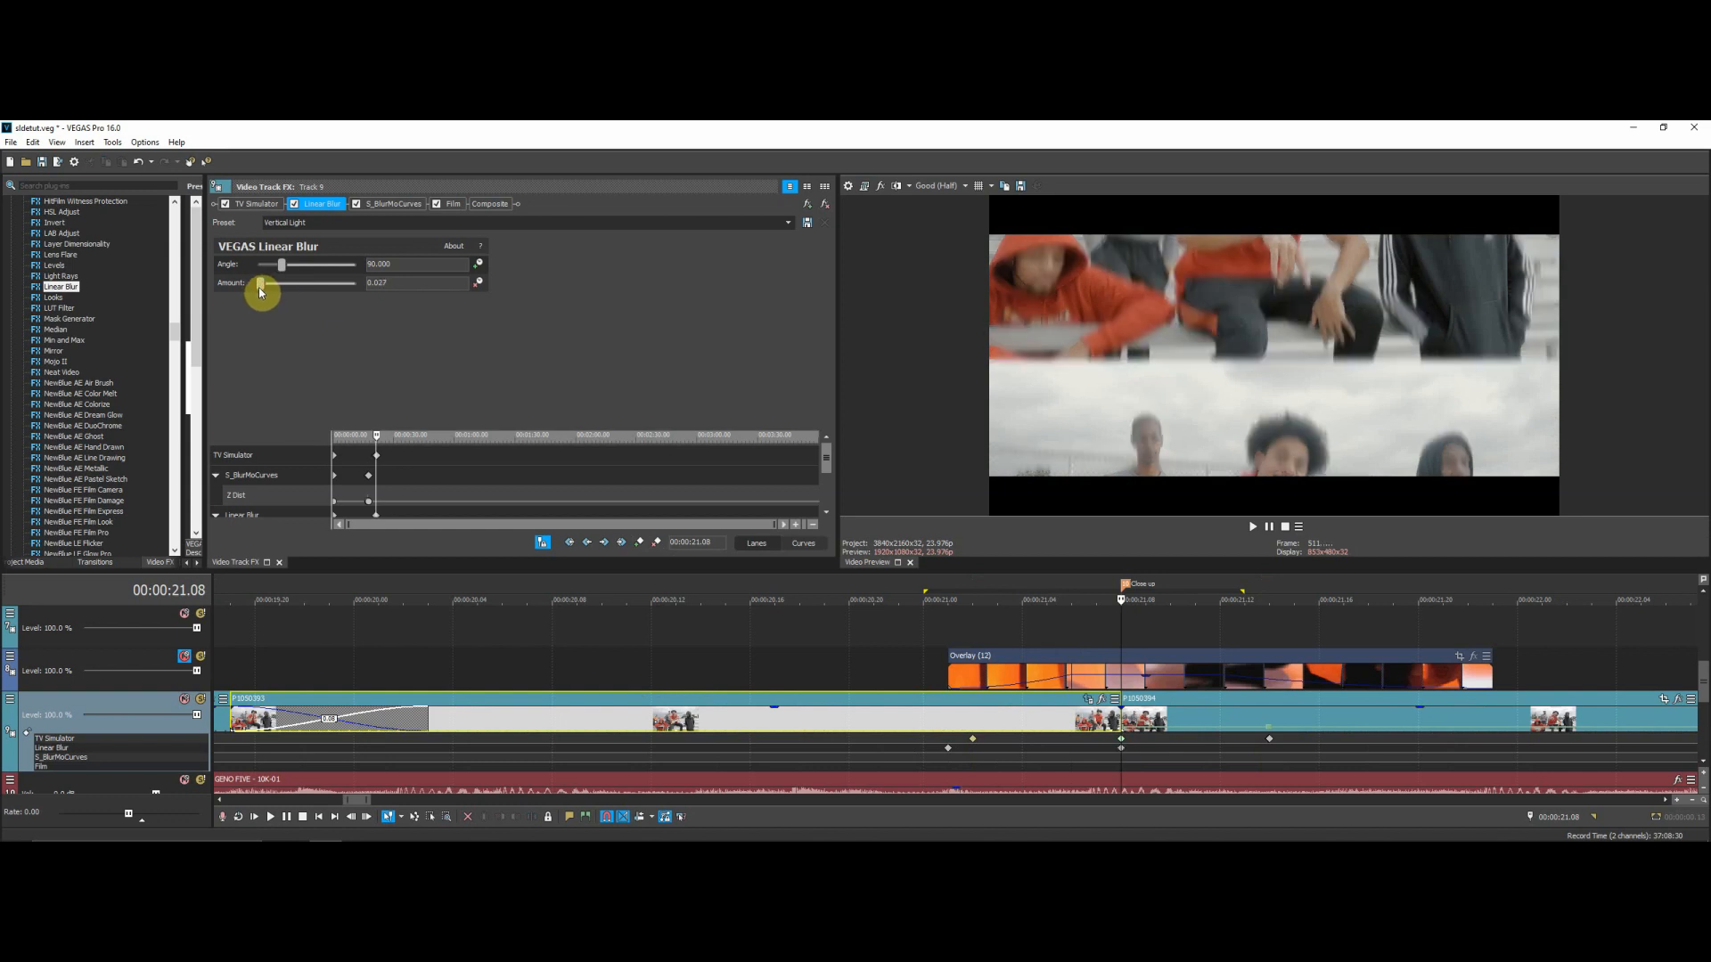
{"action": "left_click_drag", "start_coordinate": [259, 287], "coordinate": [269, 290]}
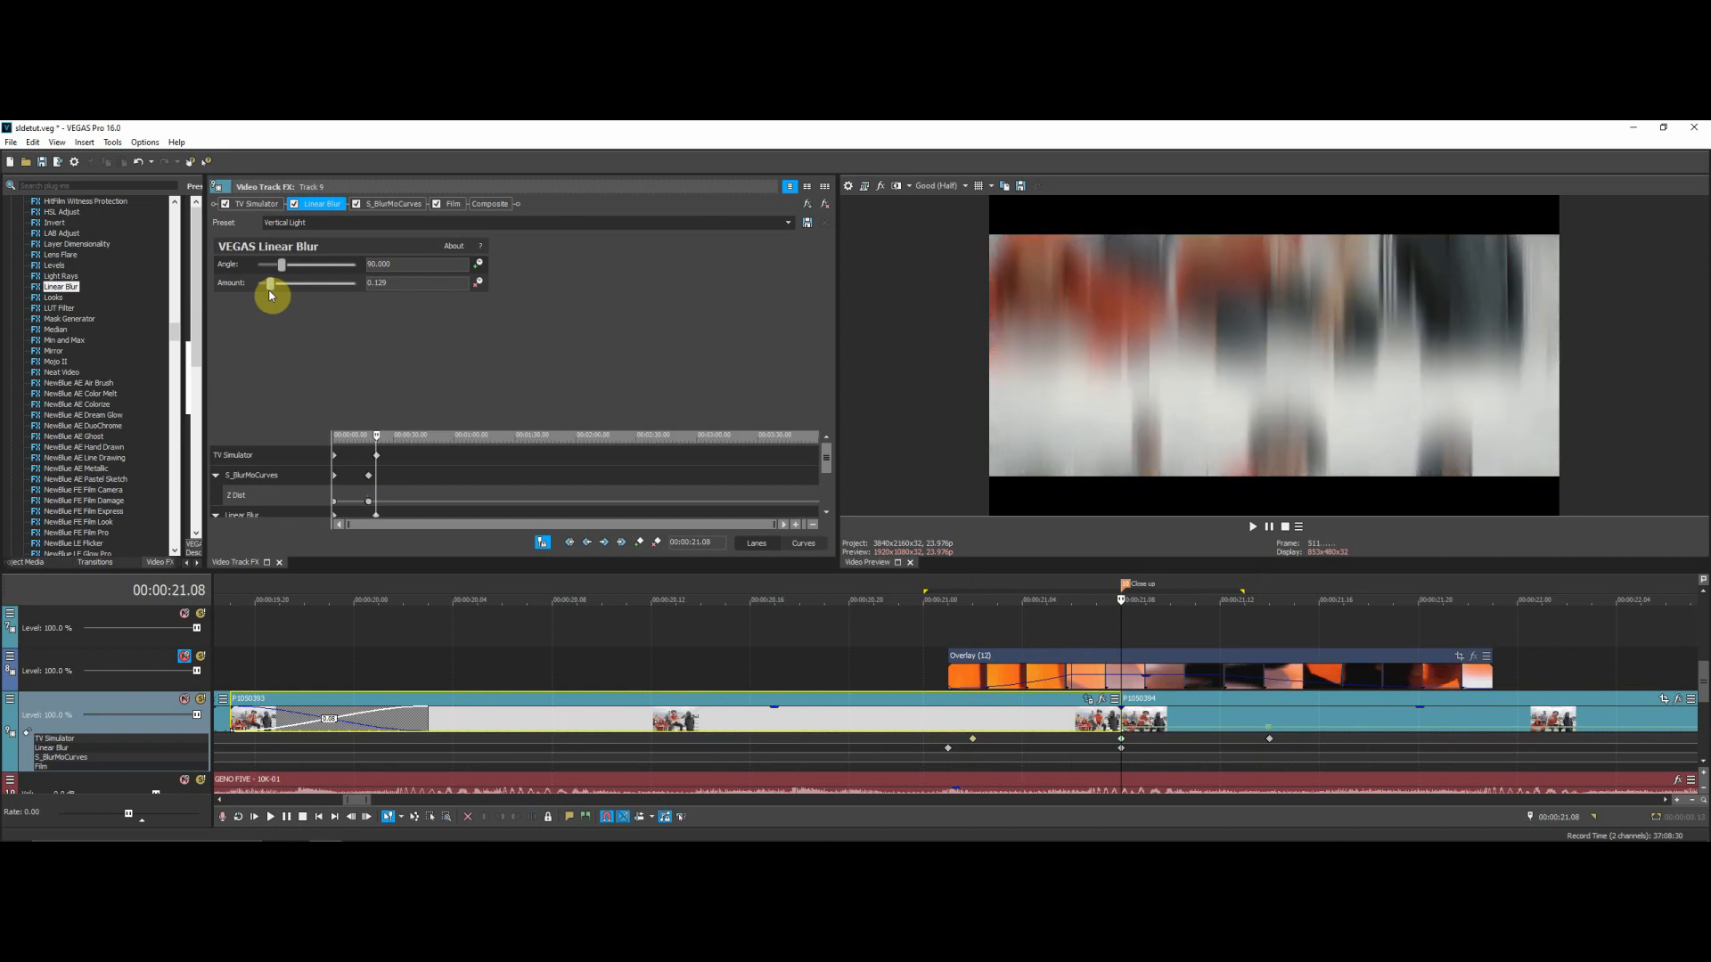
{"action": "left_click_drag", "start_coordinate": [263, 303], "coordinate": [263, 303]}
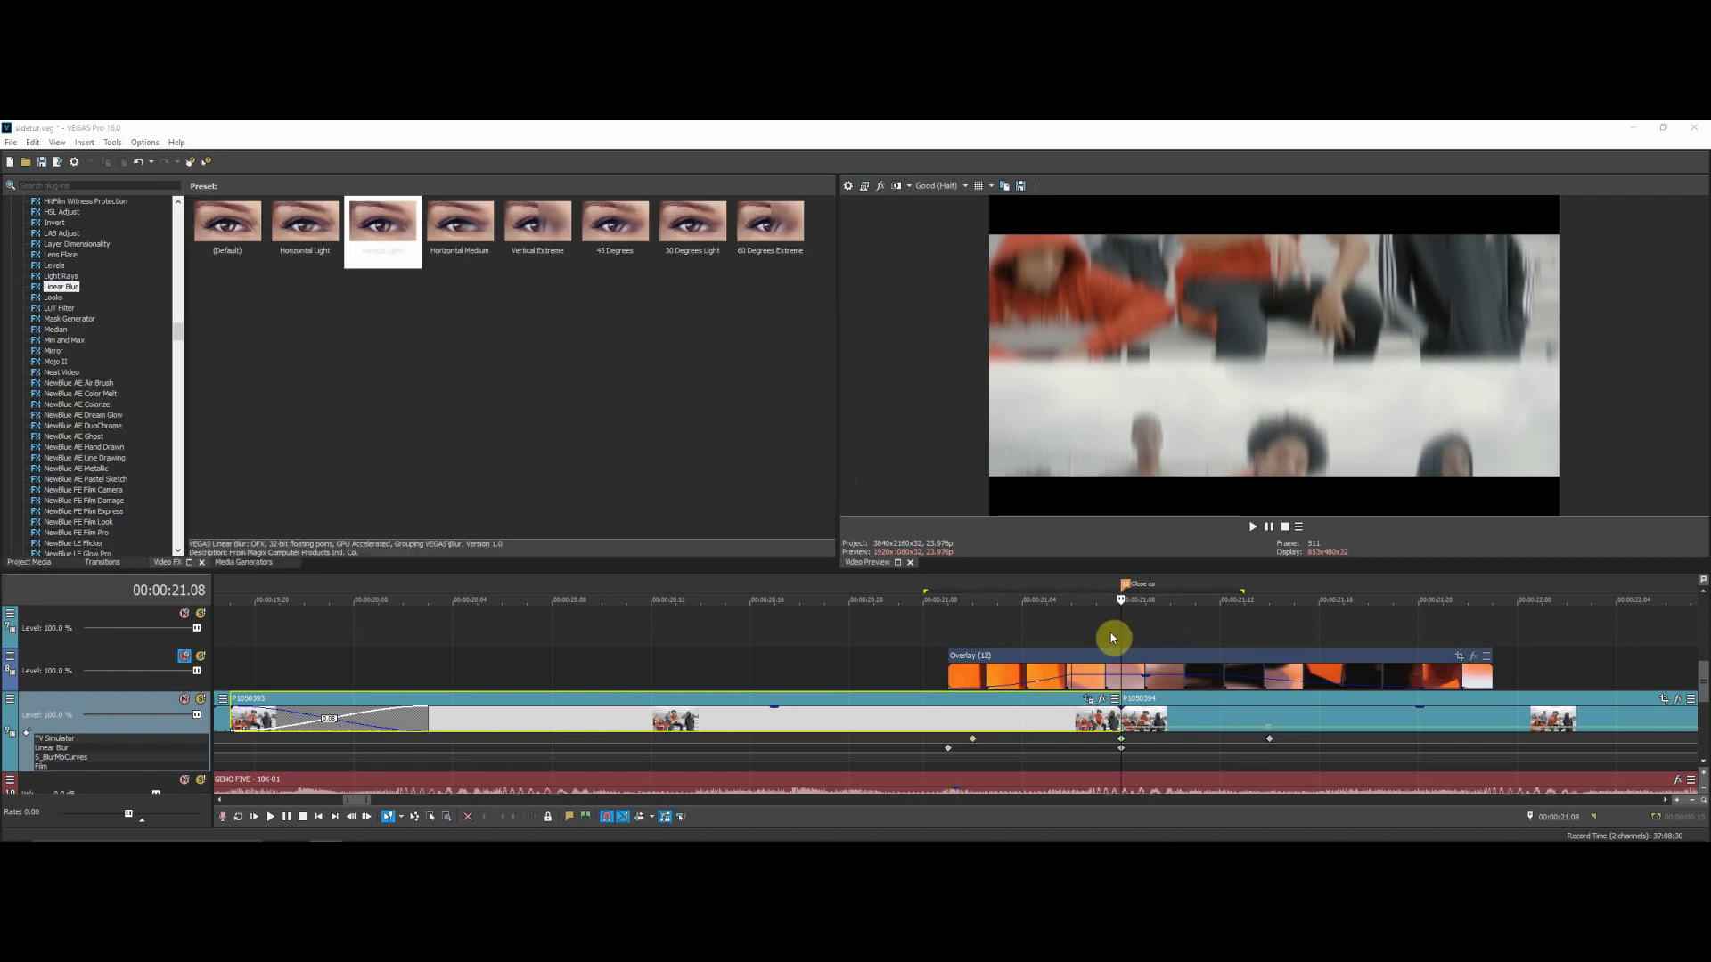
Reopen the track's Linear Blur settings and keyframe the amount back to 0 at 00:00:21.15.
{"action": "left_click", "coordinate": [54, 749]}
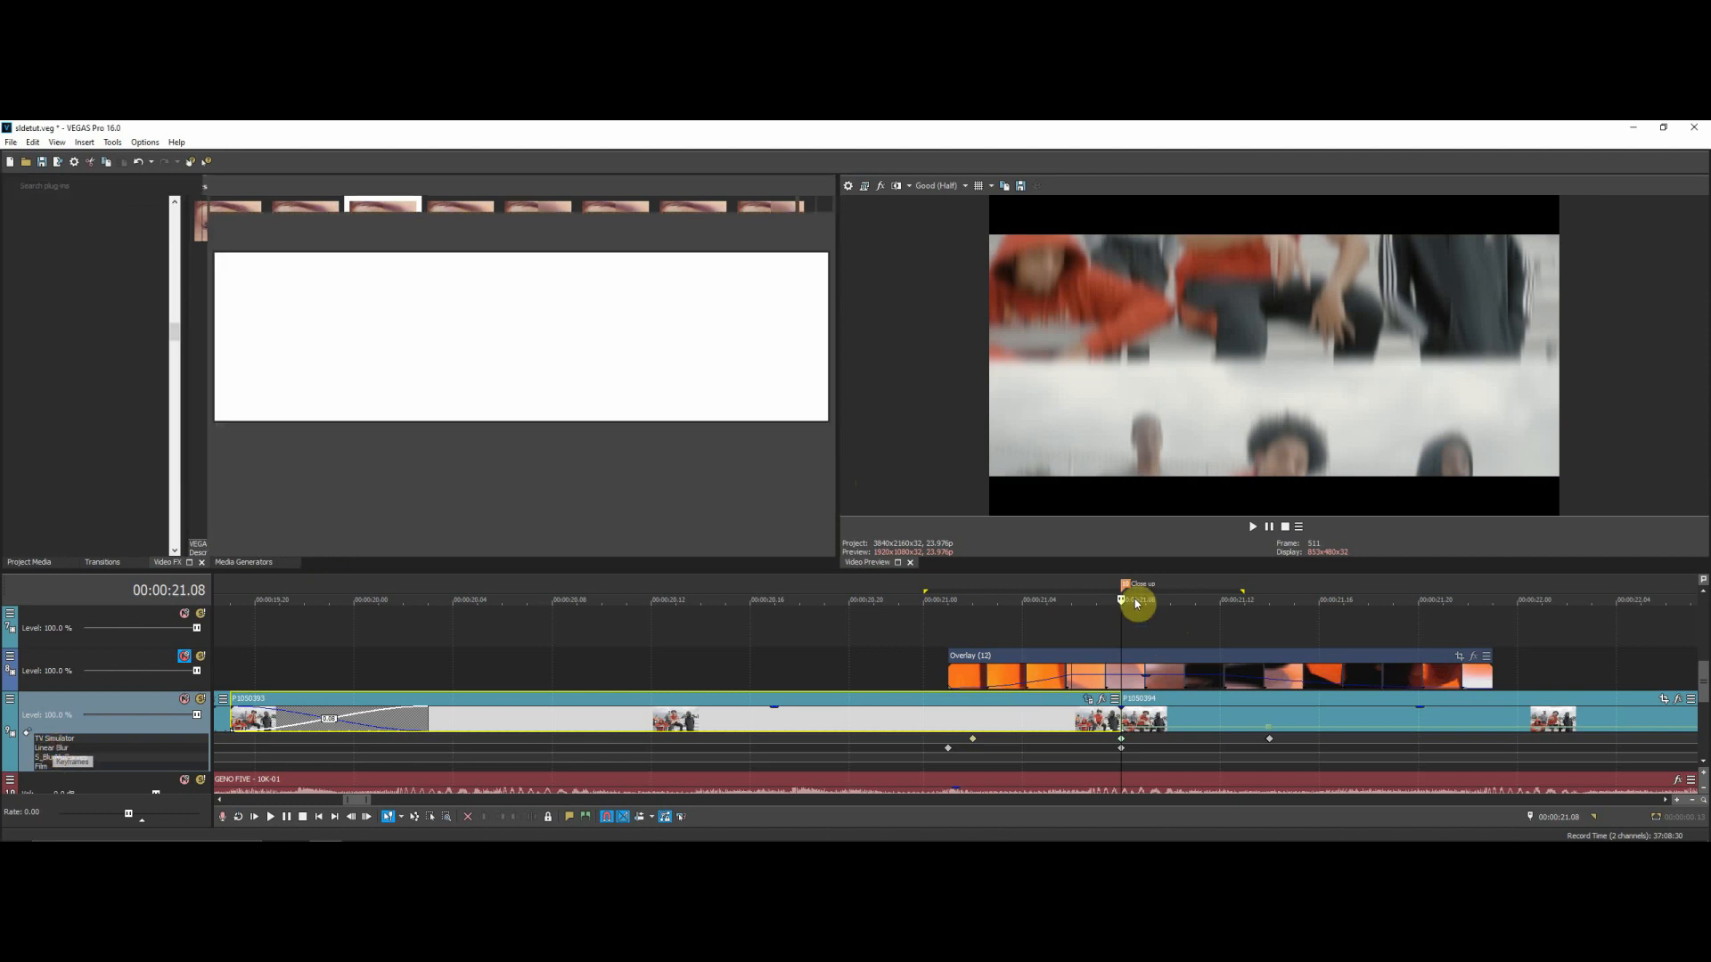
{"action": "left_click_drag", "start_coordinate": [1119, 647], "coordinate": [1286, 675]}
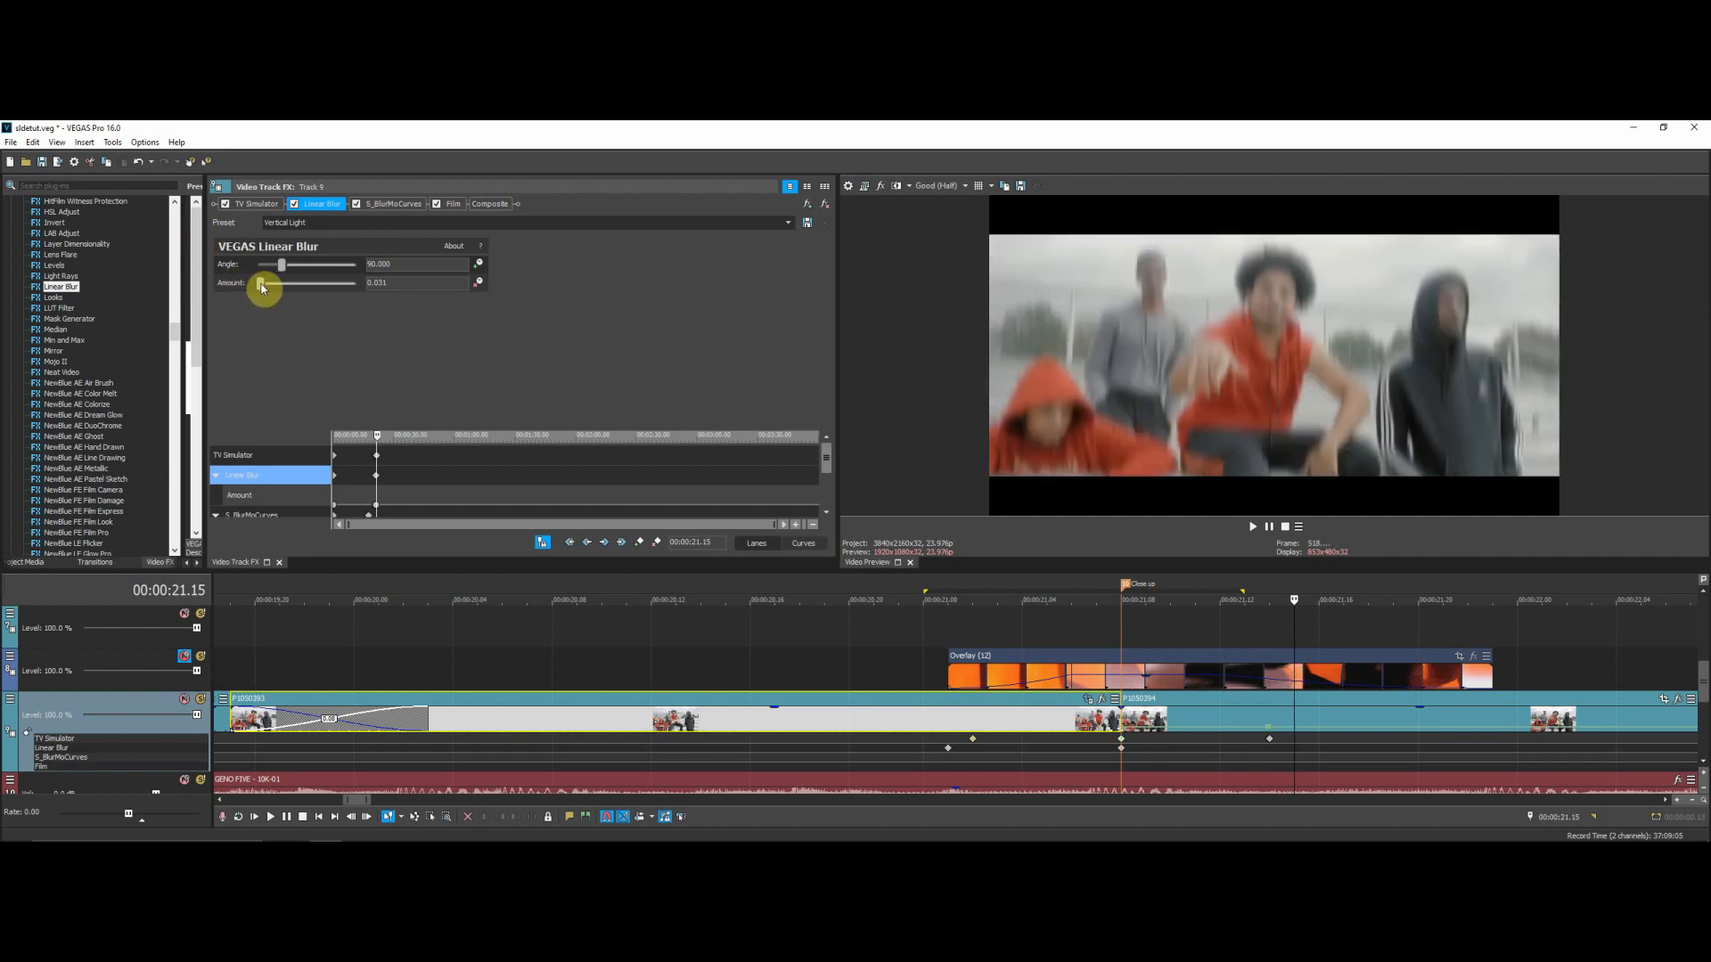
{"action": "left_click", "coordinate": [229, 285]}
{"action": "double_click", "coordinate": [230, 293]}
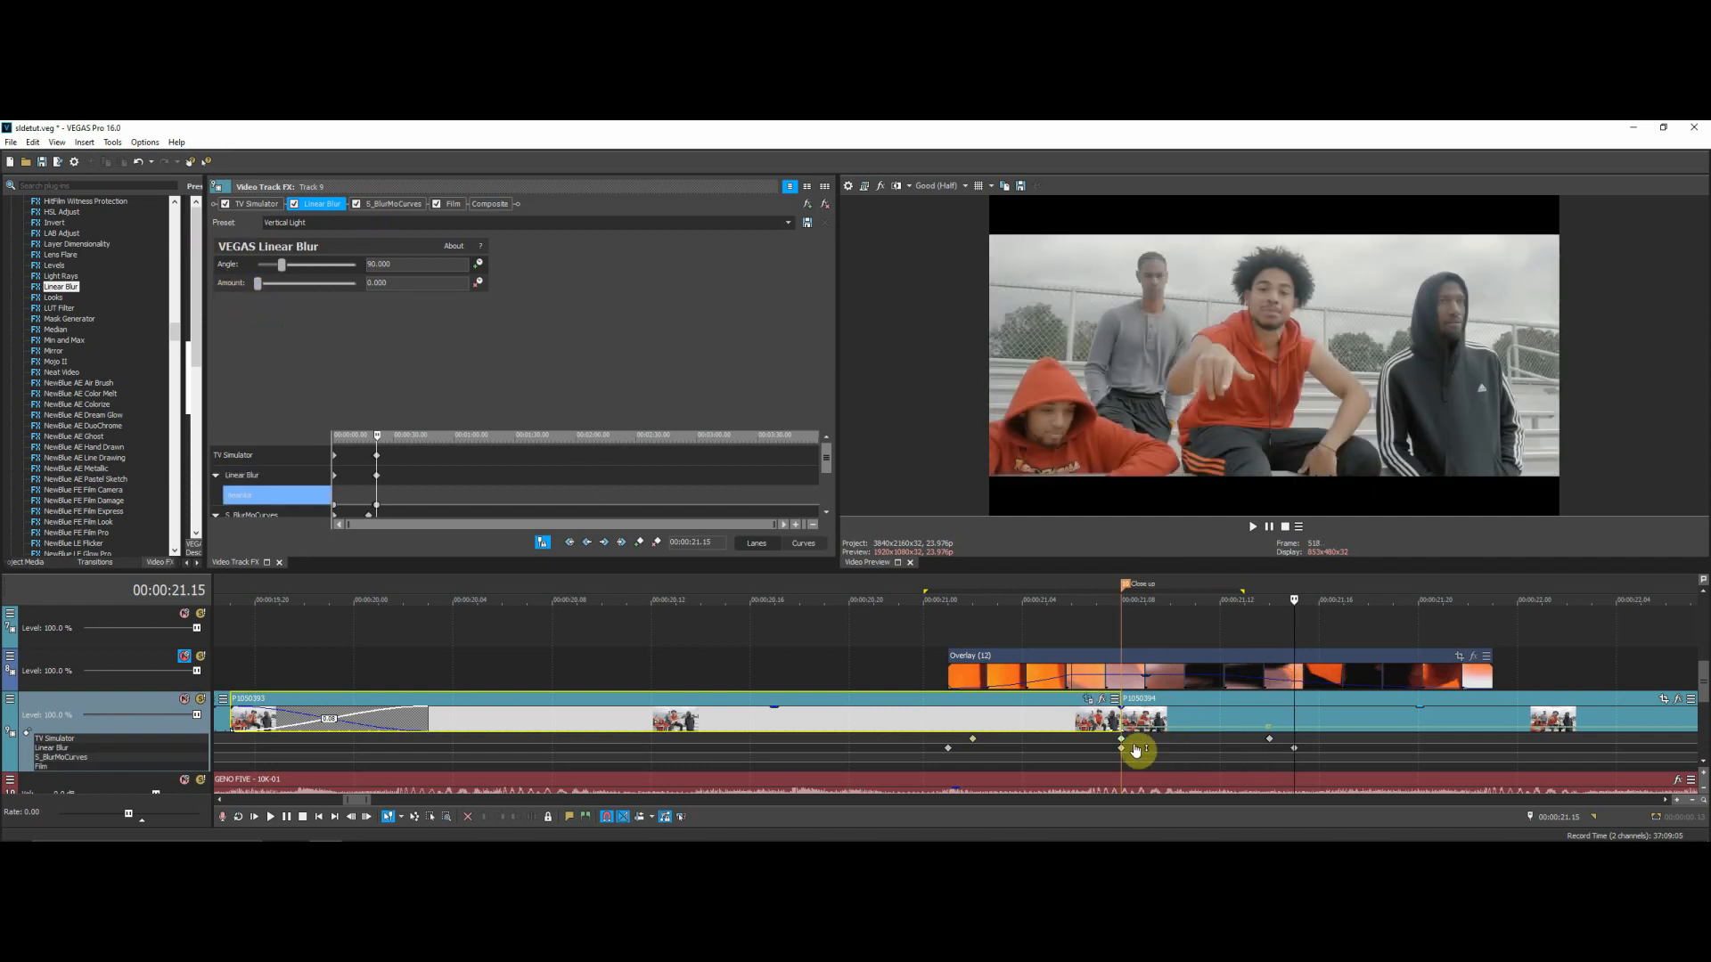
Set the Linear Blur amount keyframe at 00:00:21.01 to Slow Fade interpolation.
{"action": "left_click", "coordinate": [948, 756]}
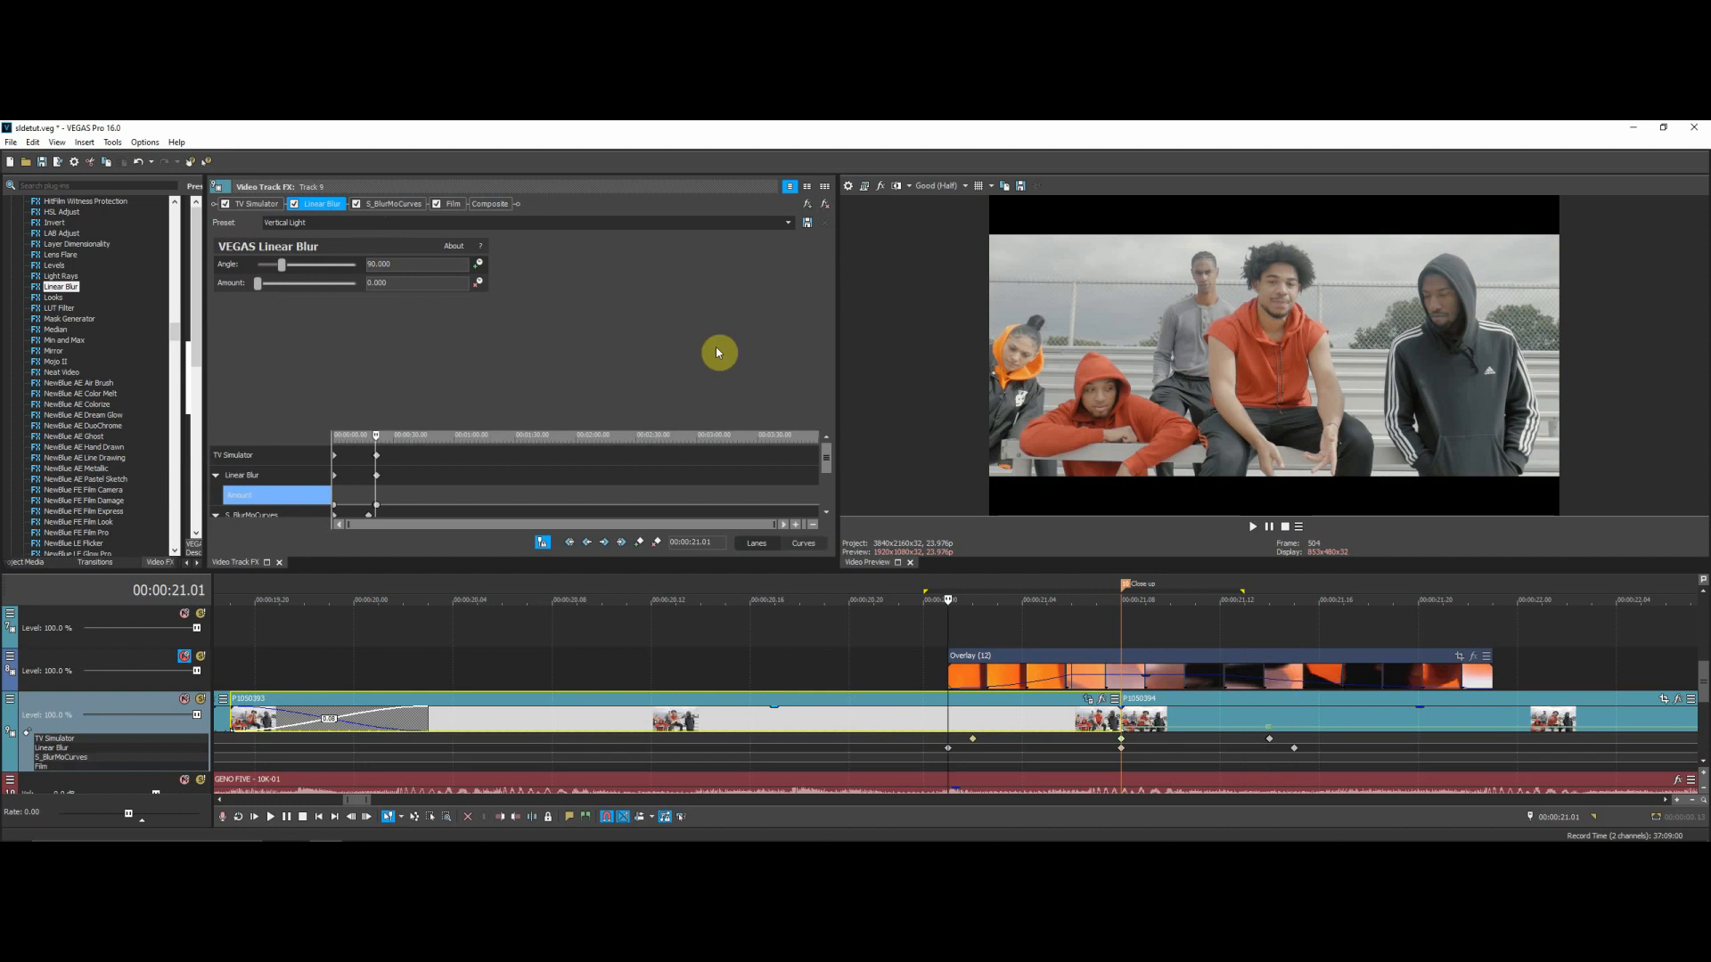
{"action": "scroll", "coordinate": [825, 483], "scroll_direction": "down", "scroll_amount": 1}
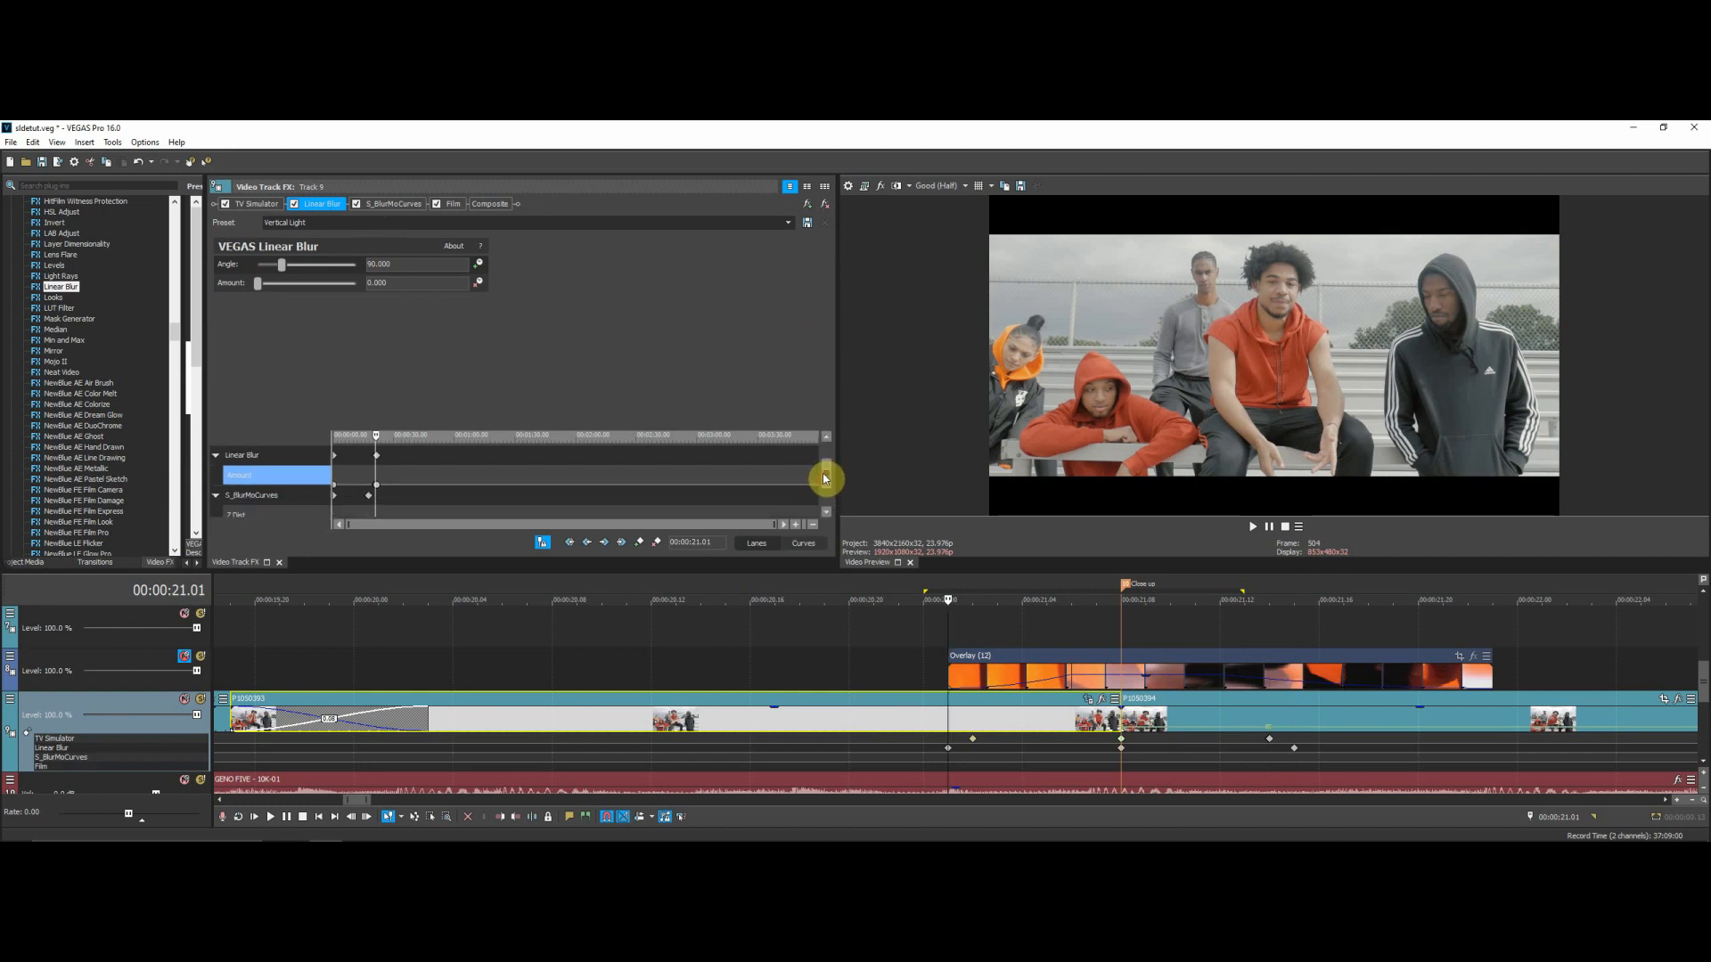
{"action": "scroll", "coordinate": [570, 485], "scroll_direction": "up", "scroll_amount": 10}
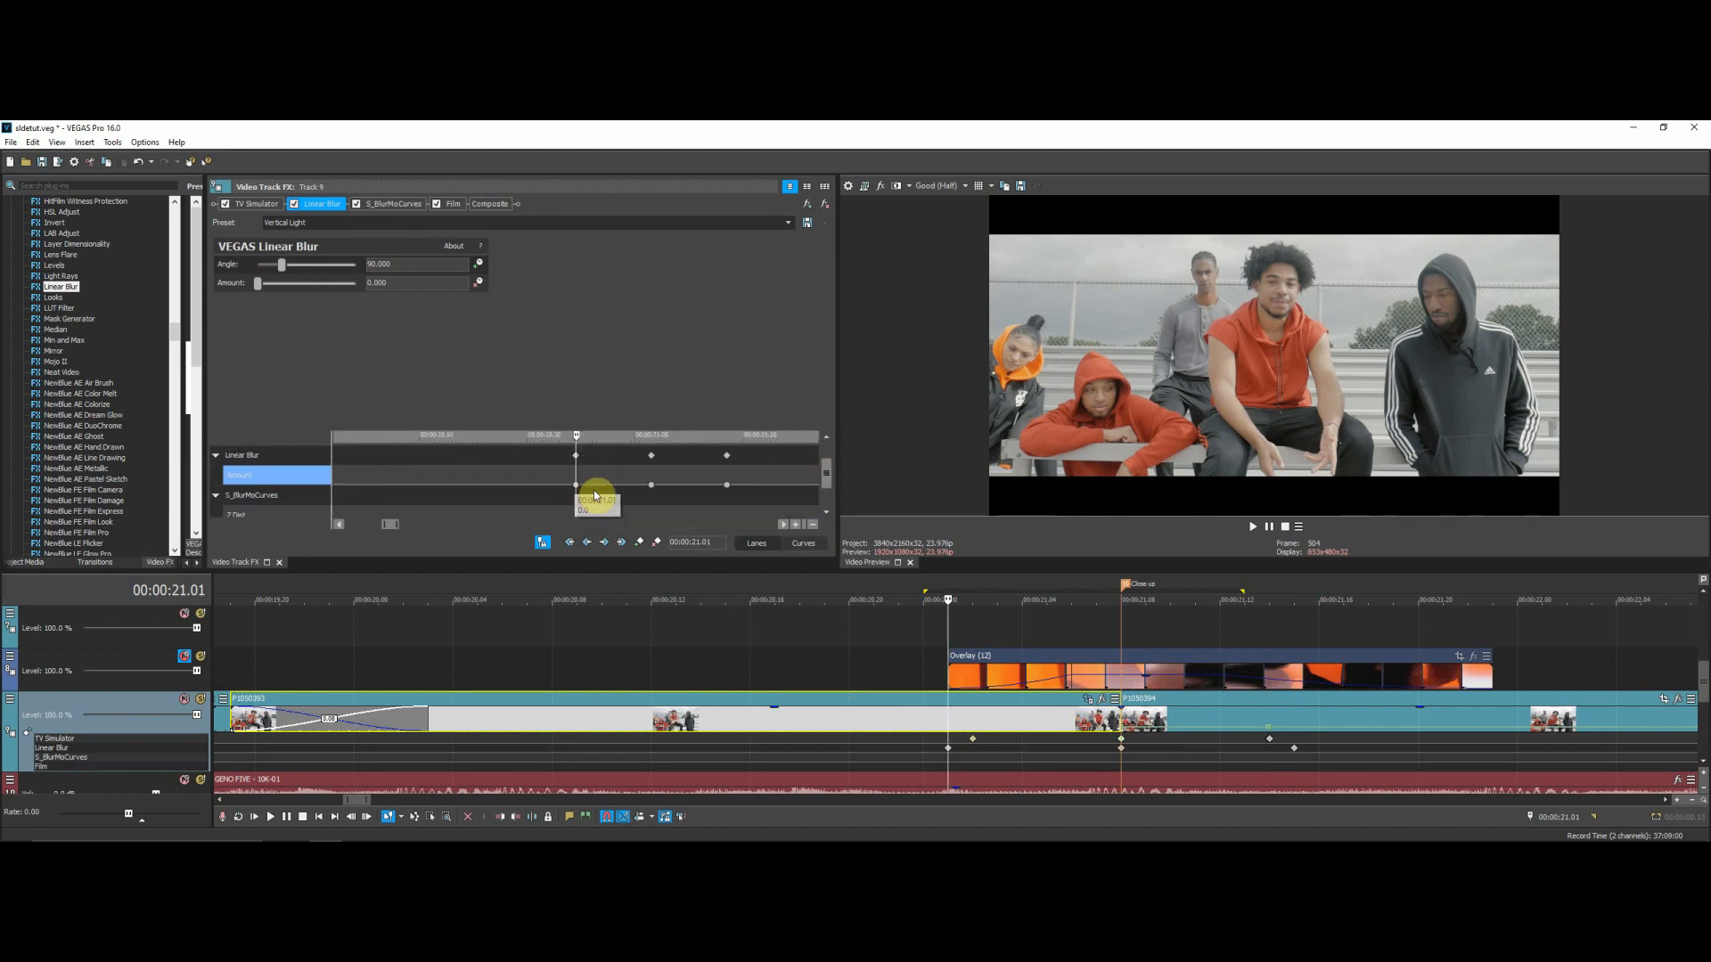
{"action": "scroll", "coordinate": [590, 486], "scroll_direction": "down", "scroll_amount": 3}
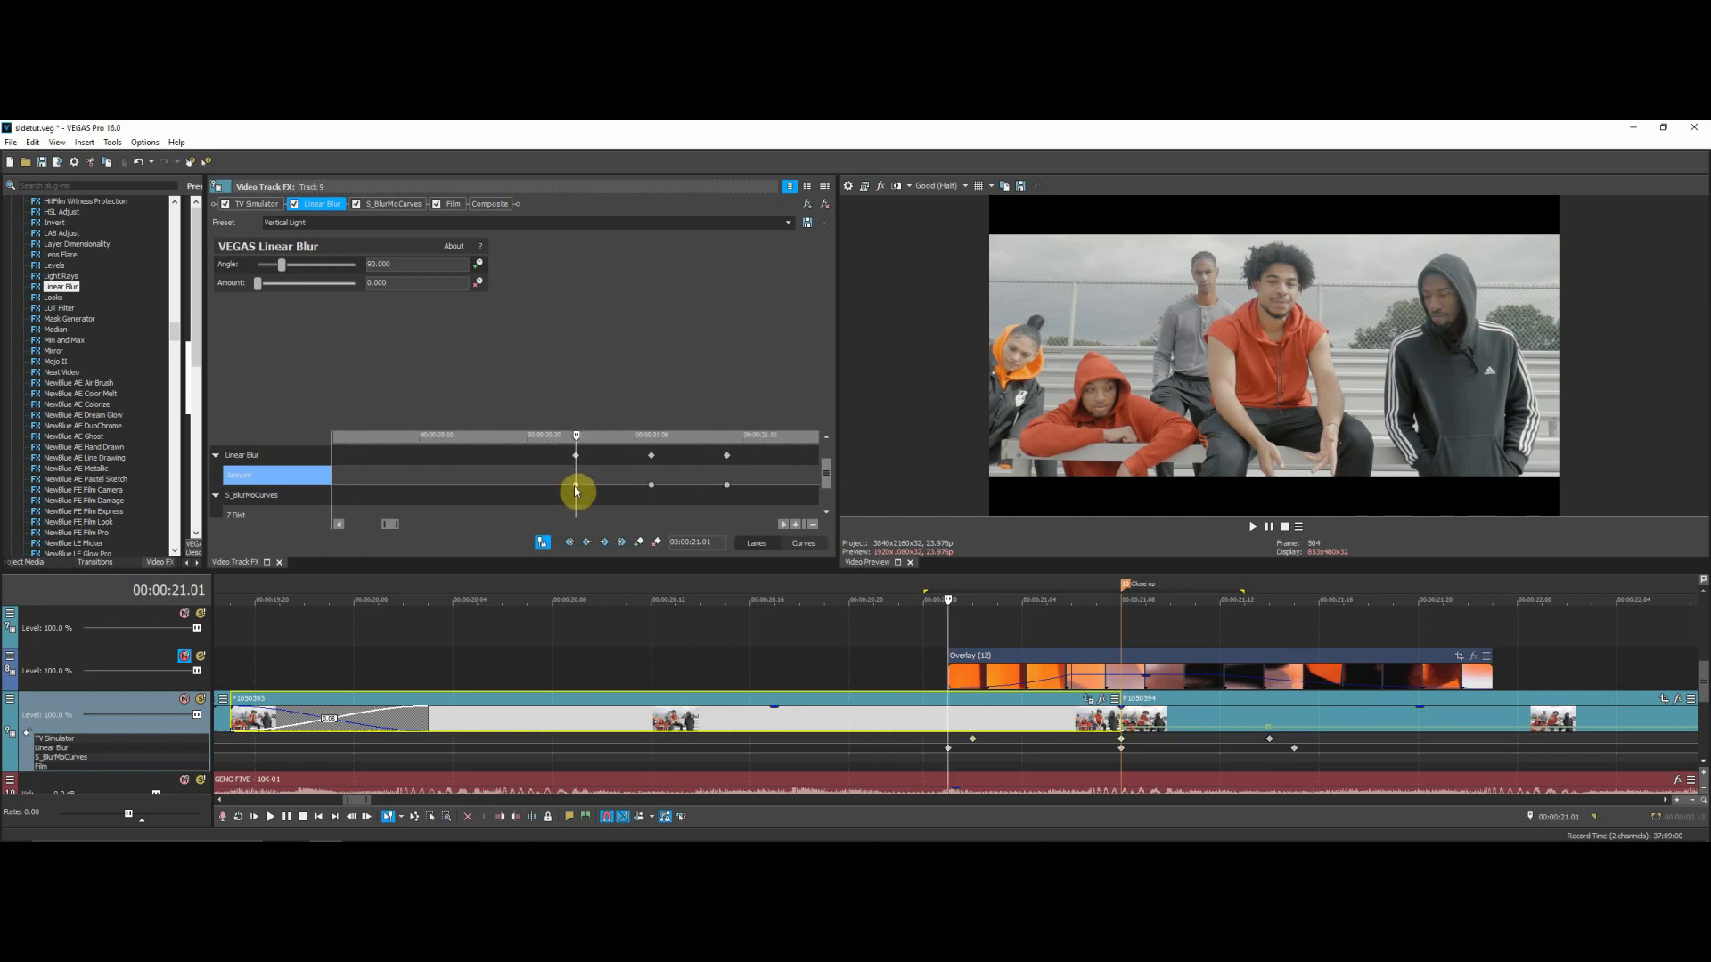
{"action": "left_click", "coordinate": [578, 487]}
{"action": "left_click", "coordinate": [575, 488]}
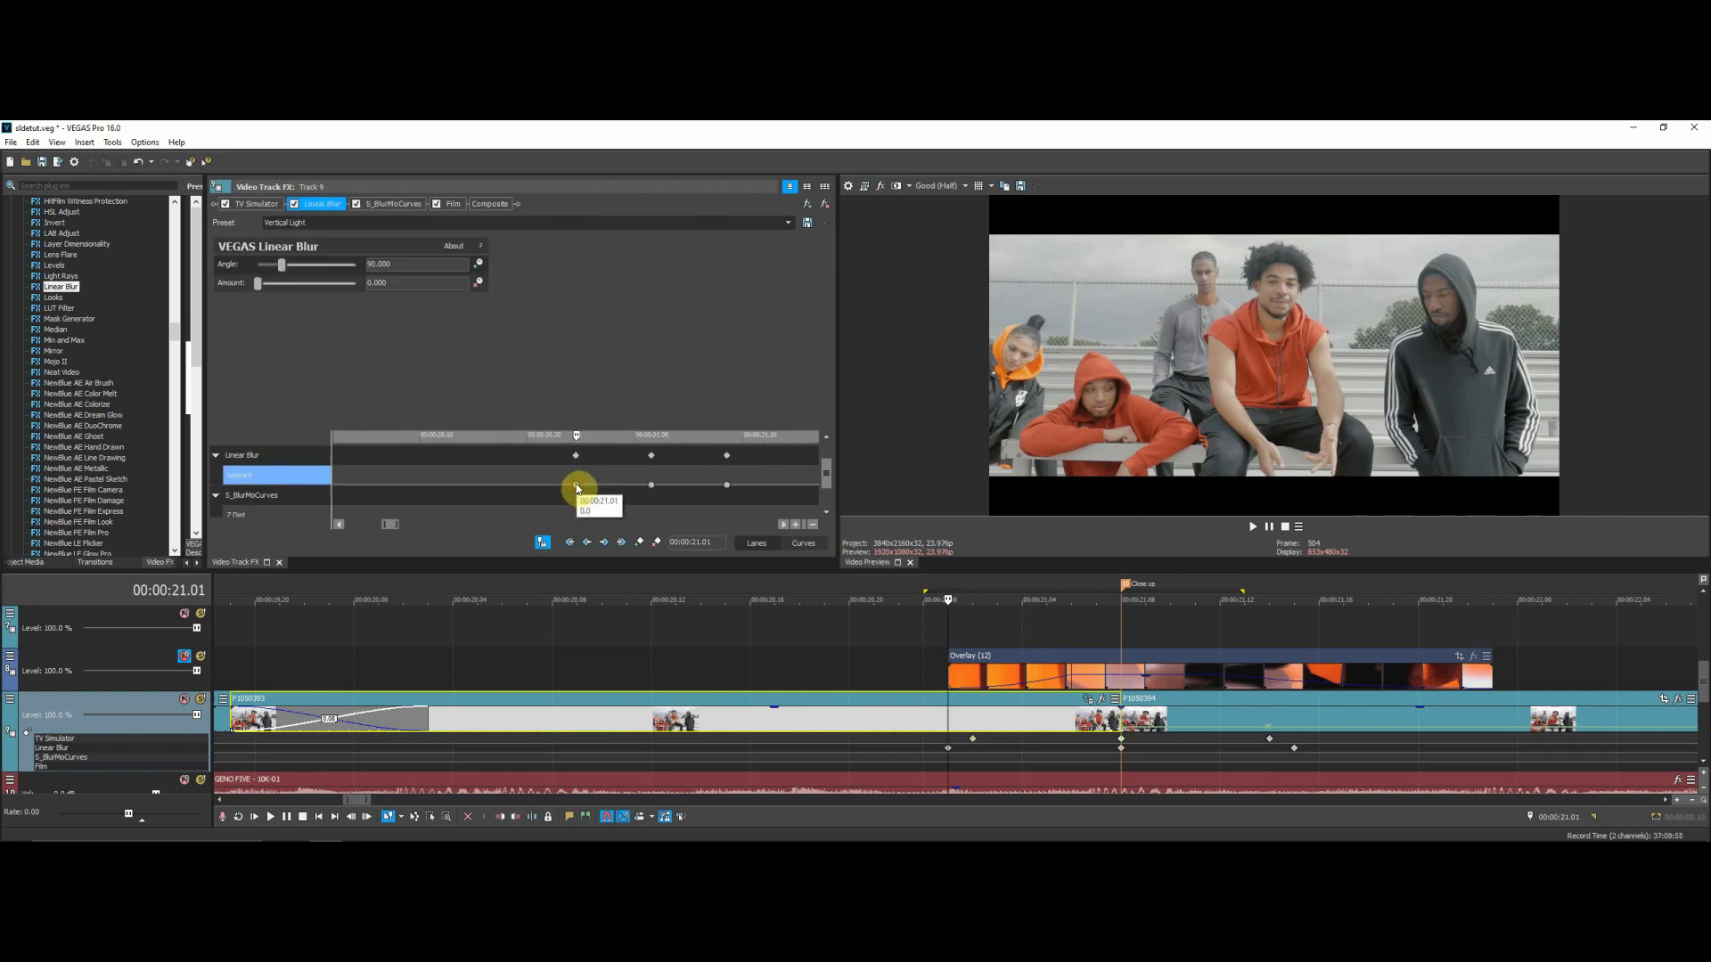
{"action": "right_click", "coordinate": [577, 487]}
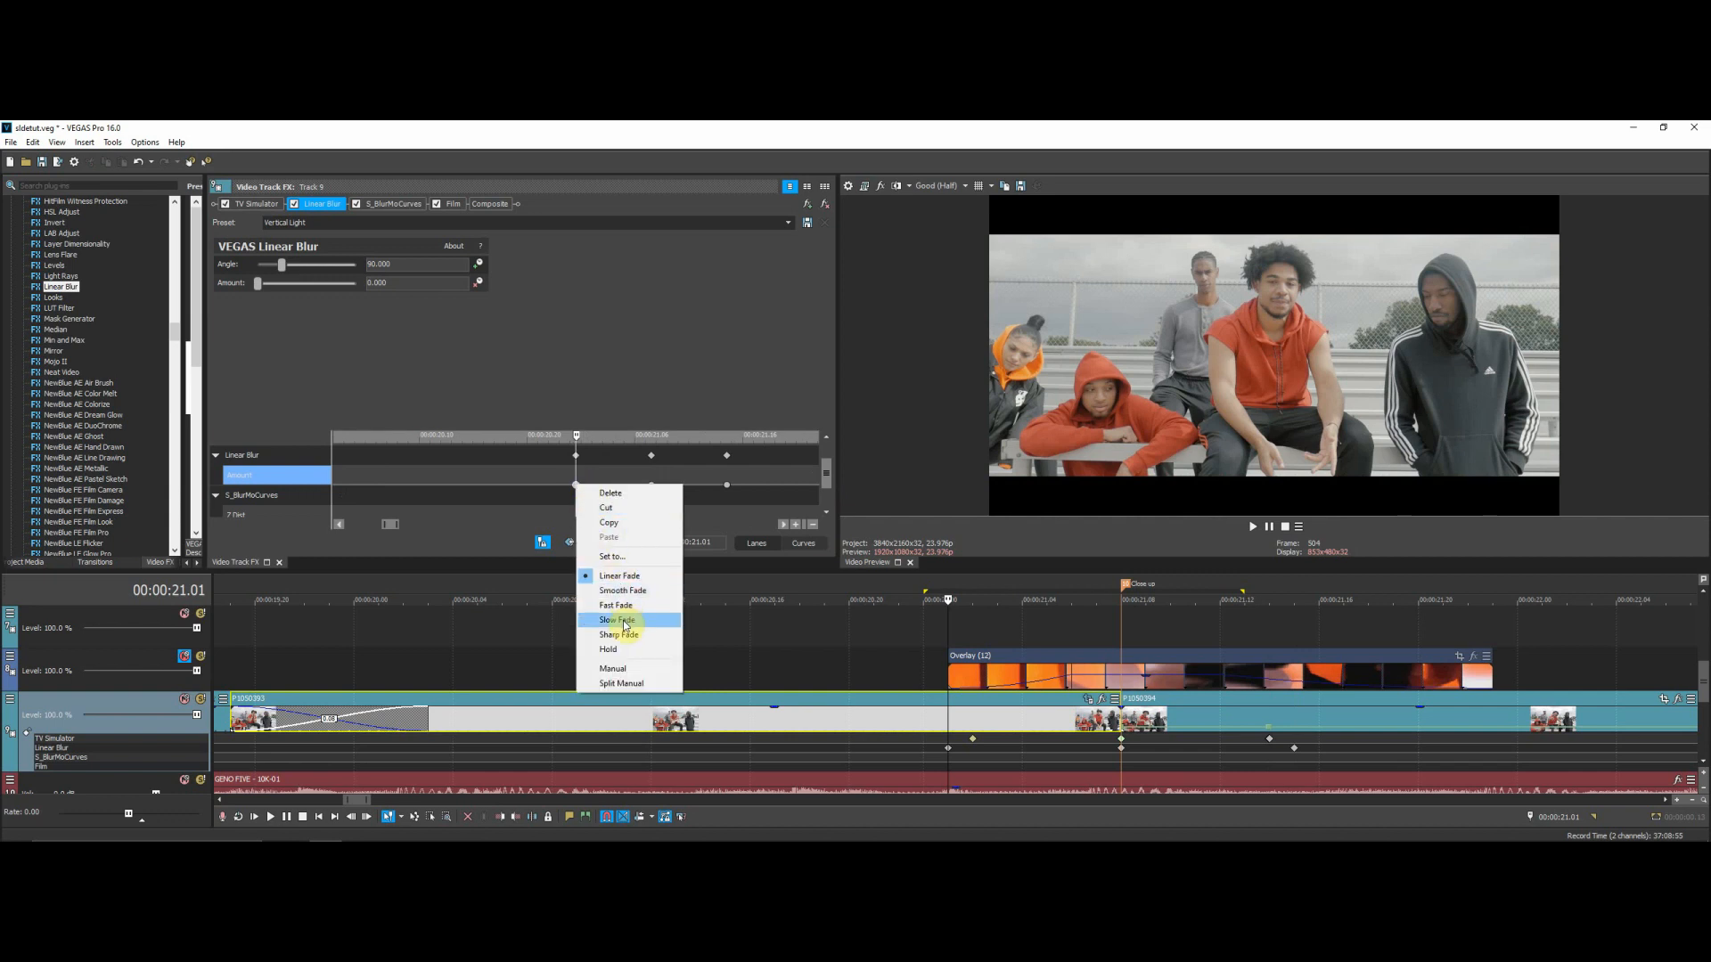
{"action": "left_click", "coordinate": [623, 621]}
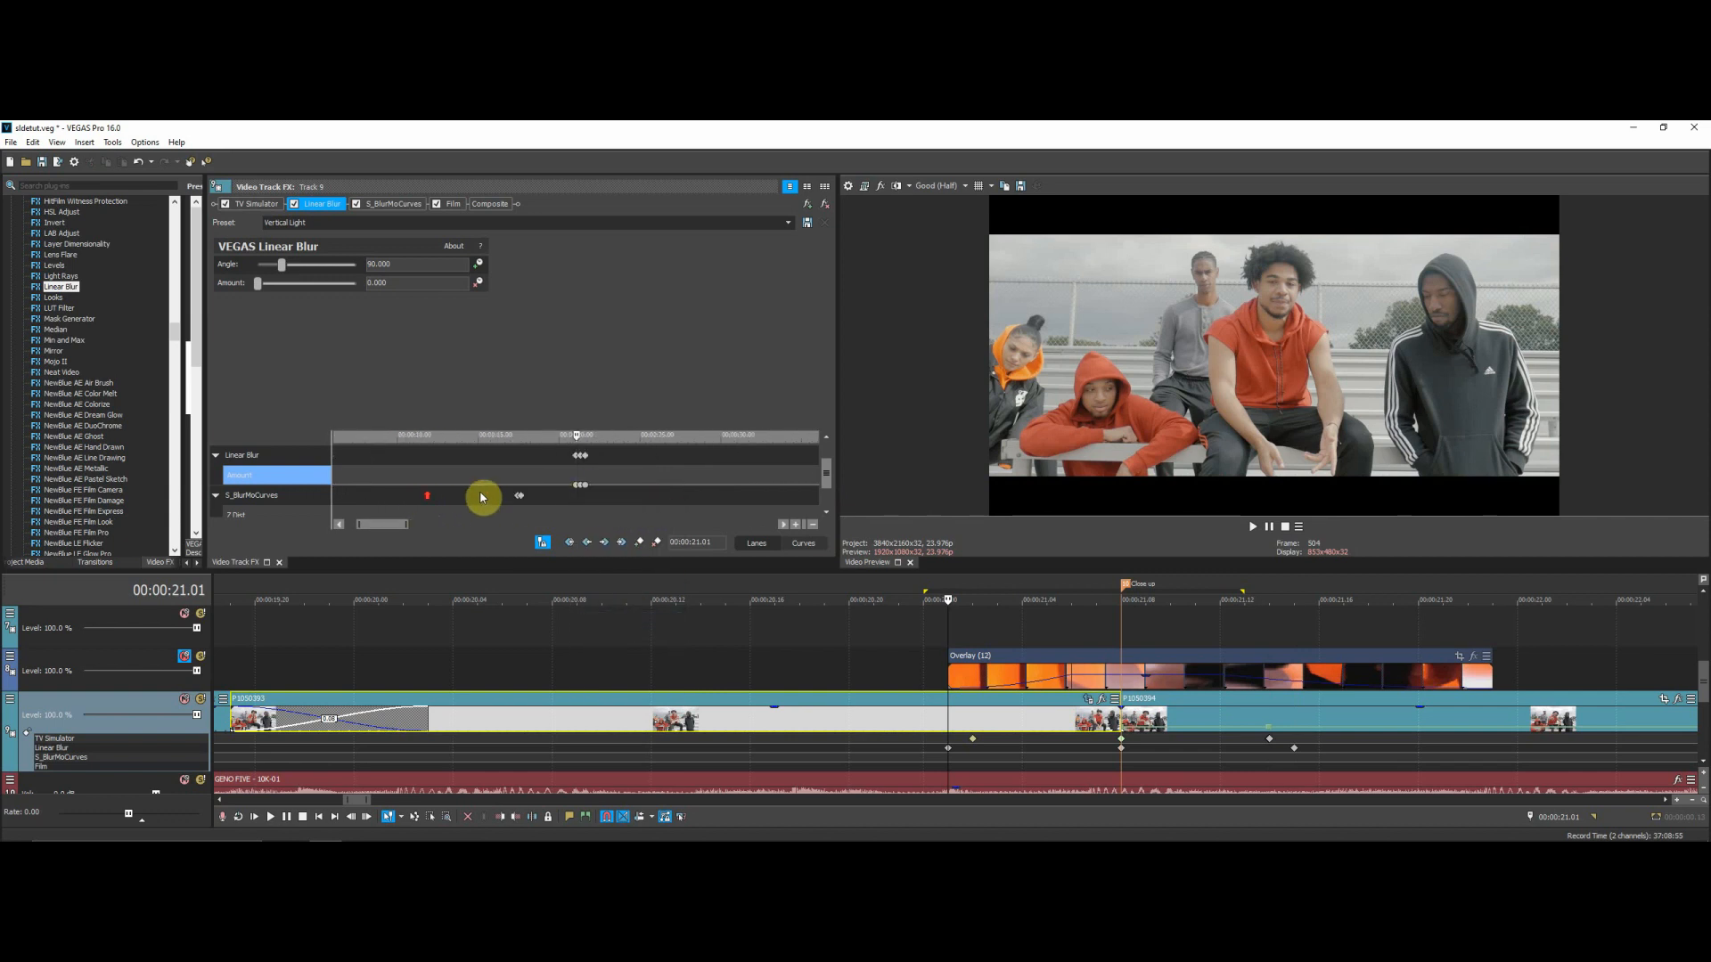
Set the Linear Blur amount keyframe at 00:00:21.08 to Fast Fade interpolation.
{"action": "left_click", "coordinate": [652, 486]}
{"action": "right_click", "coordinate": [652, 488]}
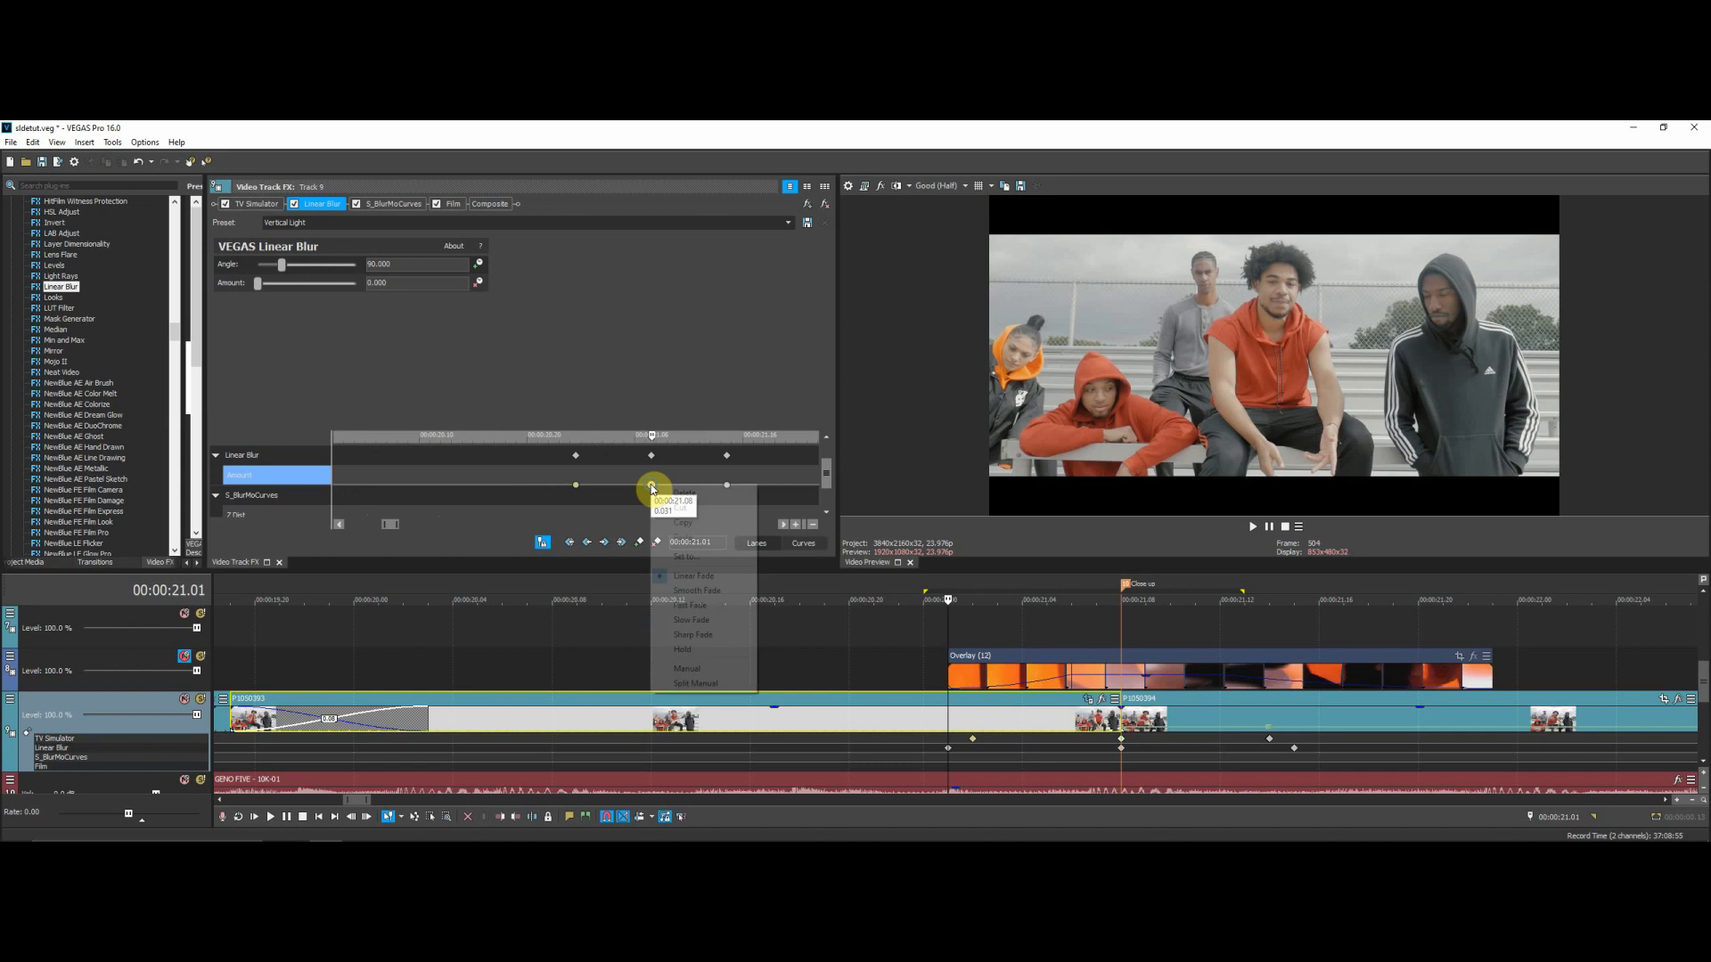
{"action": "left_click", "coordinate": [679, 605]}
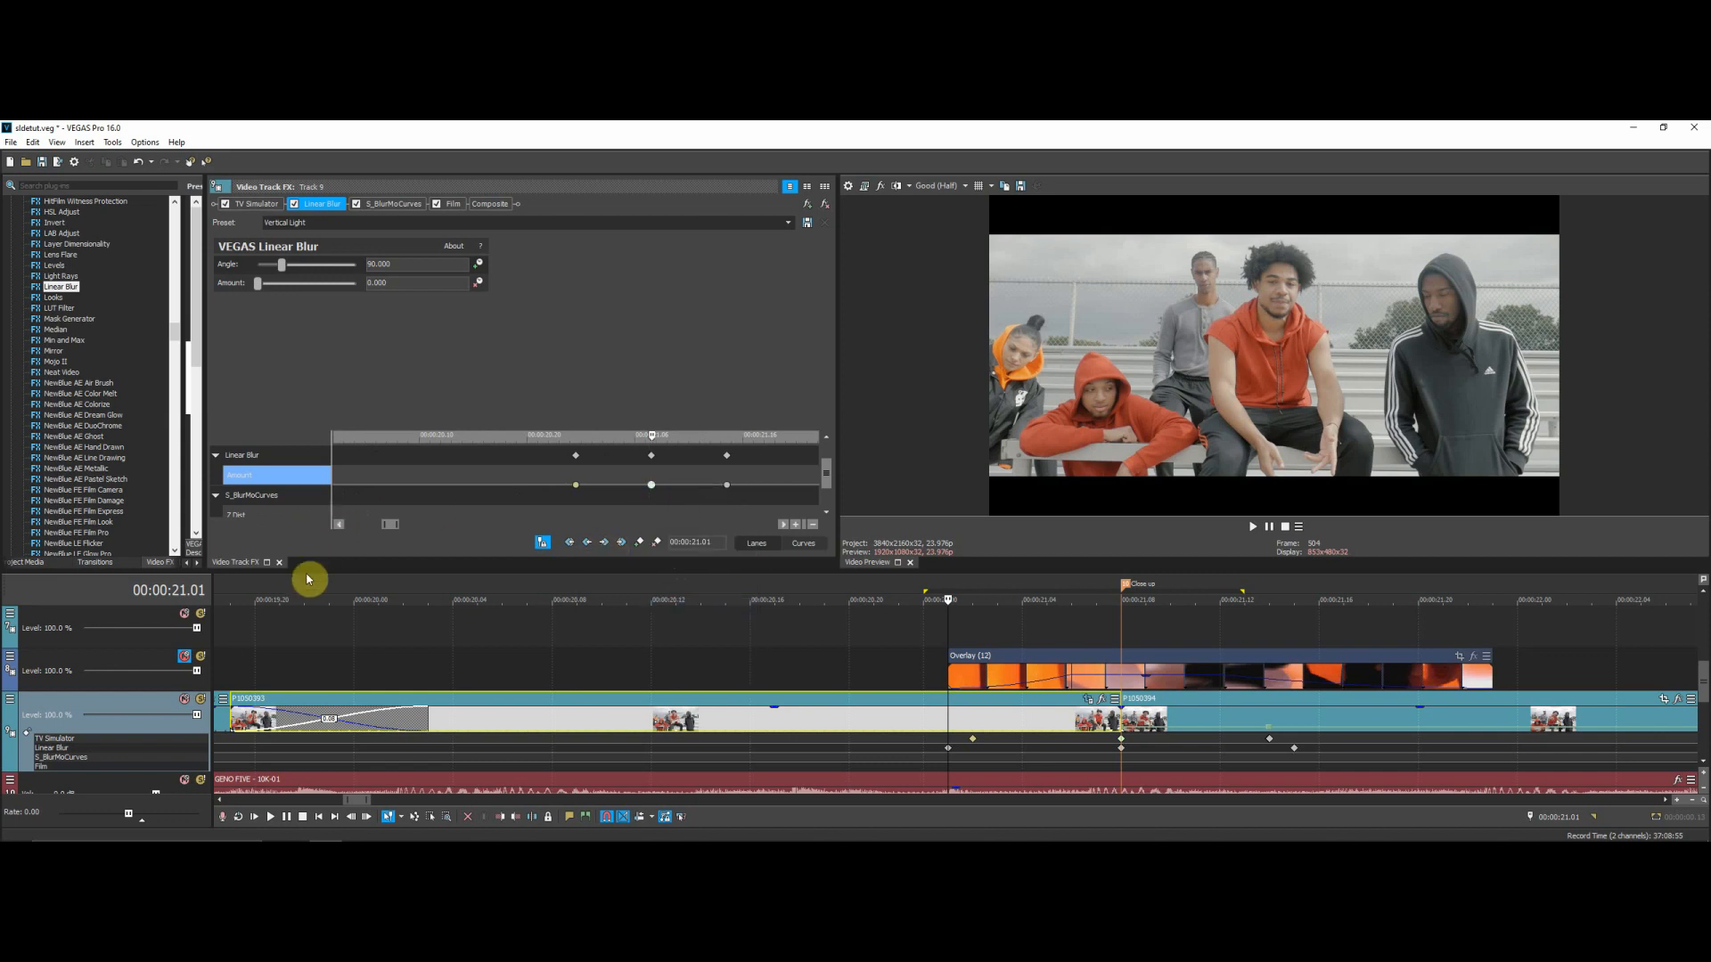
Close the Video Track FX window and save the project.
{"action": "left_click", "coordinate": [279, 564]}
{"action": "left_click", "coordinate": [11, 143]}
{"action": "left_click", "coordinate": [36, 210]}
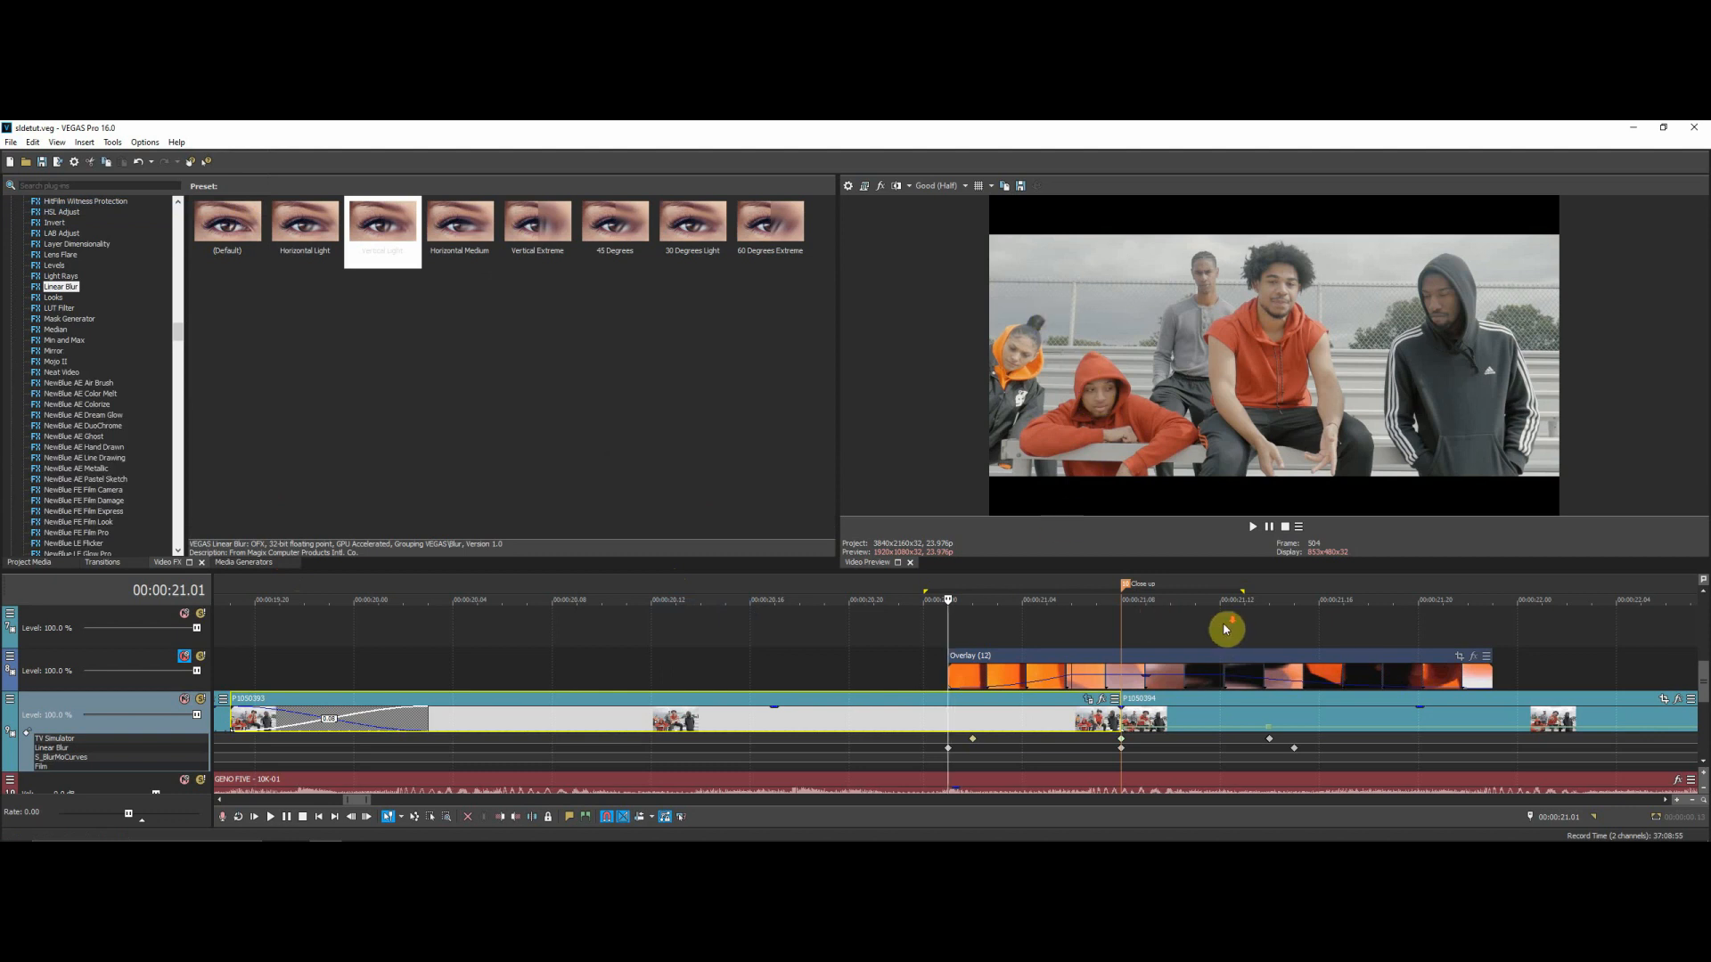
Recall the time selection around the Close up cut and play it to review the blurred slide.
{"action": "scroll", "coordinate": [1083, 592], "scroll_direction": "down", "scroll_amount": 3}
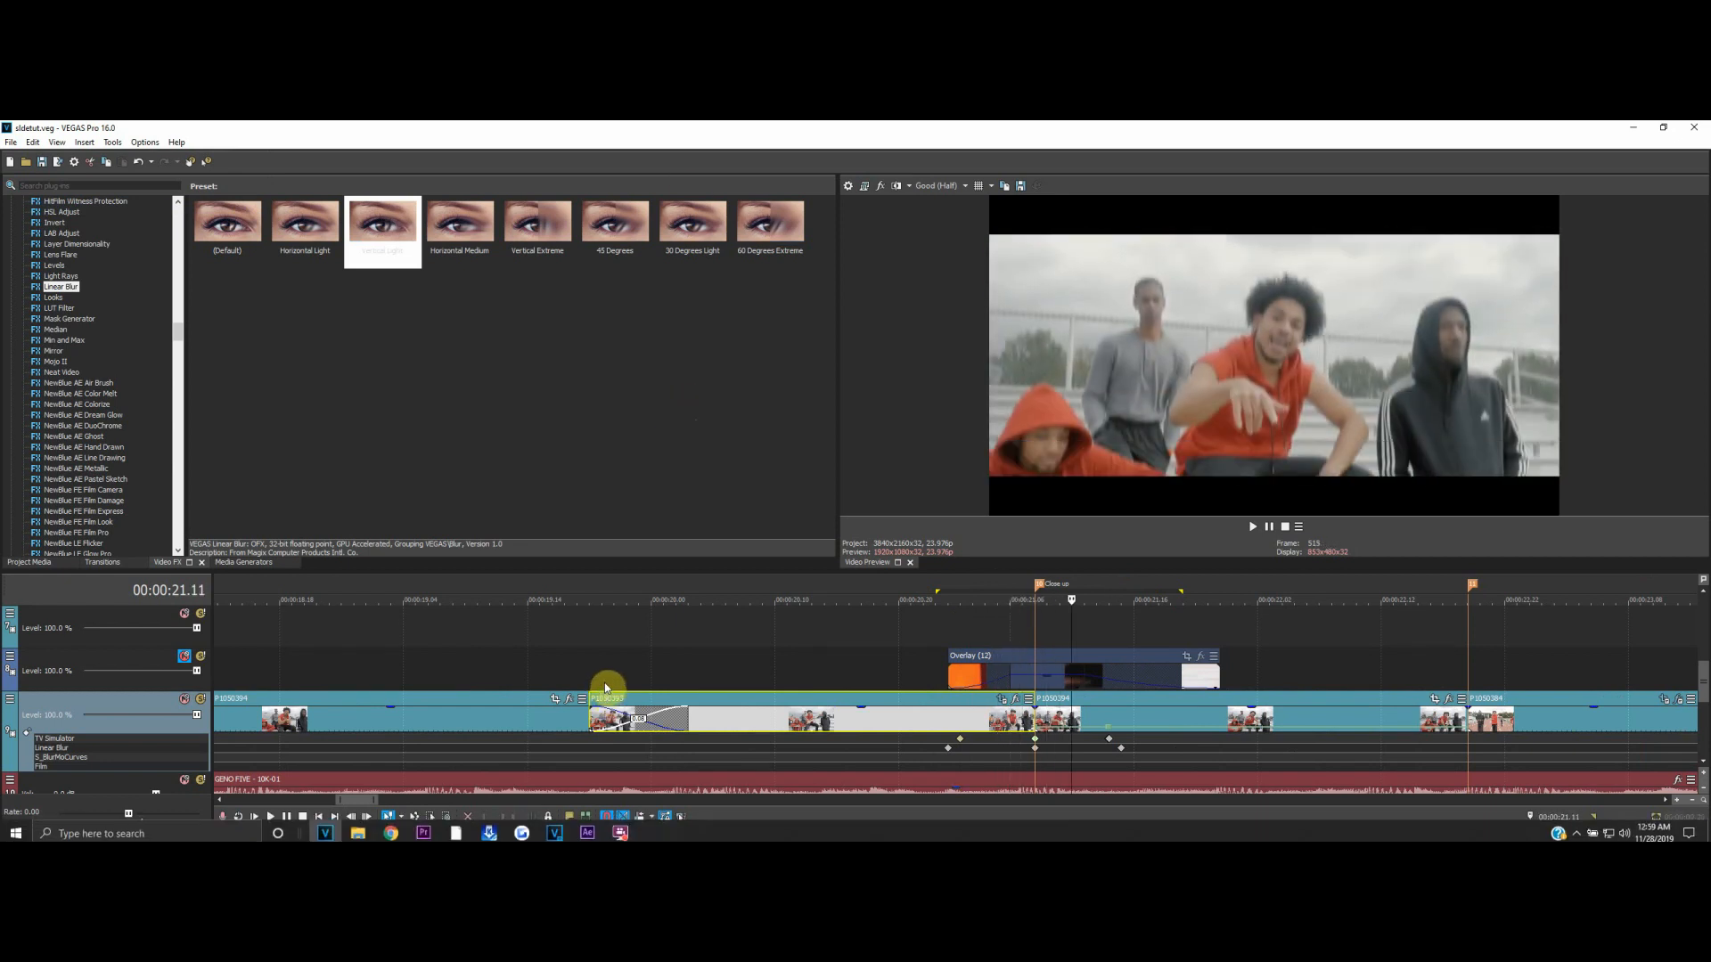
{"action": "key", "text": "BackSpace"}
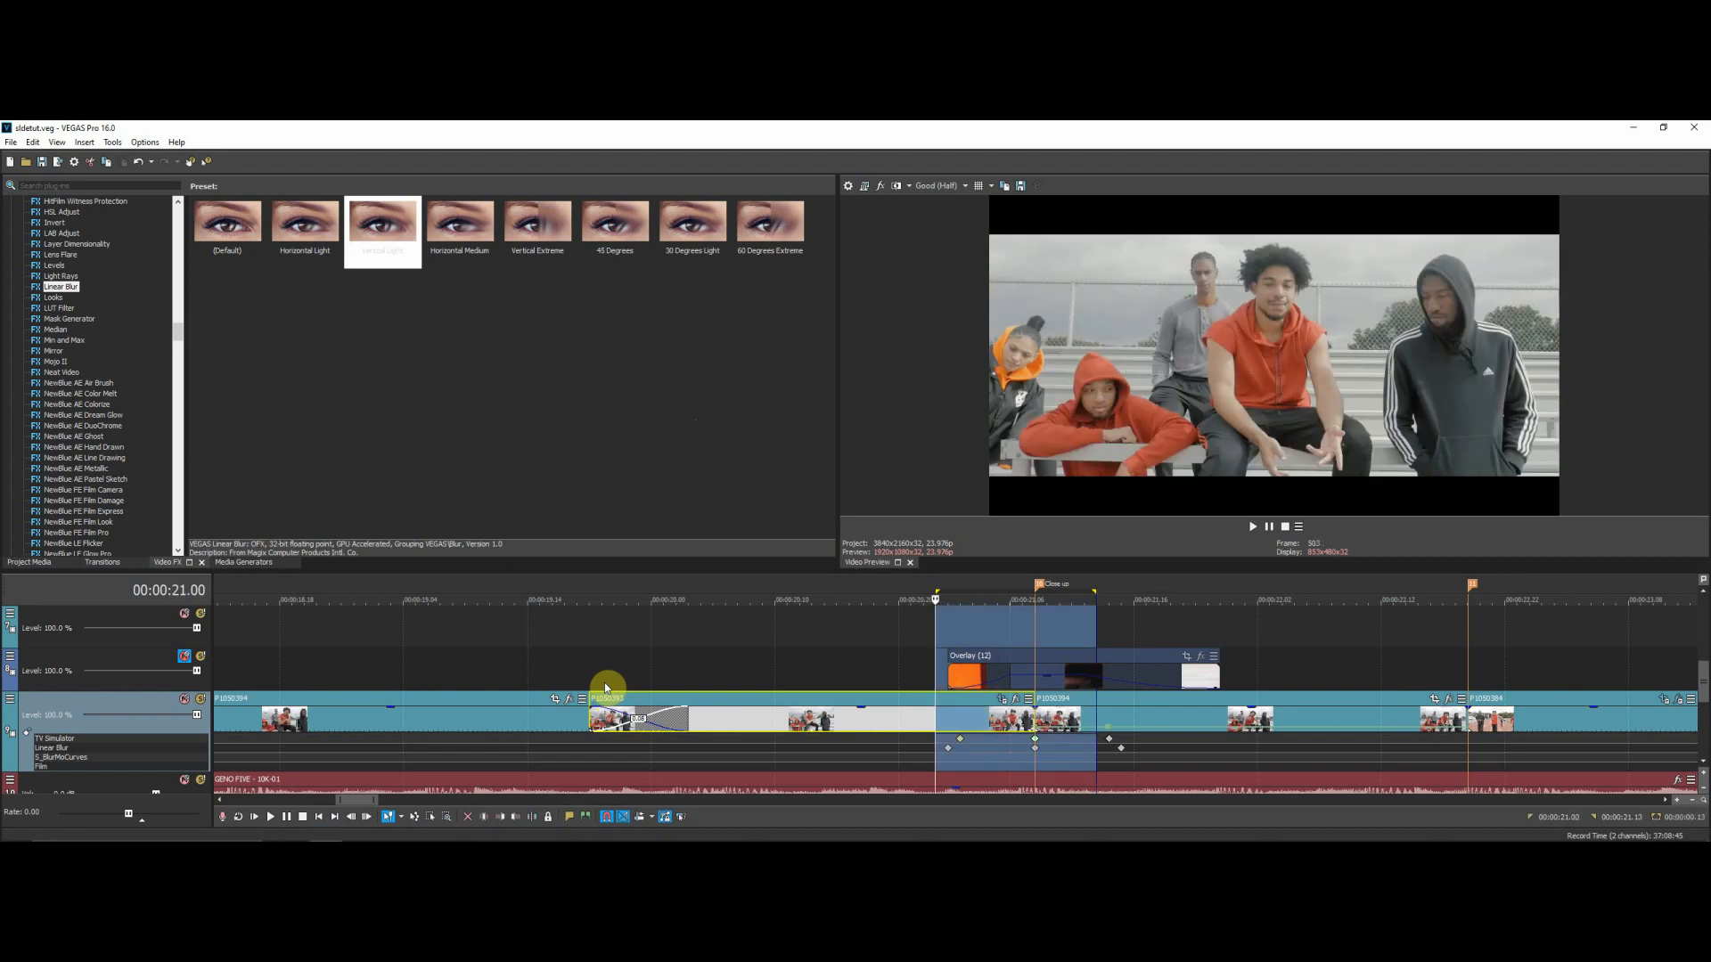
{"action": "key", "text": "space"}
{"action": "left_click", "coordinate": [966, 681]}
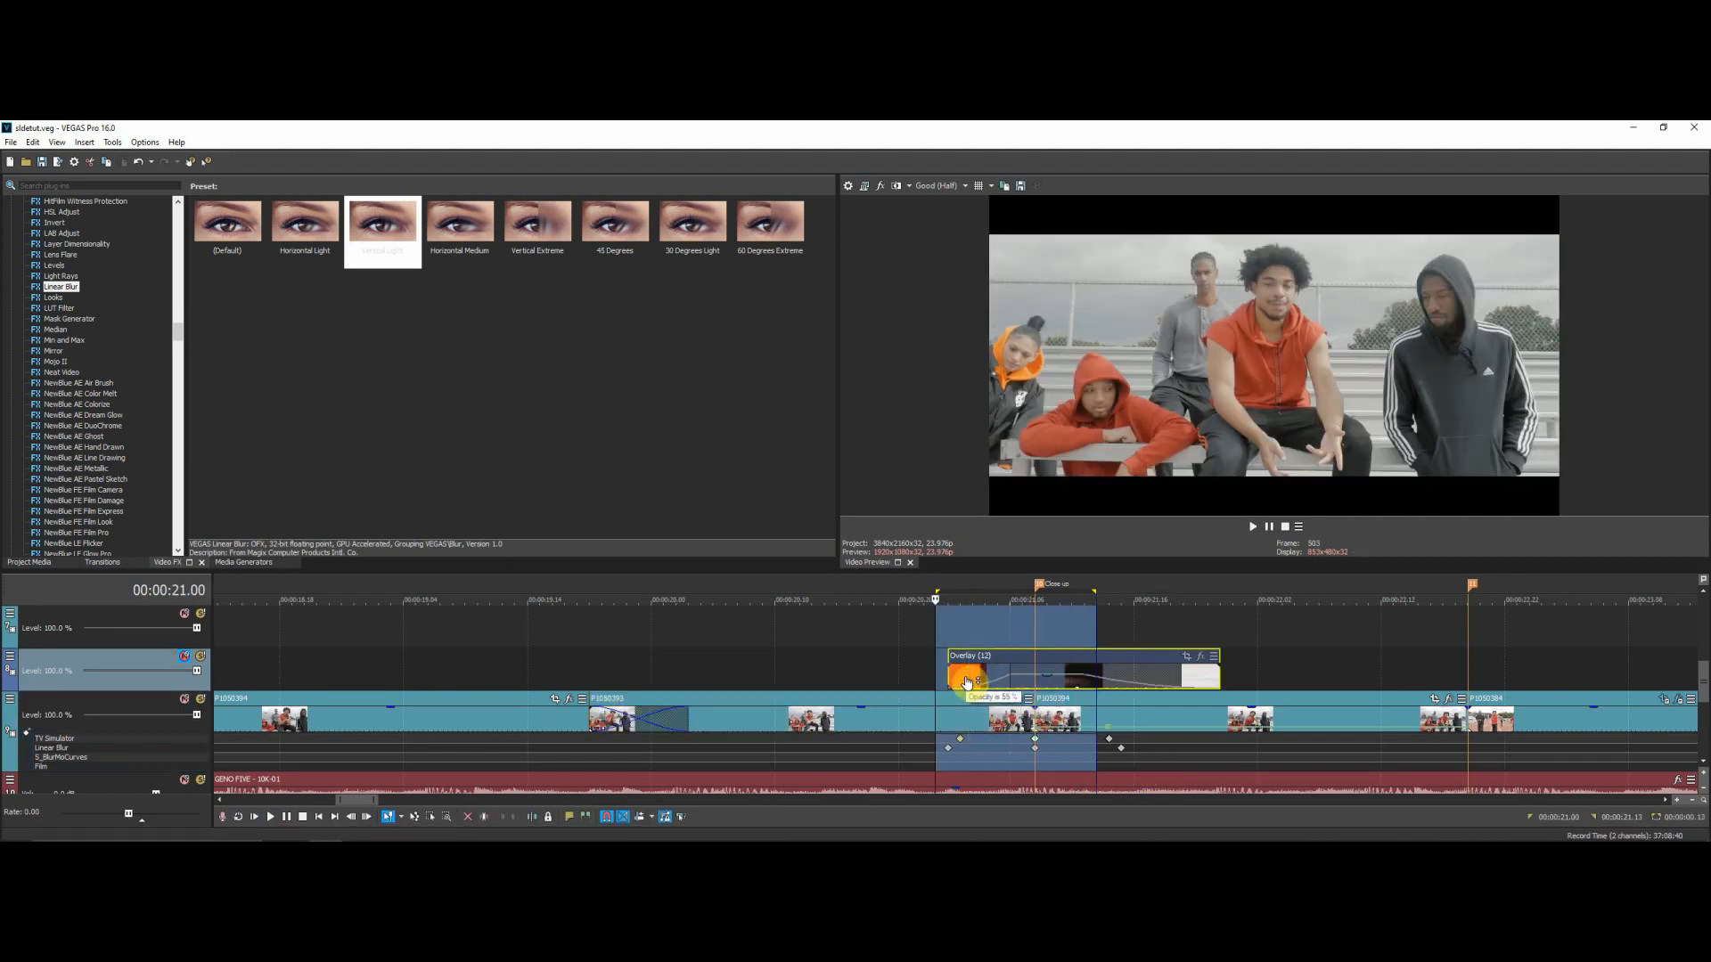
Scrub from the start of the Overlay event past the Close up cut and back to 00:00:21.02 to examine the blurred slide.
{"action": "left_click", "coordinate": [954, 625]}
{"action": "left_click_drag", "start_coordinate": [954, 629], "coordinate": [1056, 627]}
{"action": "left_click_drag", "start_coordinate": [1067, 629], "coordinate": [986, 664]}
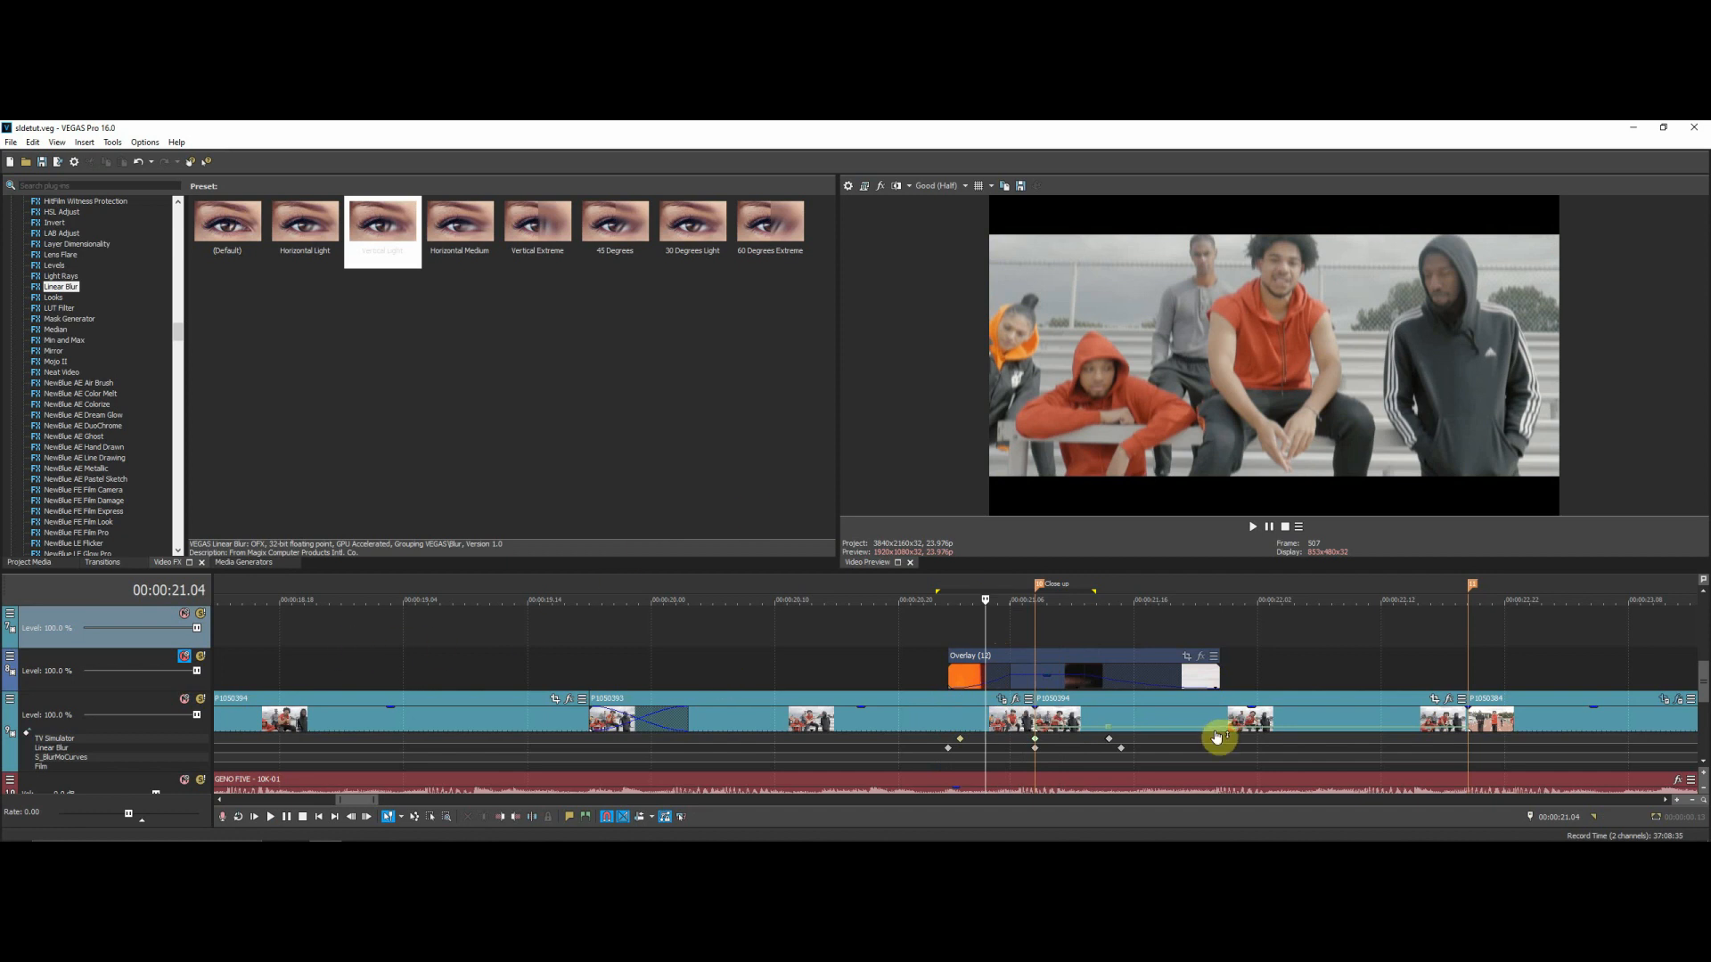
{"action": "mouse_move", "coordinate": [987, 627]}
{"action": "left_mouse_down"}
{"action": "mouse_move", "coordinate": [1031, 623]}
{"action": "mouse_move", "coordinate": [965, 651]}
{"action": "left_mouse_up"}
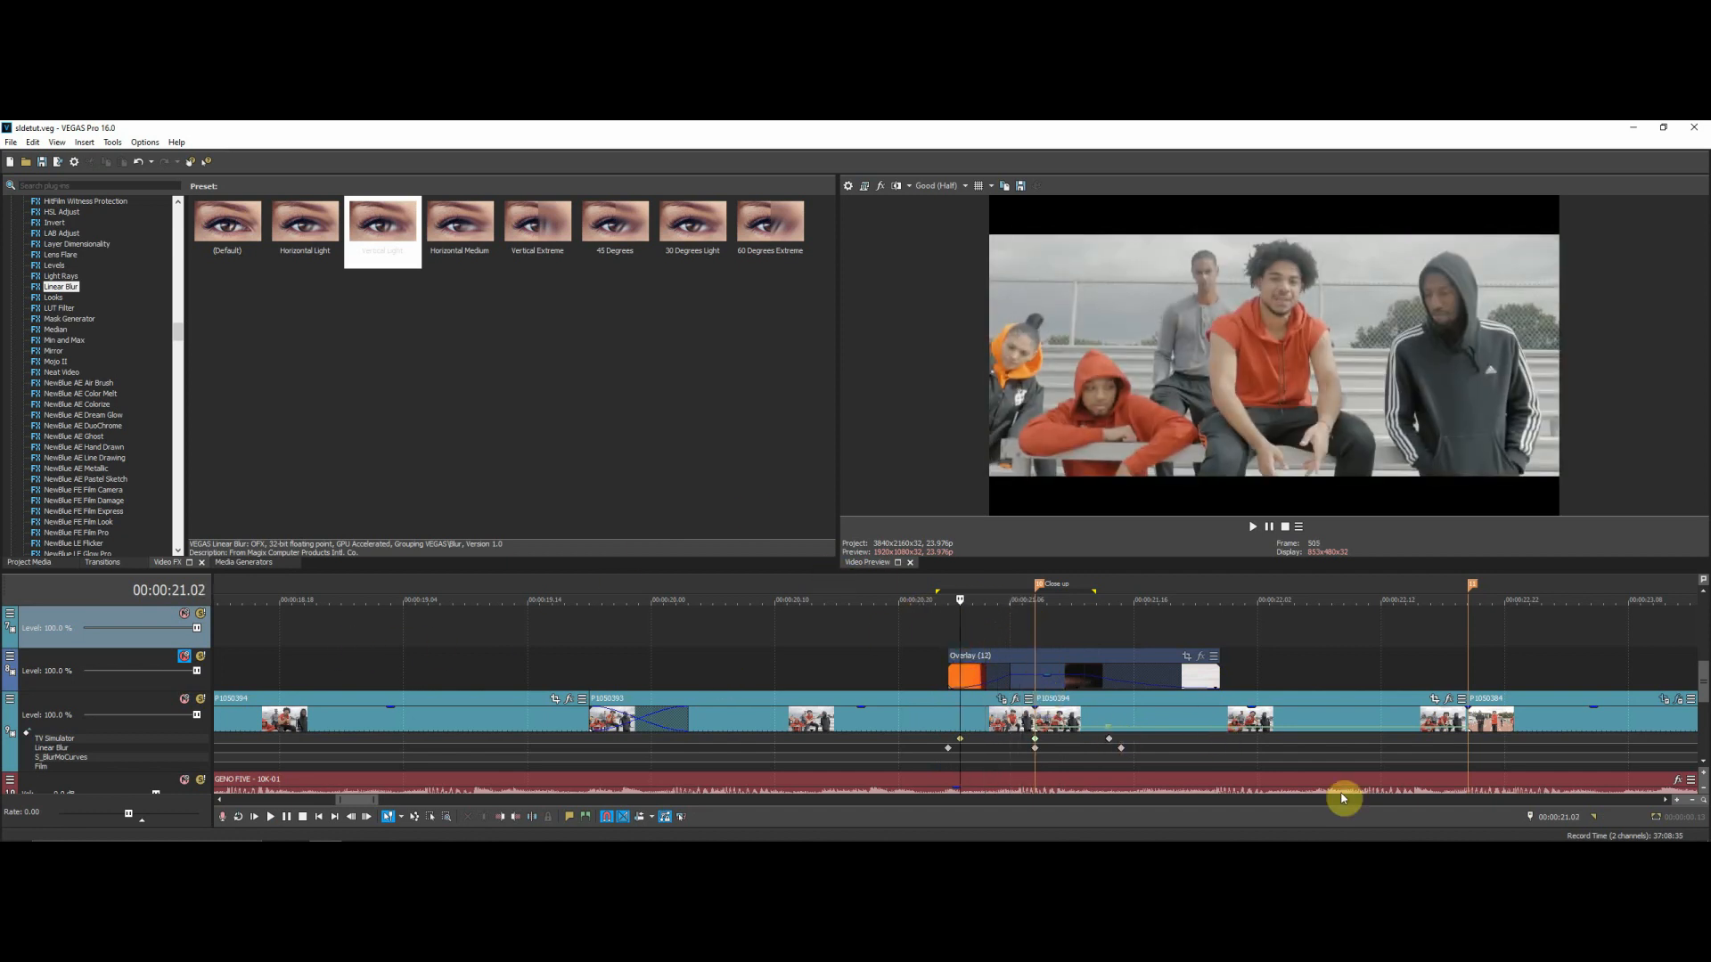
{"action": "scroll", "coordinate": [1120, 696], "scroll_direction": "down", "scroll_amount": 1}
{"action": "scroll", "coordinate": [1003, 732], "scroll_direction": "down", "scroll_amount": 3}
{"action": "scroll", "coordinate": [999, 709], "scroll_direction": "up", "scroll_amount": 3}
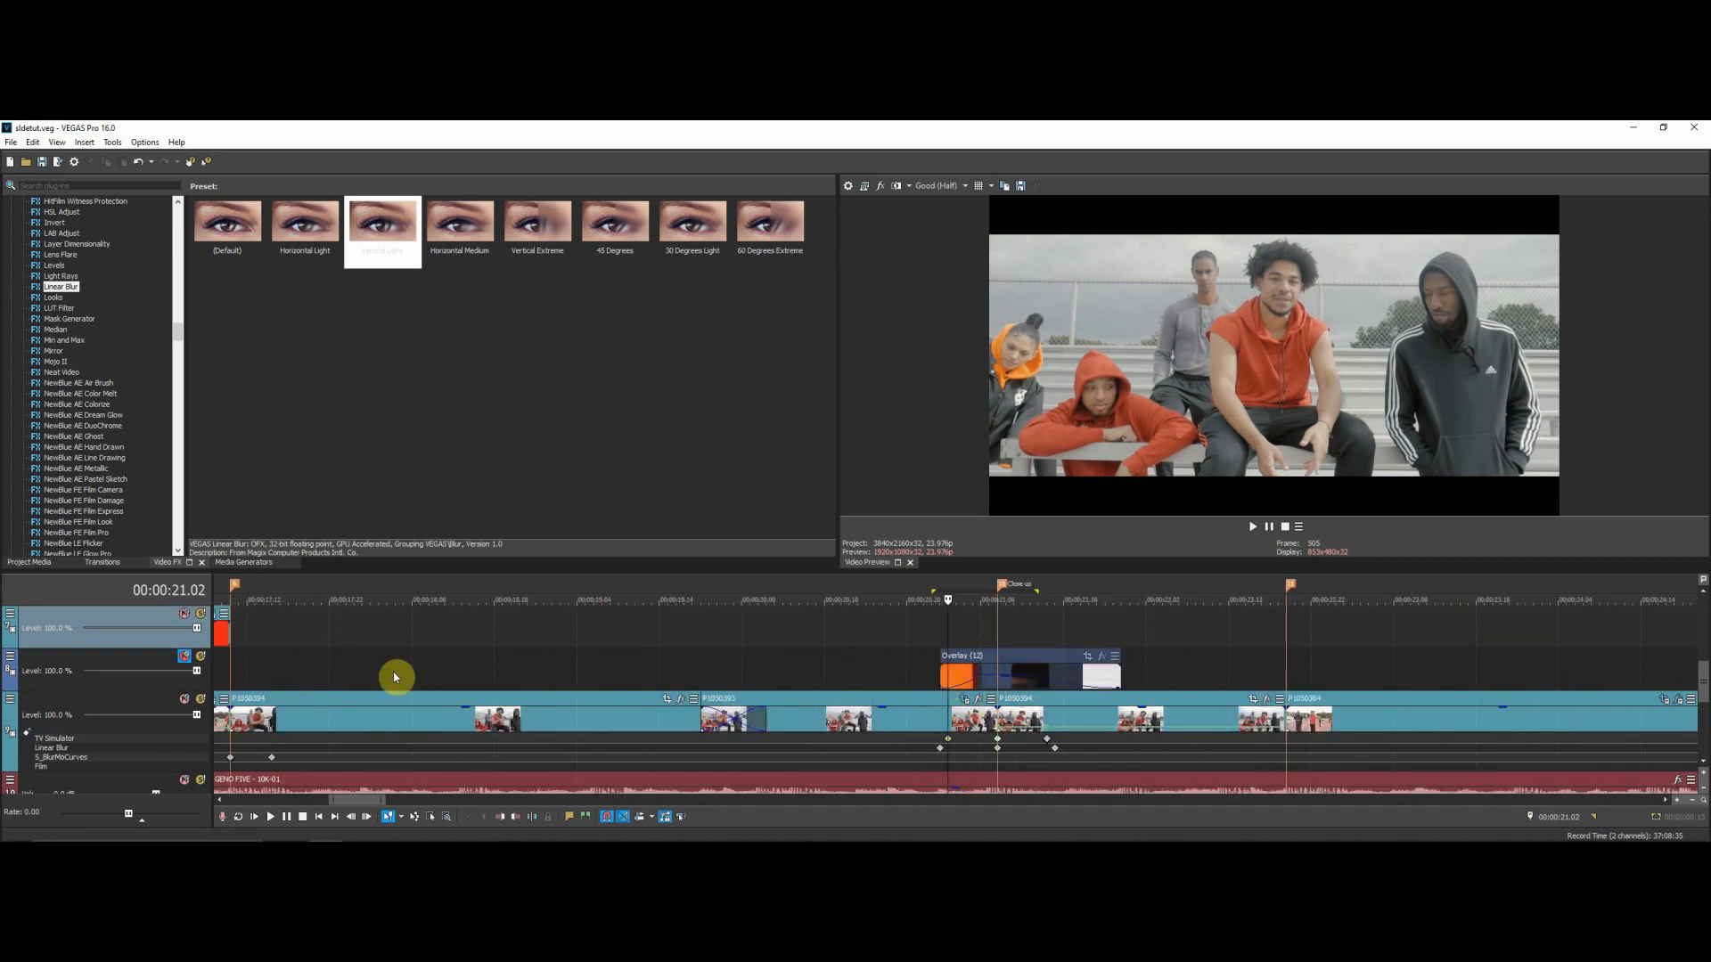
Unmute the Overlay track and step frame by frame from 00:00:21.00 past the Close up cut to examine the slide with the overlay.
{"action": "left_click", "coordinate": [184, 657]}
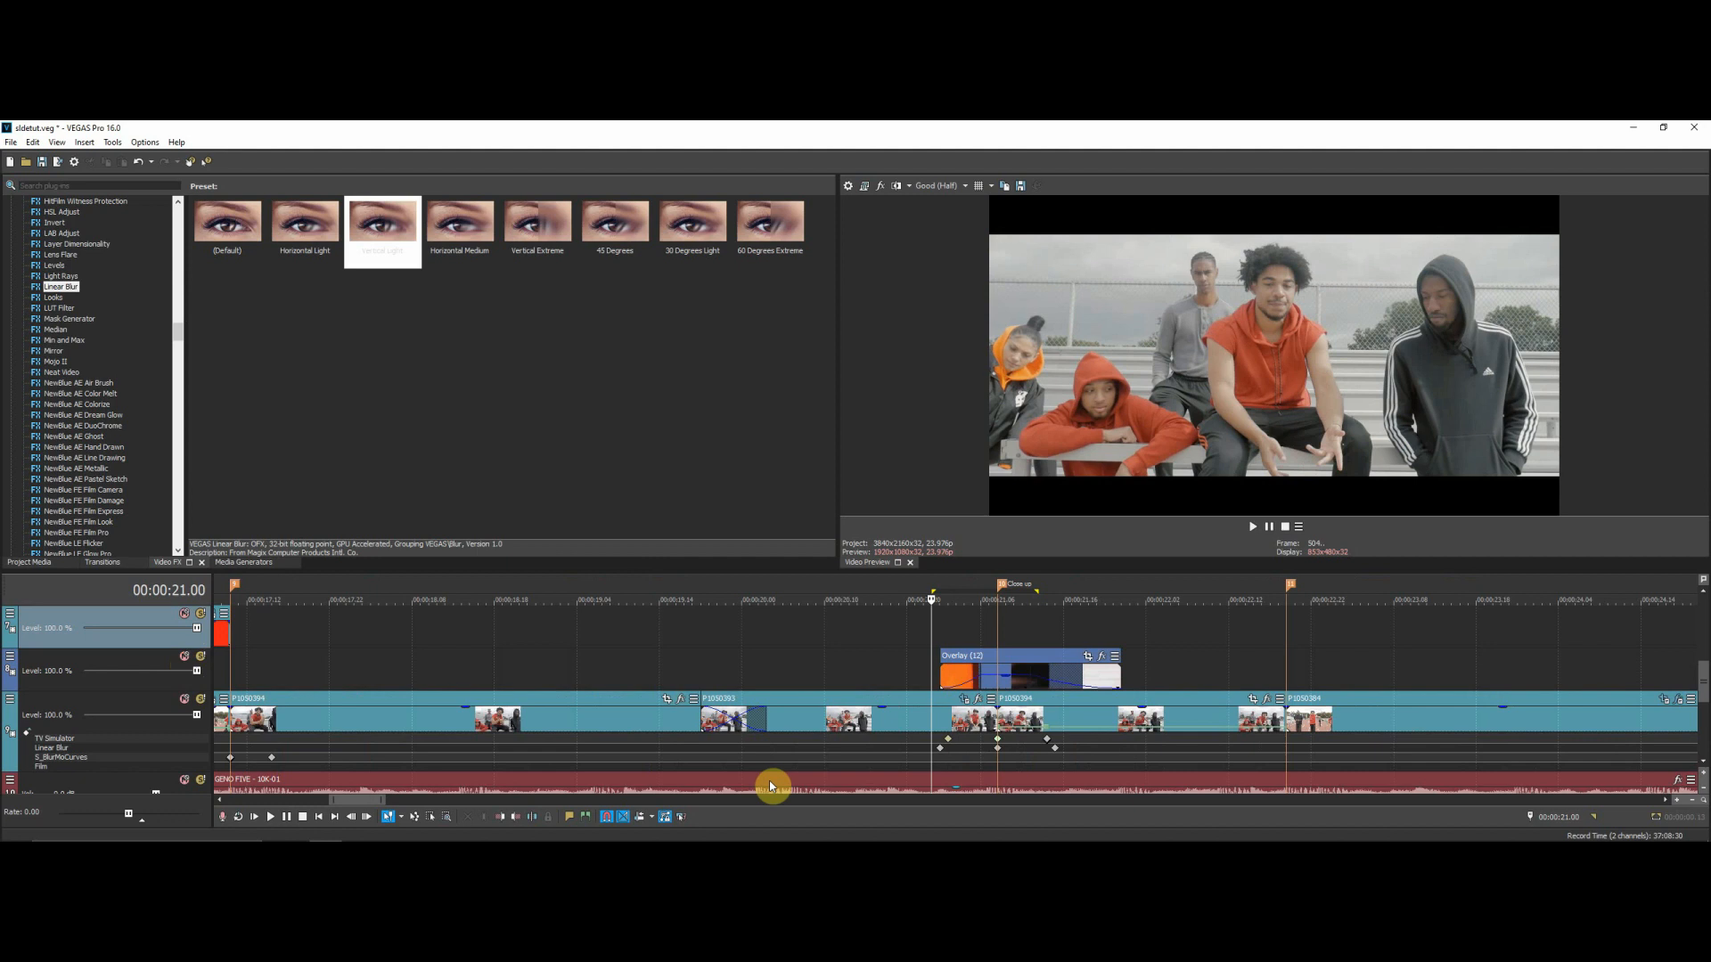
{"action": "key", "text": "Left"}
{"action": "key", "text": "Right"}
{"action": "key", "text": "Right"}
{"action": "key", "text": "Right"}
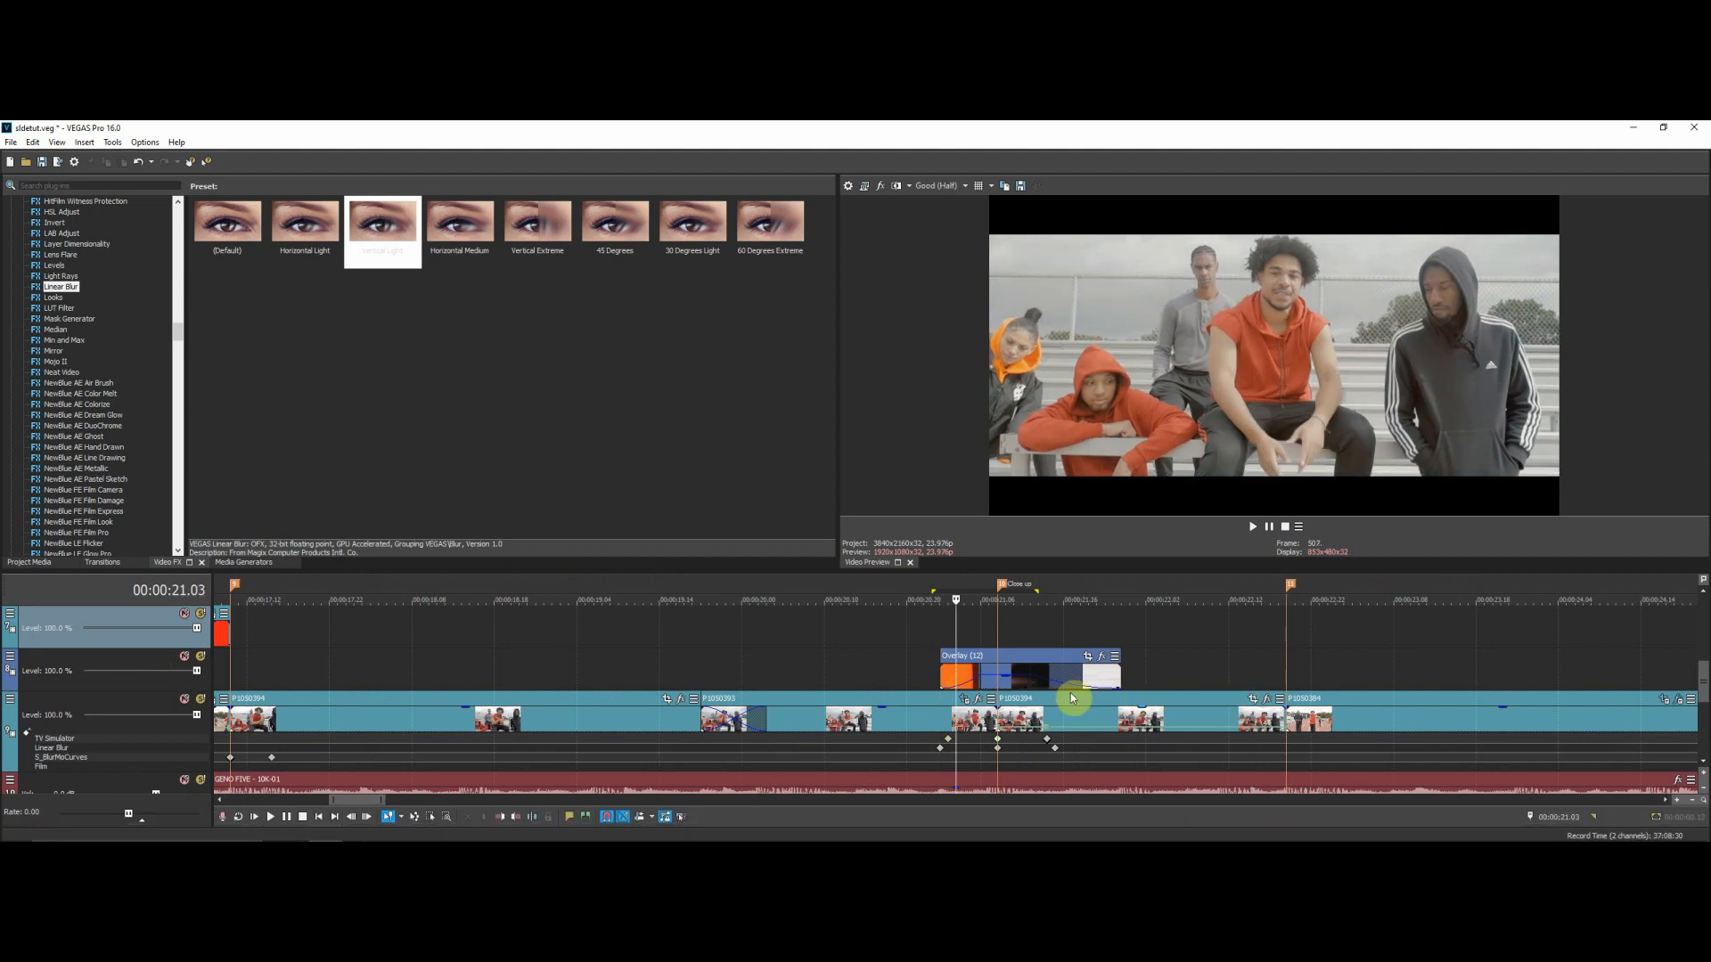
{"action": "key", "text": "Right"}
{"action": "key", "text": "Right"}
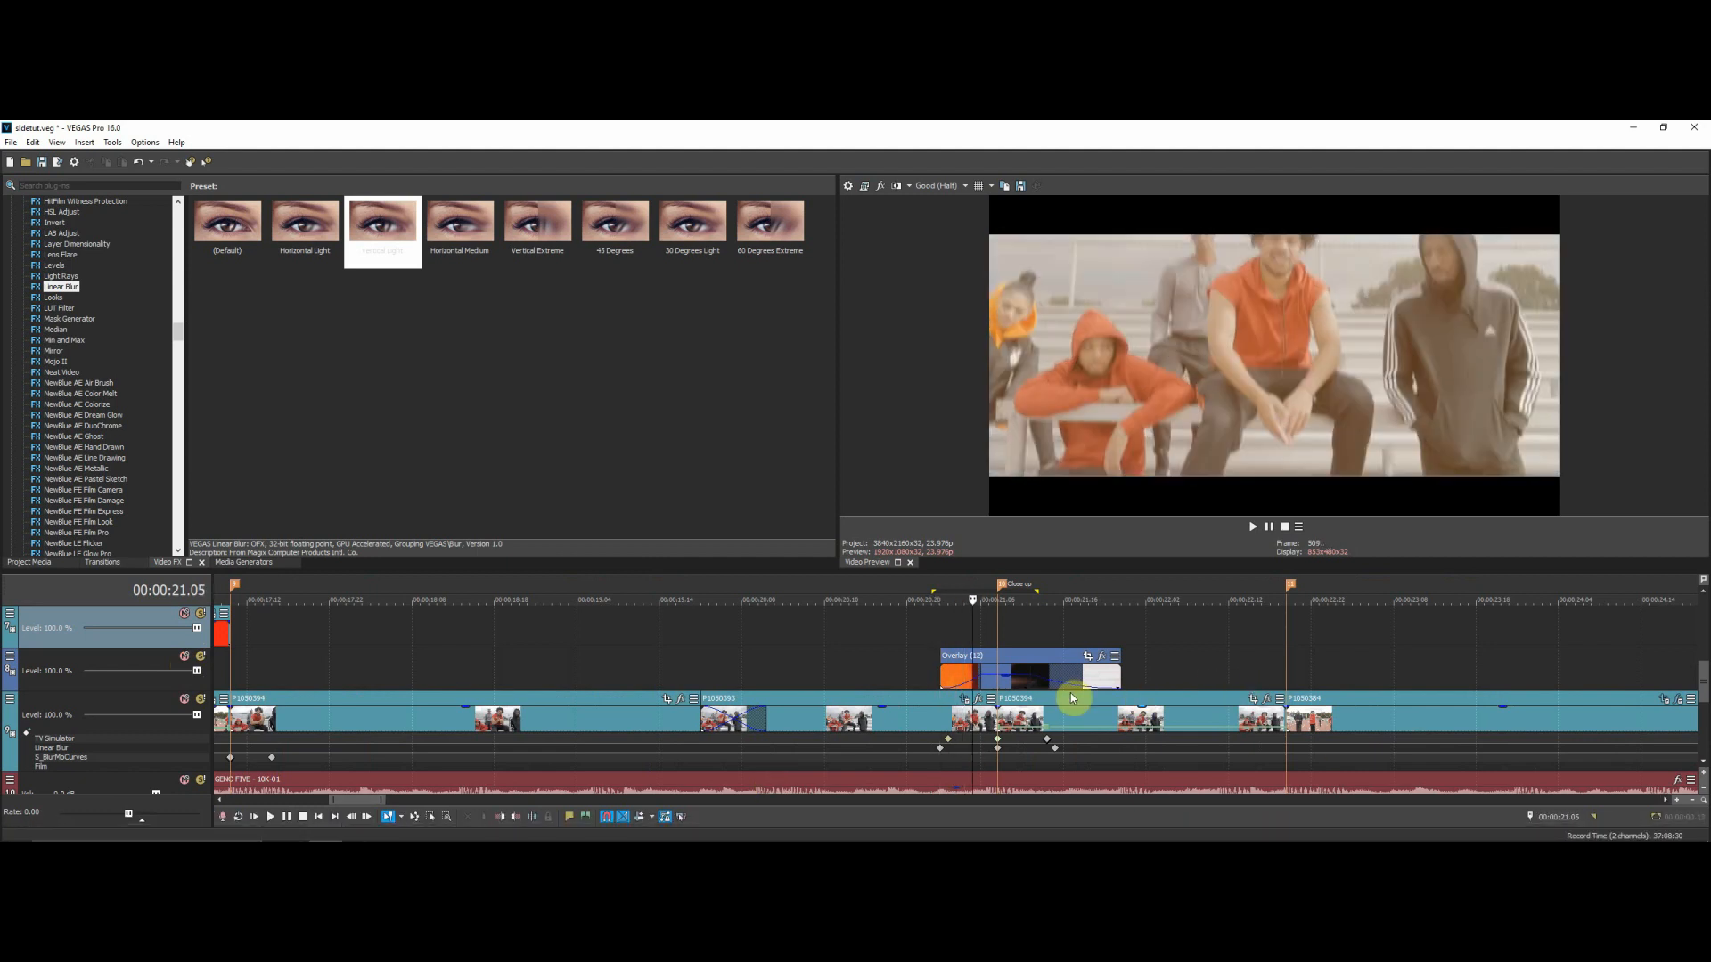
{"action": "key", "text": "Right"}
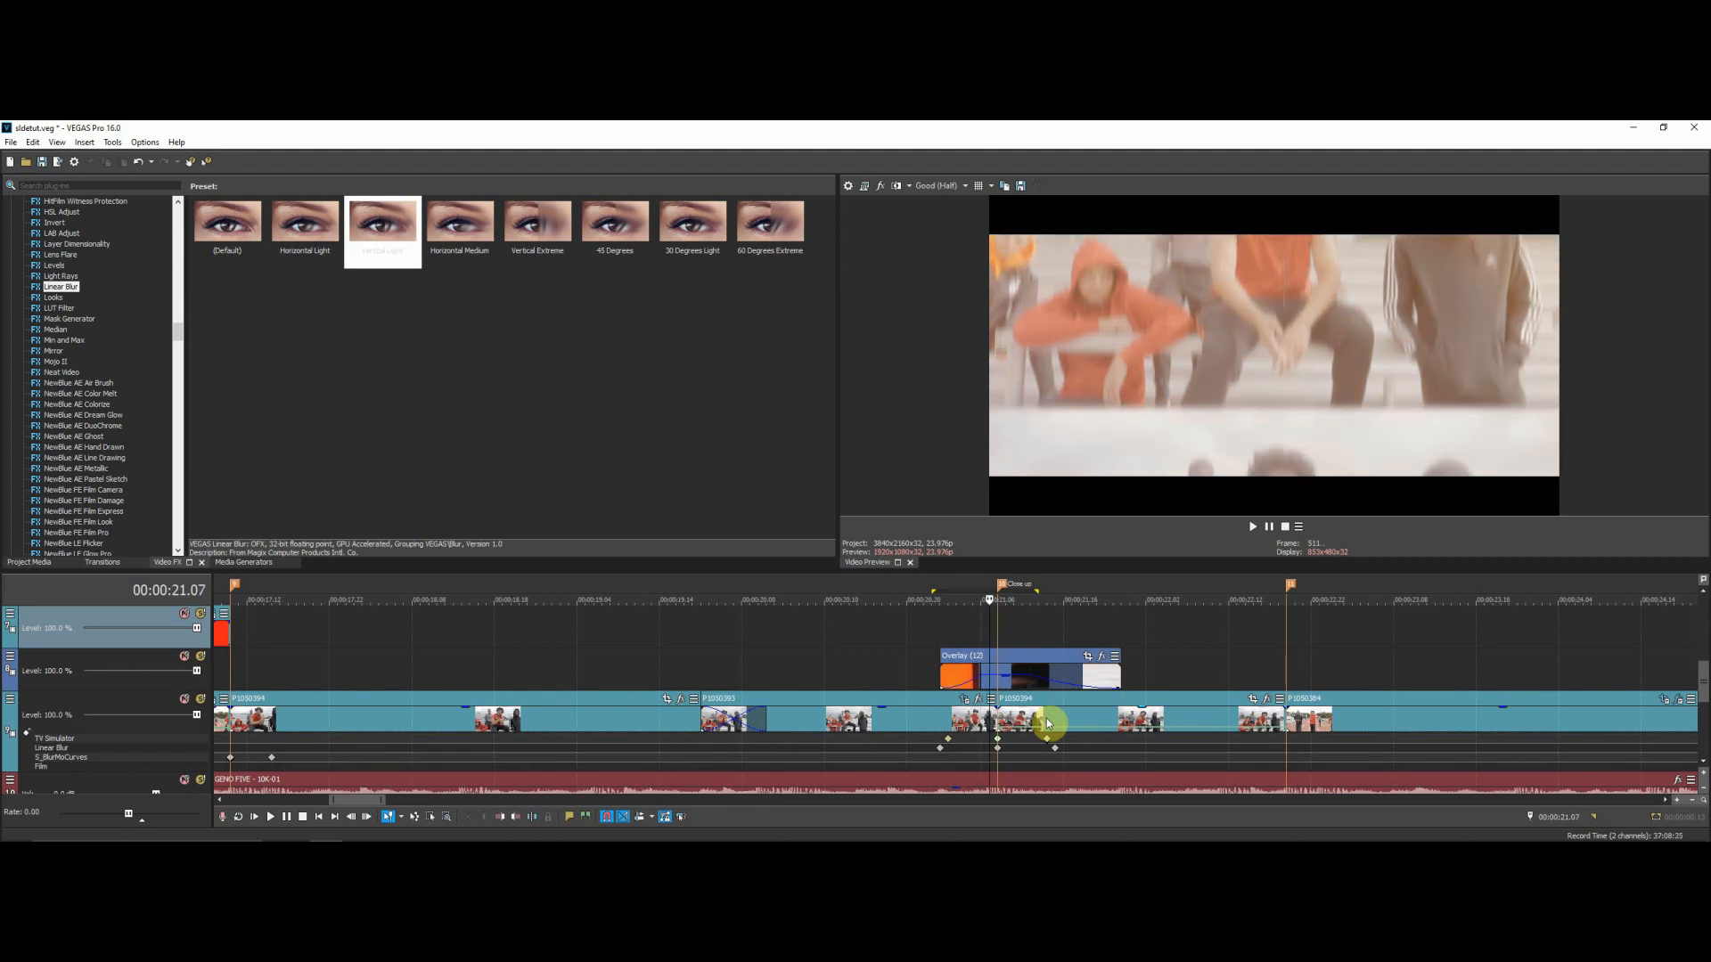
{"action": "key", "text": "Right"}
{"action": "key", "text": "Right"}
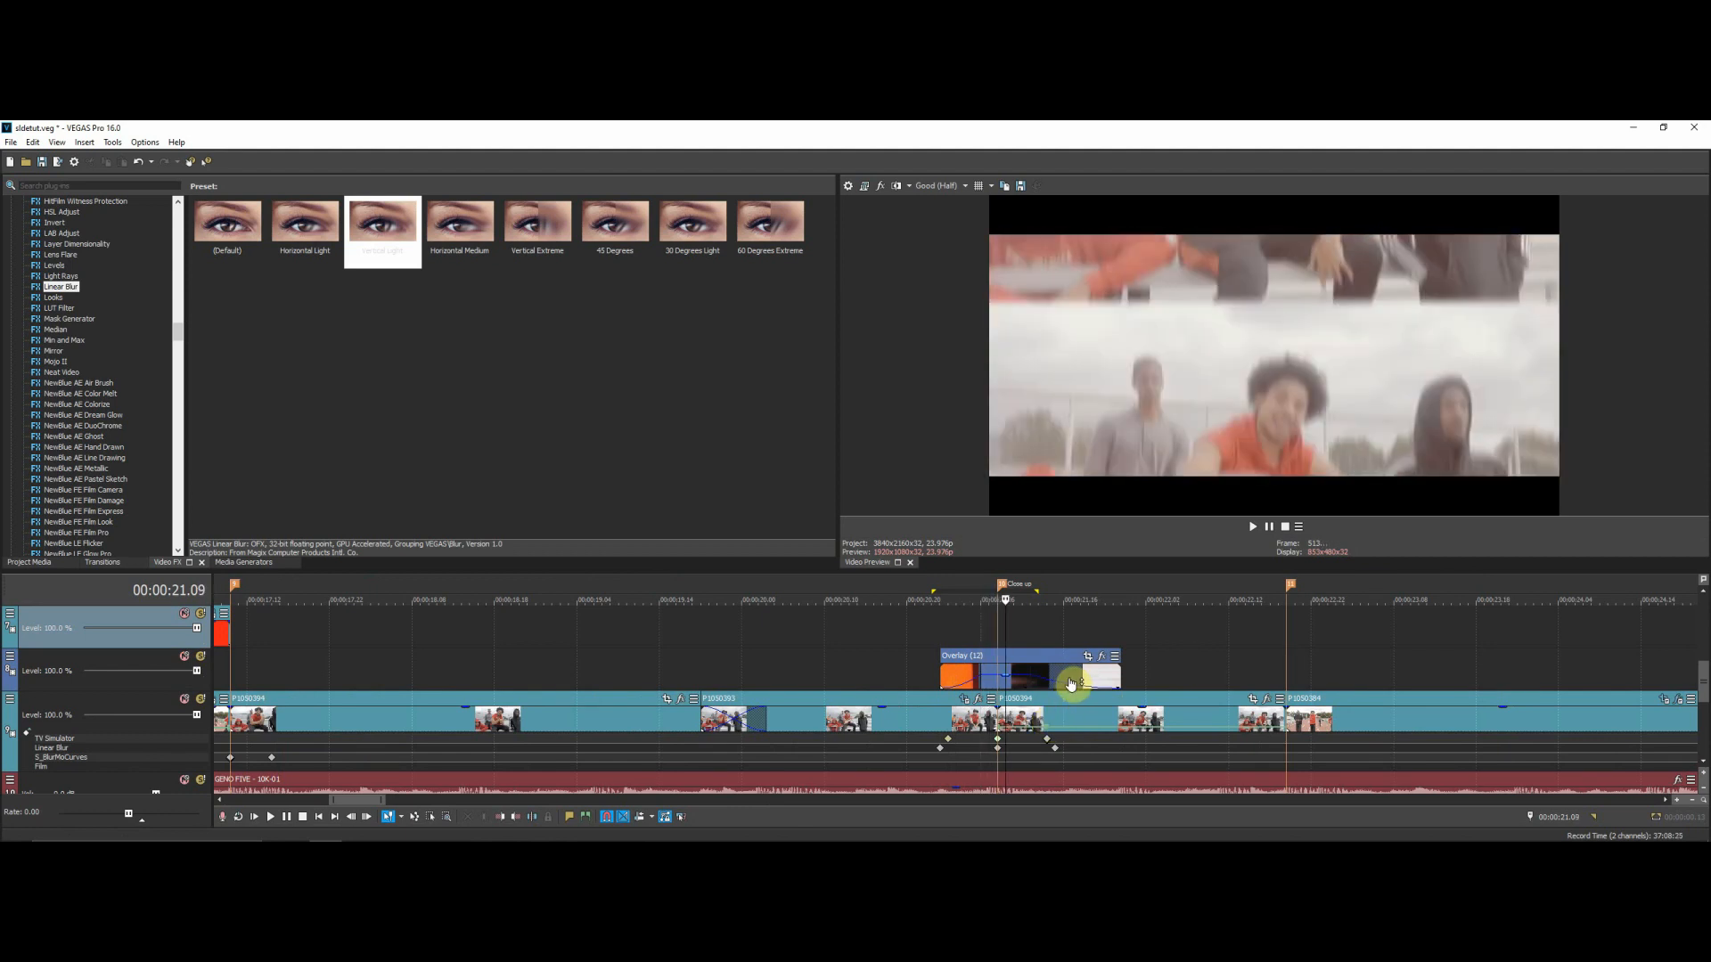
{"action": "scroll", "coordinate": [1067, 692], "scroll_direction": "up", "scroll_amount": 3}
{"action": "key", "text": "Right"}
{"action": "key", "text": "Right"}
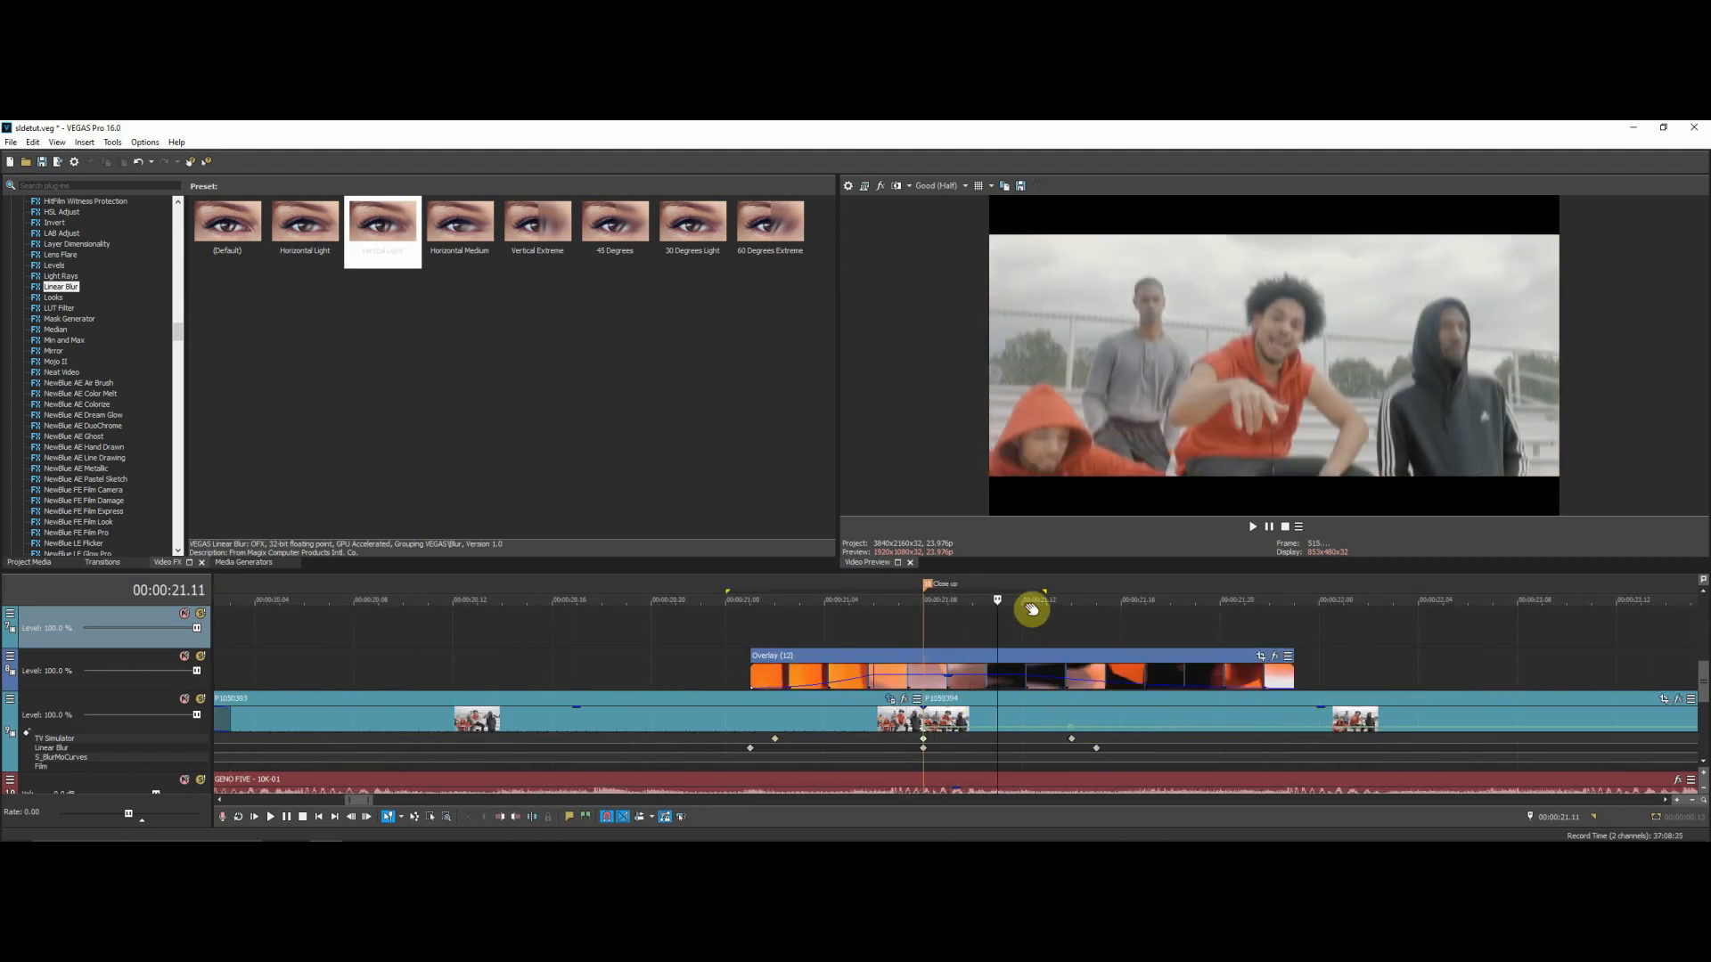
{"action": "key", "text": "Right"}
Recall the time selection around the Close up cut and scrub from 00:00:21.03 to 00:00:21.10 to review the overlaid slide.
{"action": "scroll", "coordinate": [1047, 713], "scroll_direction": "down", "scroll_amount": 5}
{"action": "key", "text": "BackSpace"}
{"action": "scroll", "coordinate": [980, 691], "scroll_direction": "up", "scroll_amount": 4}
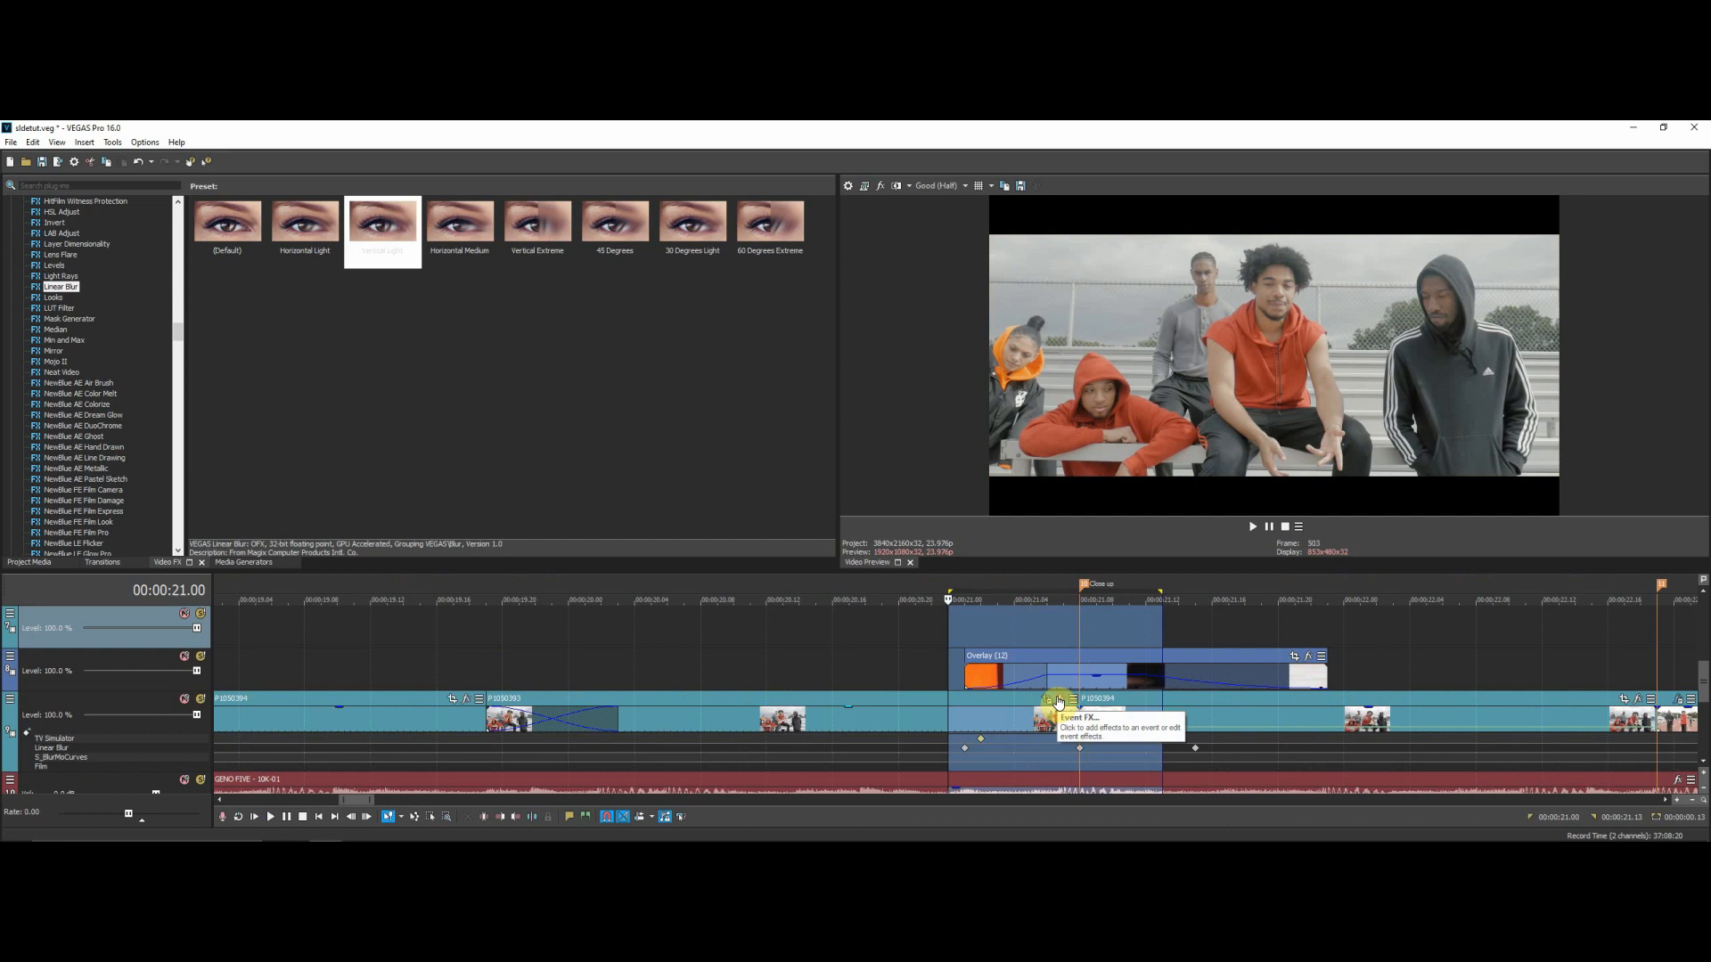
{"action": "left_click", "coordinate": [997, 629]}
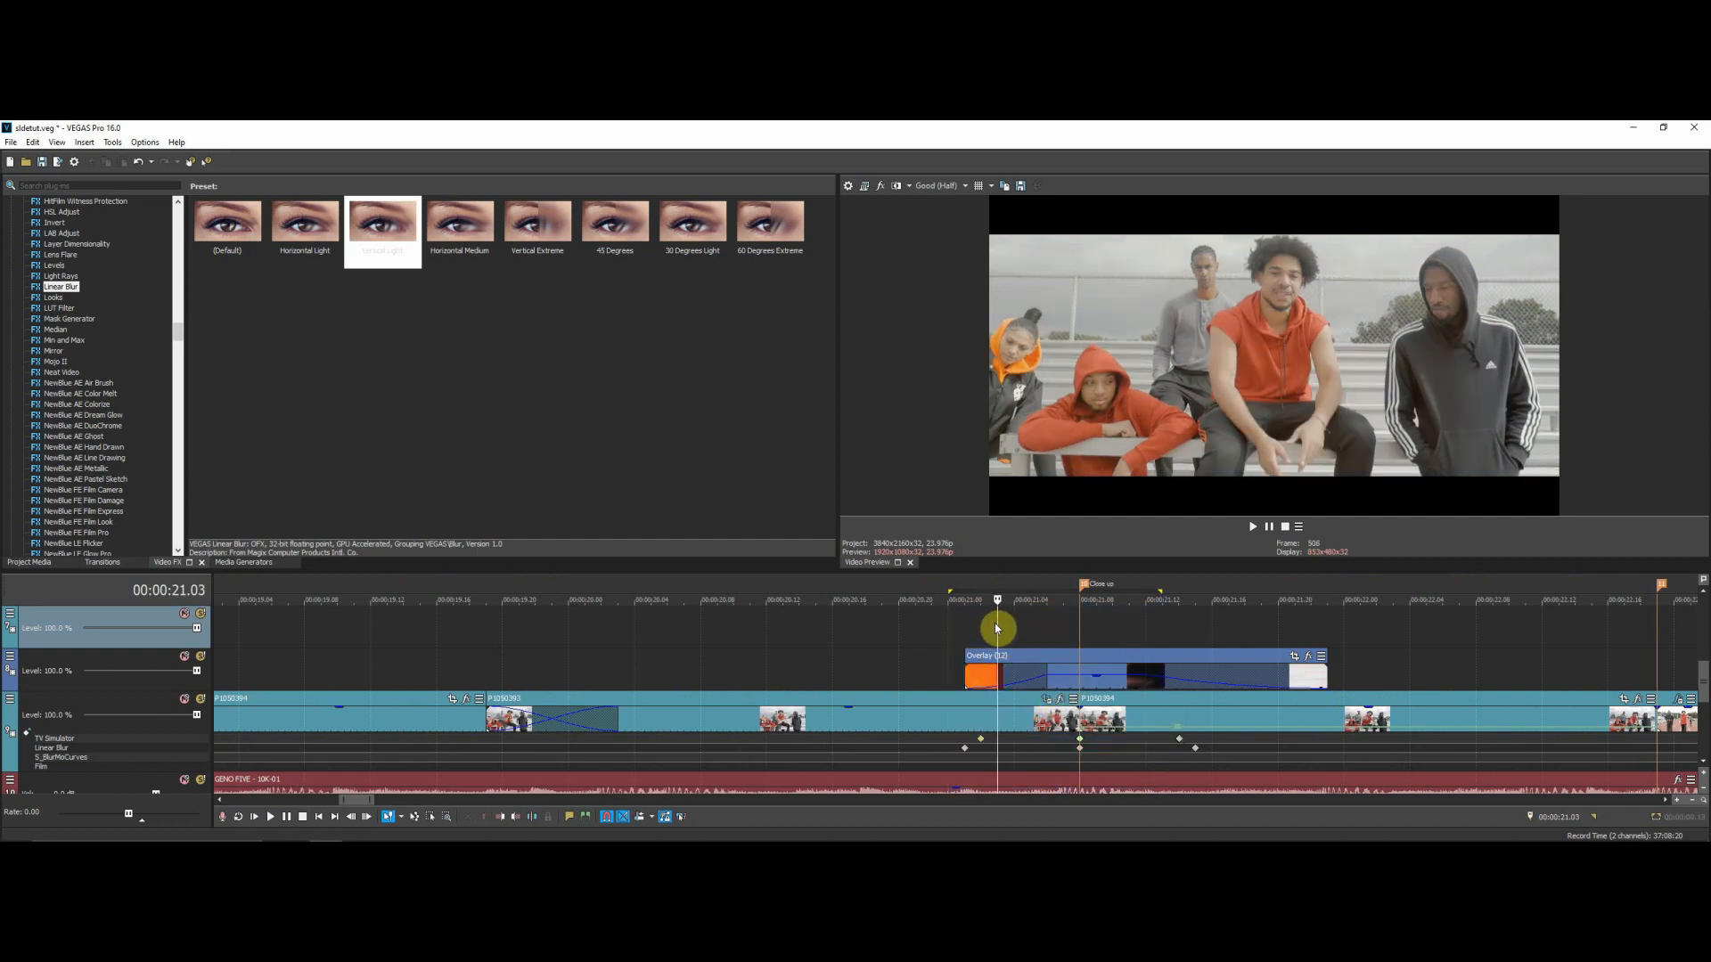
{"action": "left_click_drag", "start_coordinate": [996, 621], "coordinate": [1115, 630]}
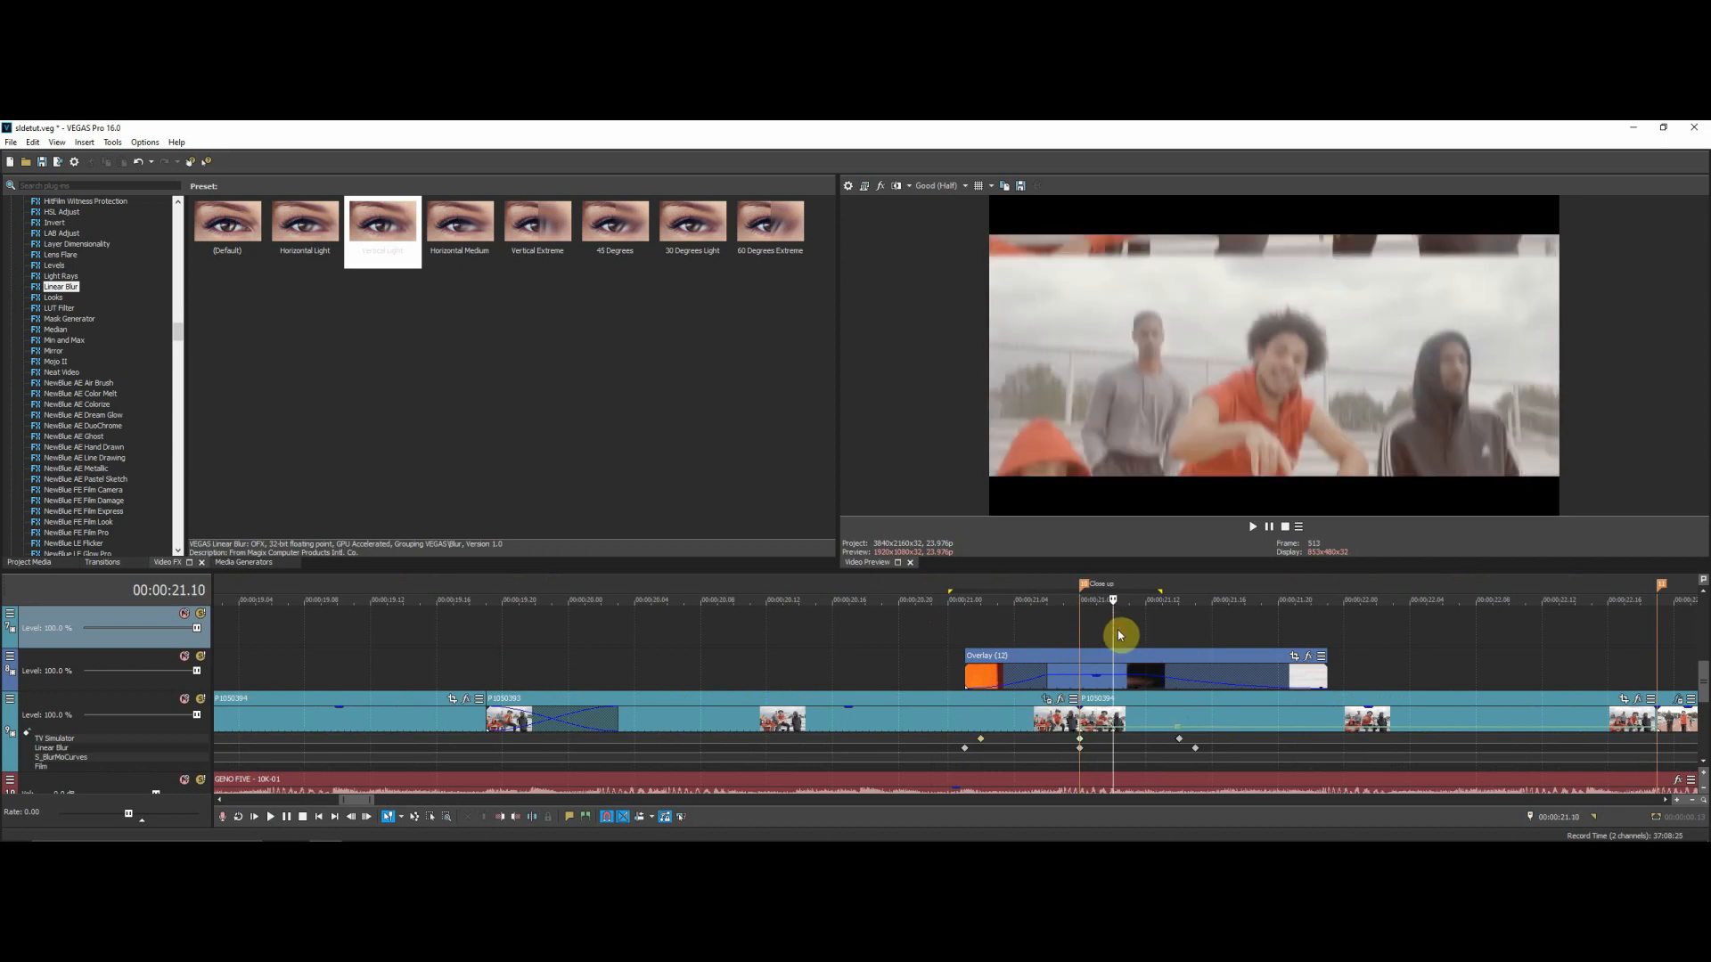